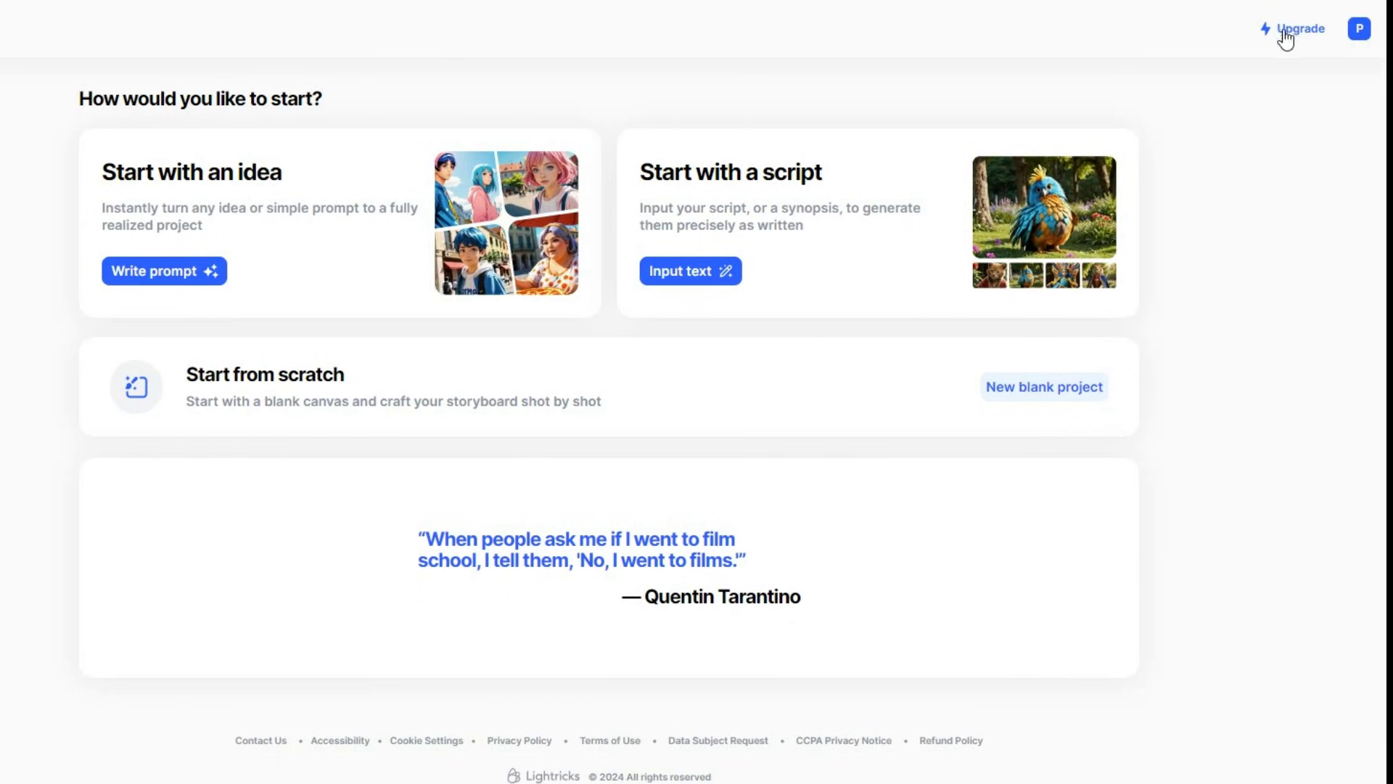
Open the pricing page listing the Free, Community $8, Standard $35 and Business $175 plans
left_click(1299, 30)
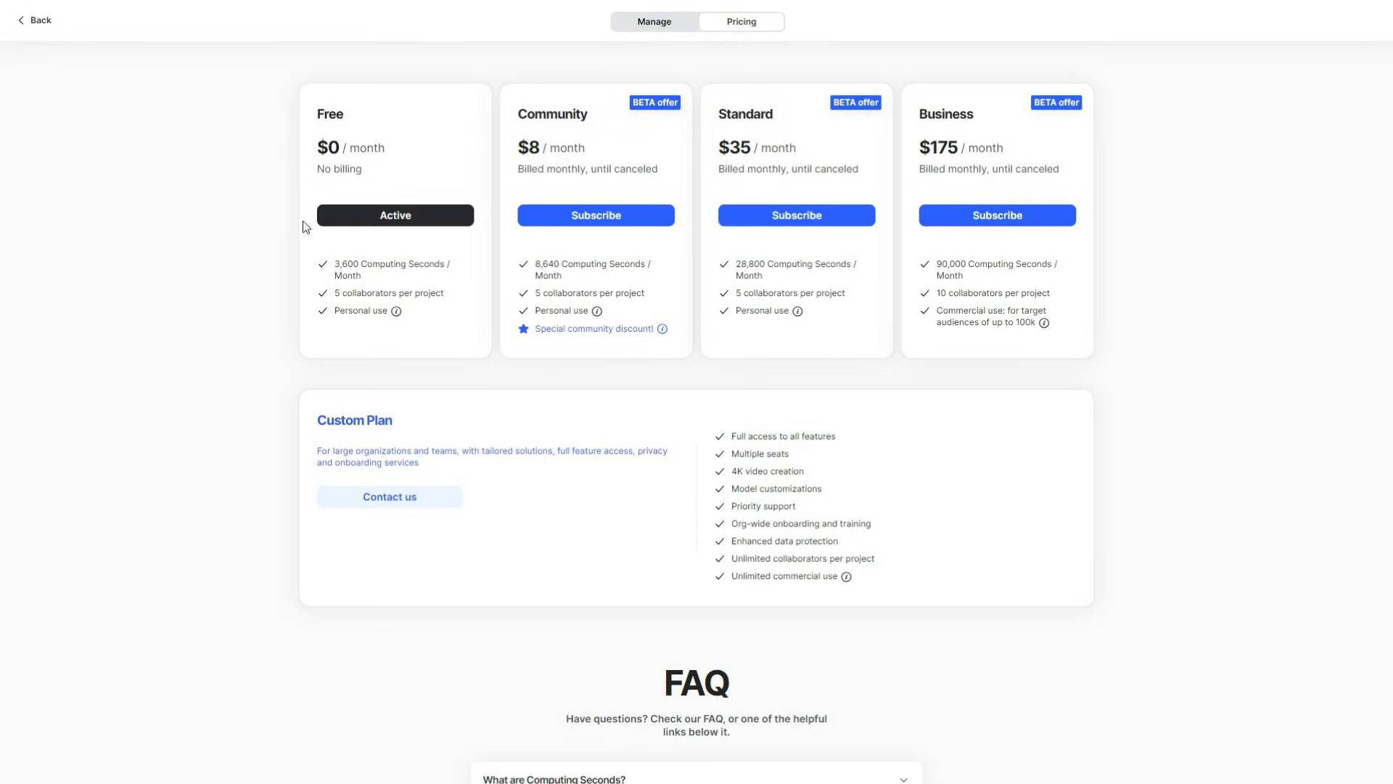
Go back from the pricing page to the home screen's start options
left_click(33, 20)
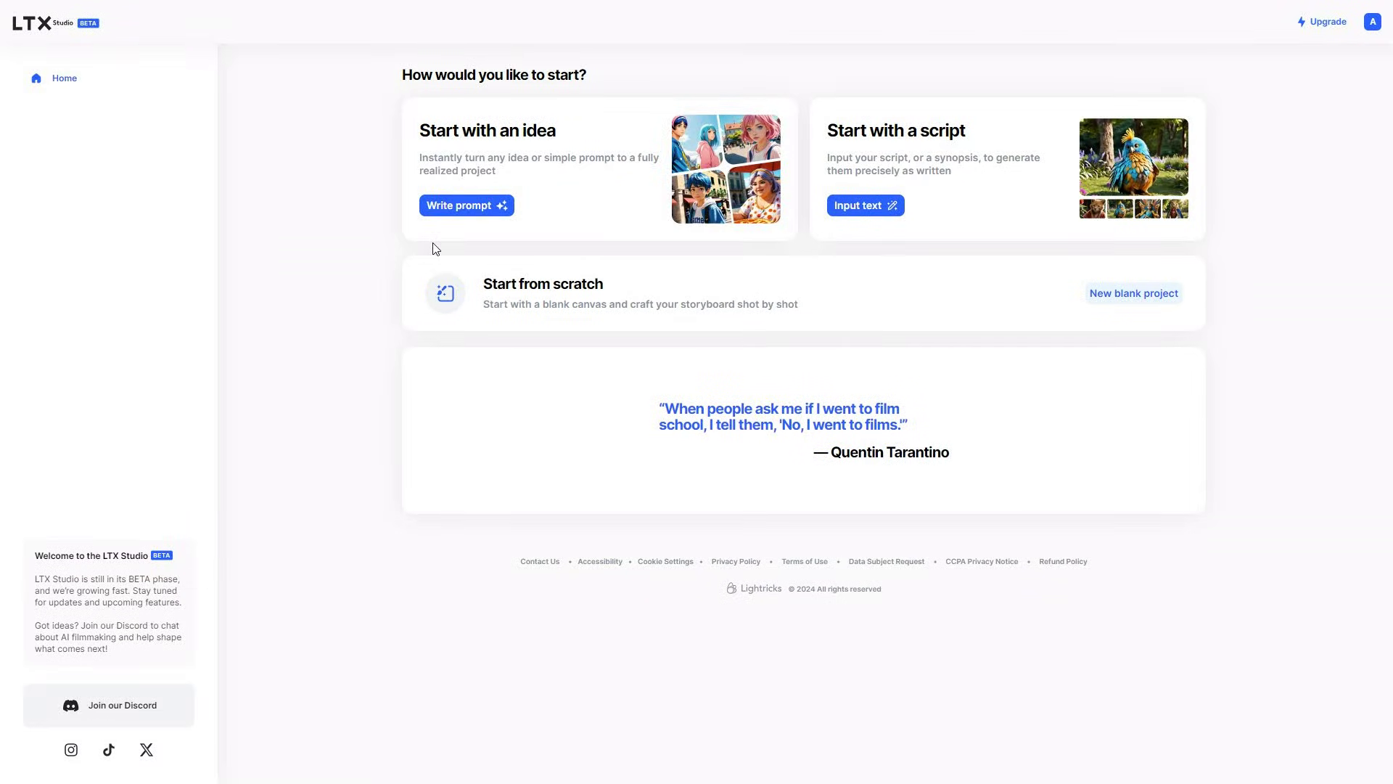
Paste the Kai, Leo and Terra glowing-planet synopsis as a film idea and generate the project
left_click(467, 207)
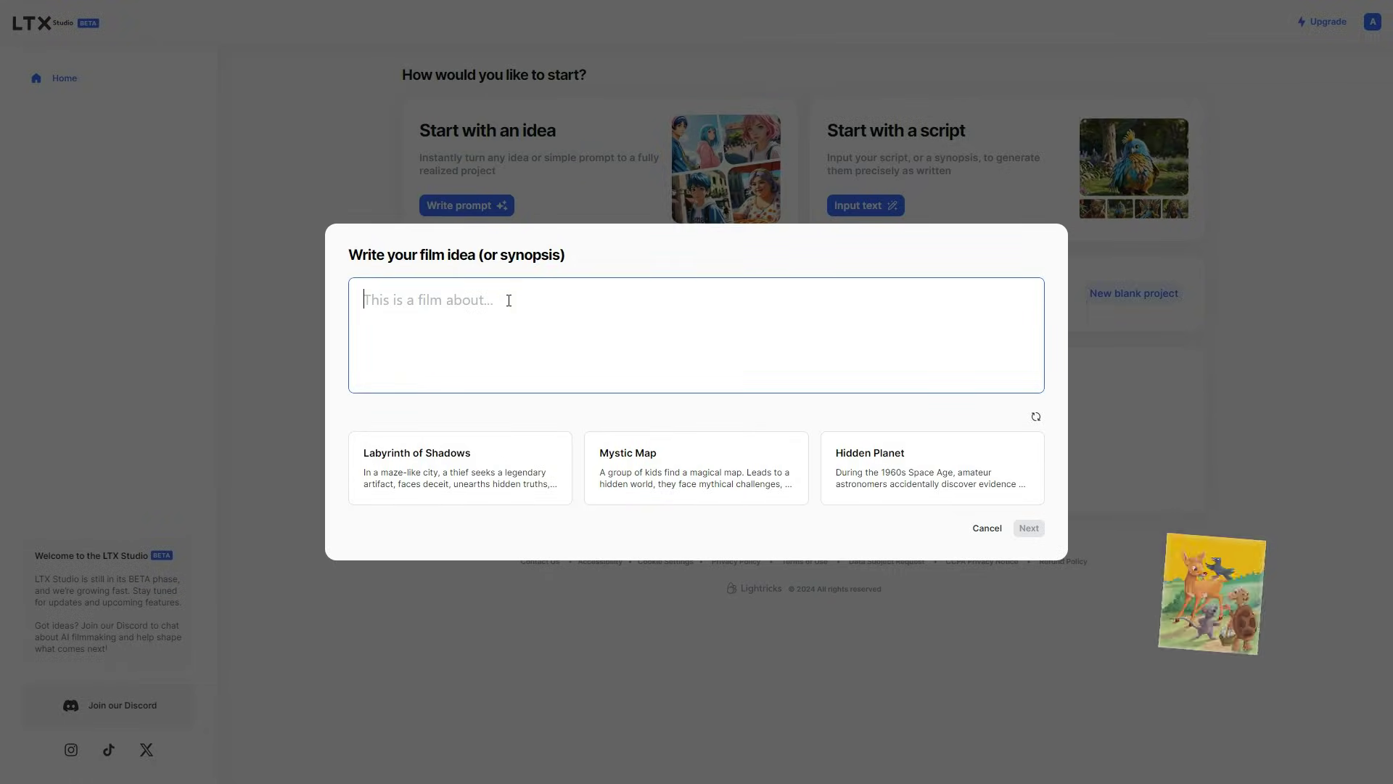
type("Kai with her team-mates Leo and Terra landed on an unknown planet in their spaceship. The moment they stepped on the surface, they felt a rush of excitement. The air was alive and glowing plants illuminated the landscape. With every step they took, the weight of discovery grew heavier, fueling their anticipation for what lay ahead.")
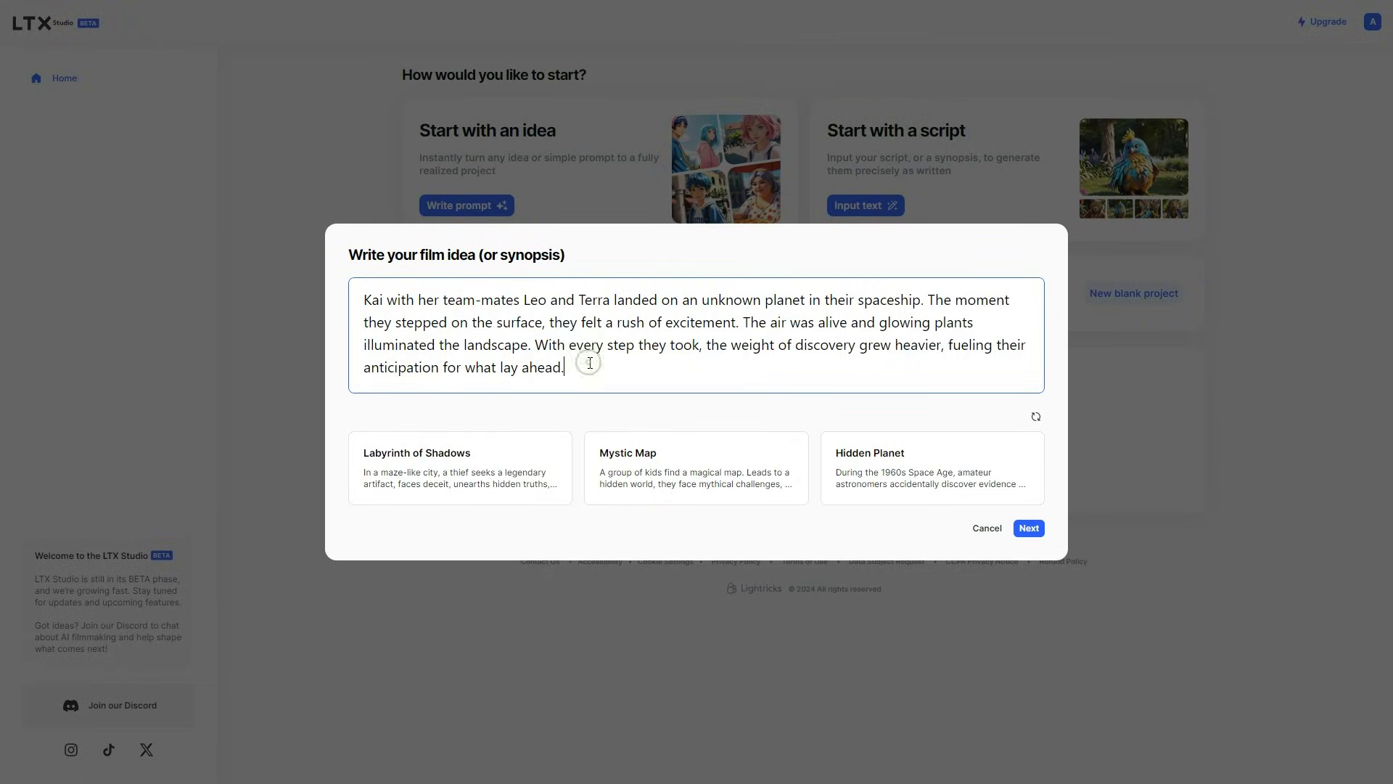
left_click(1029, 528)
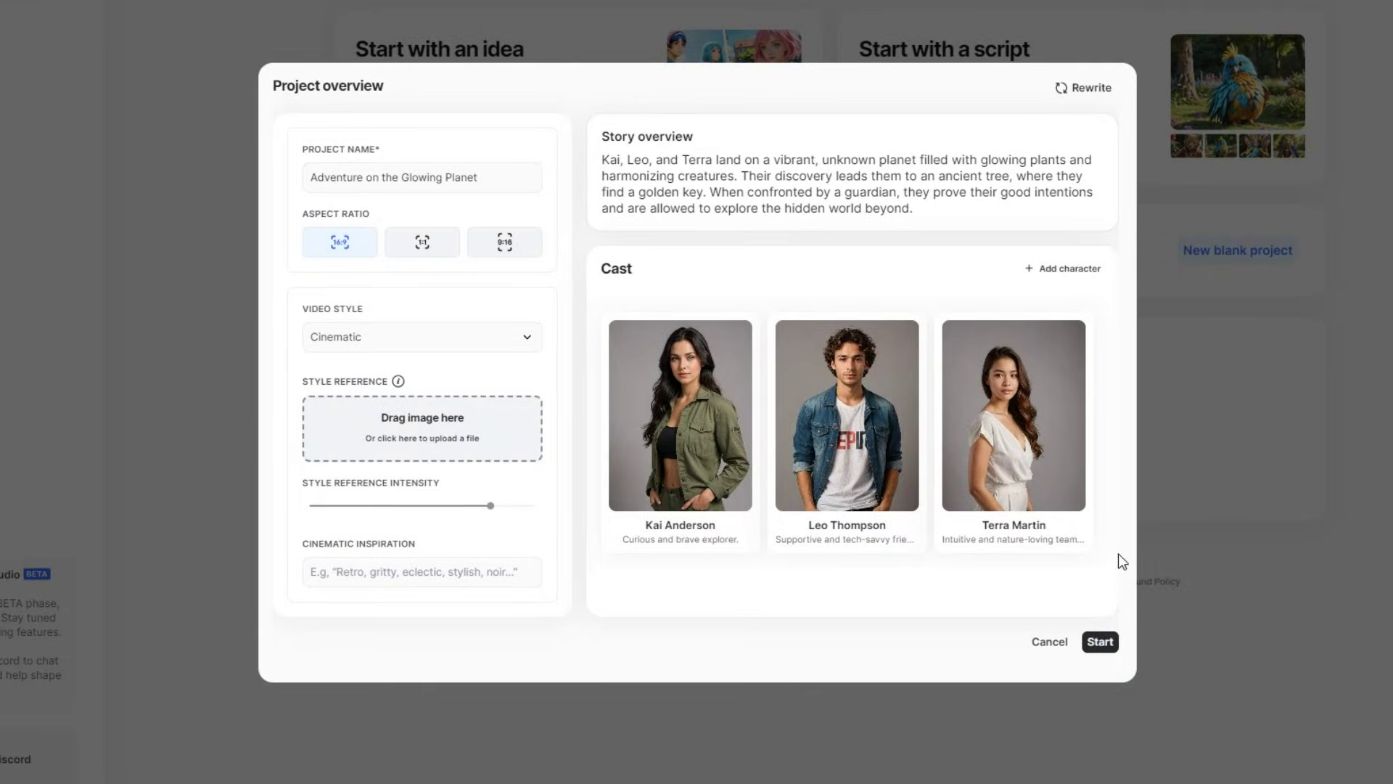
Regenerate Terra Martin's cast portrait, opening Face Switch but cancelling the face swap
mouse_move(695, 498)
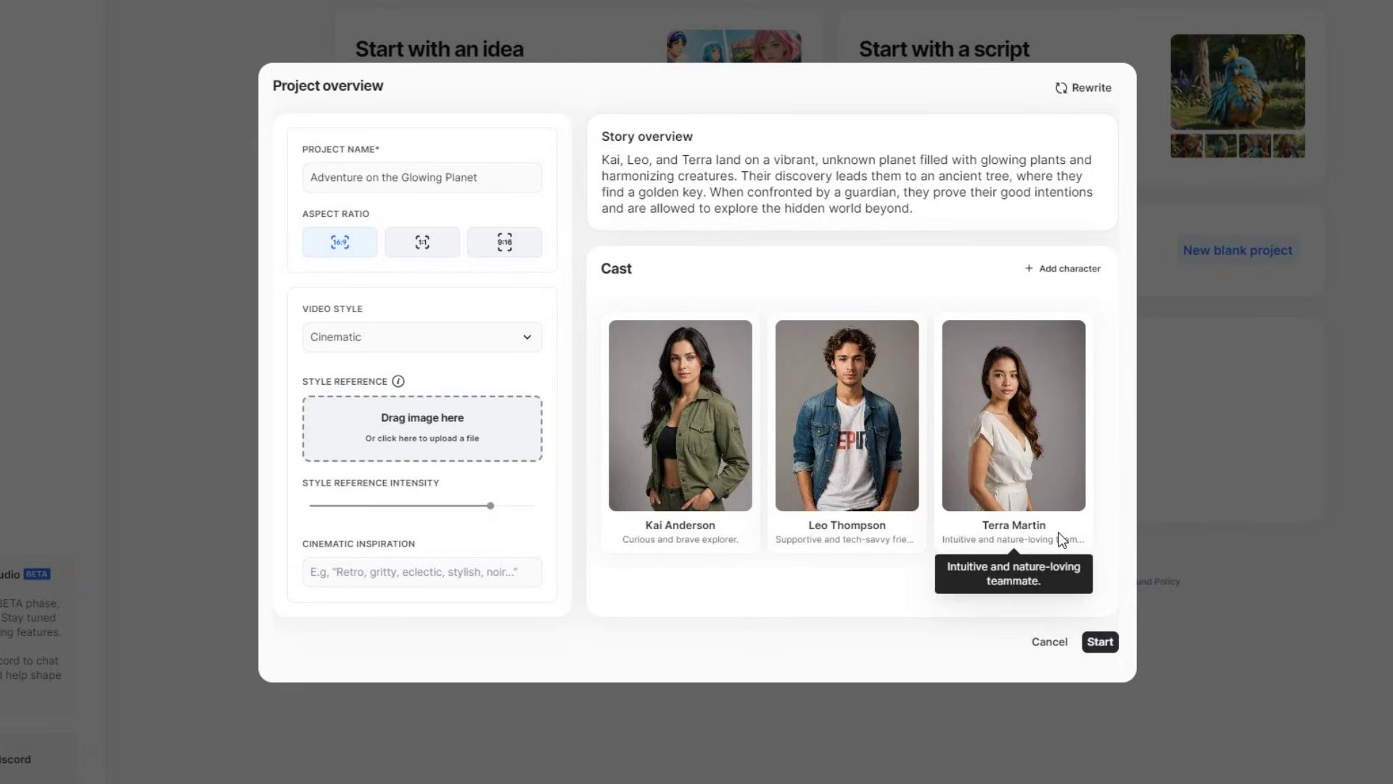
mouse_move(1036, 360)
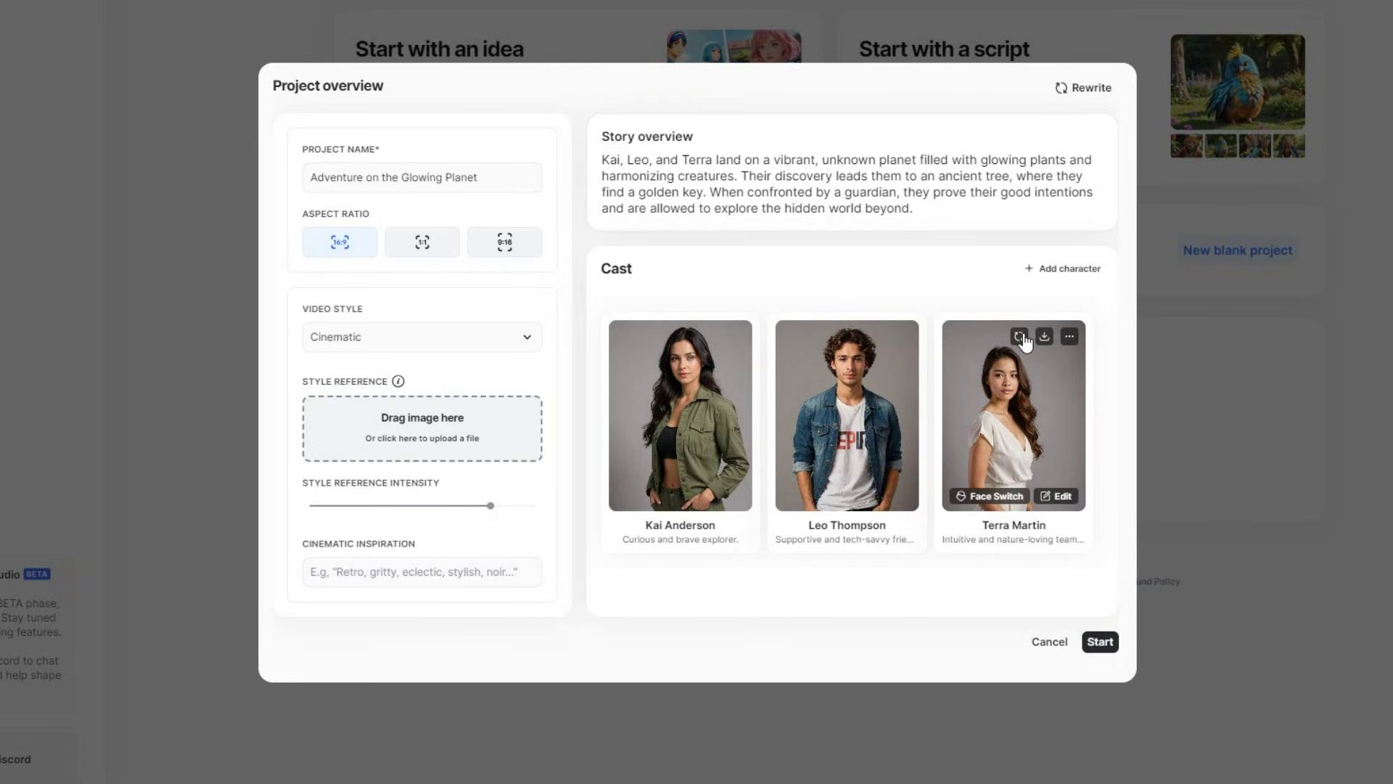
left_click(1020, 337)
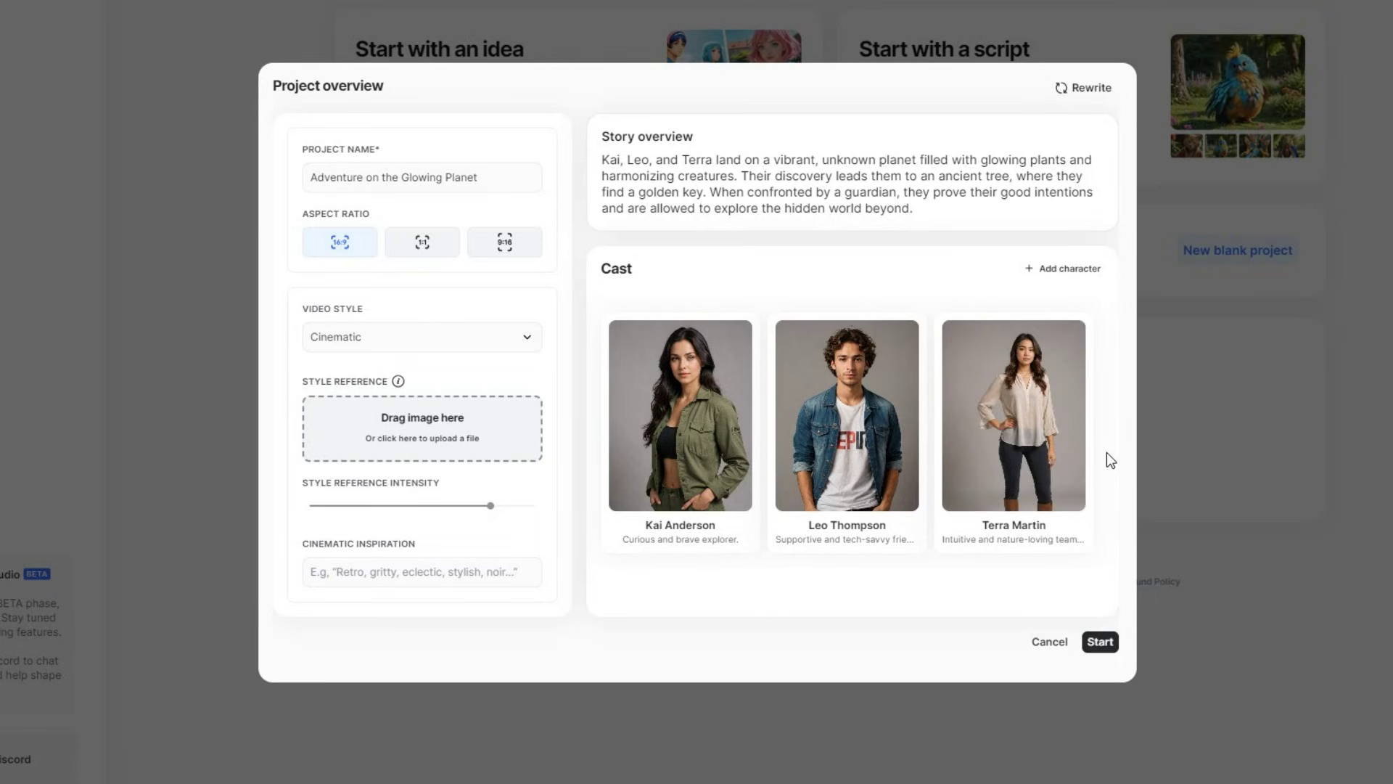
mouse_move(1024, 474)
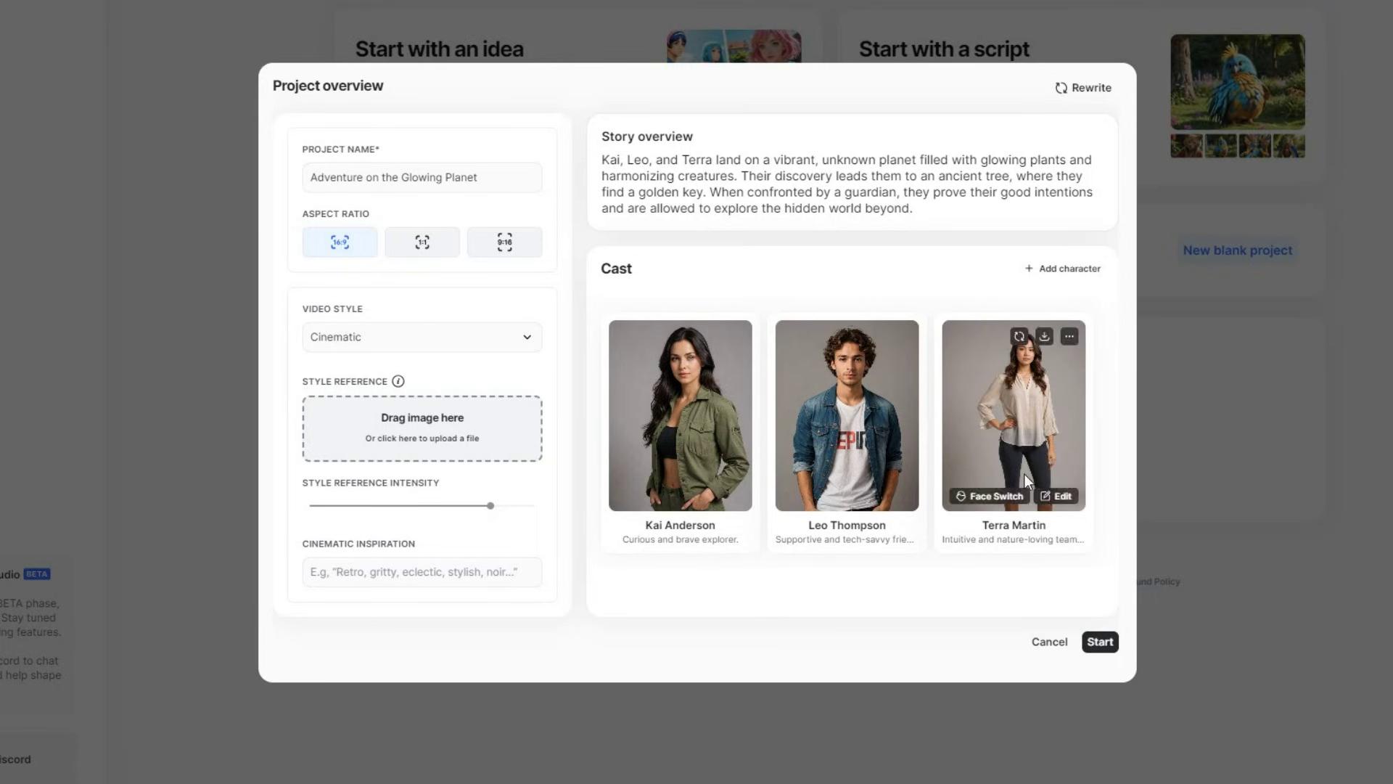
left_click(991, 501)
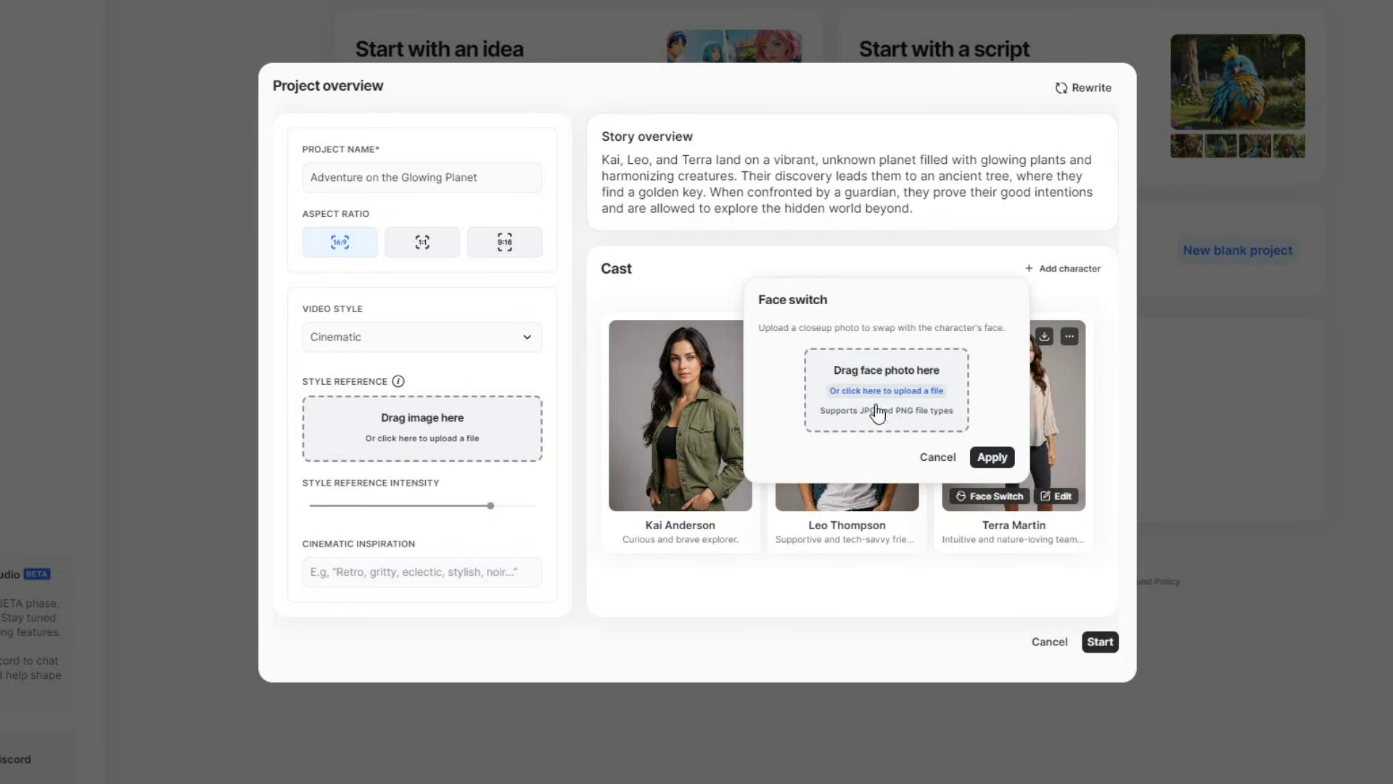
left_click(938, 457)
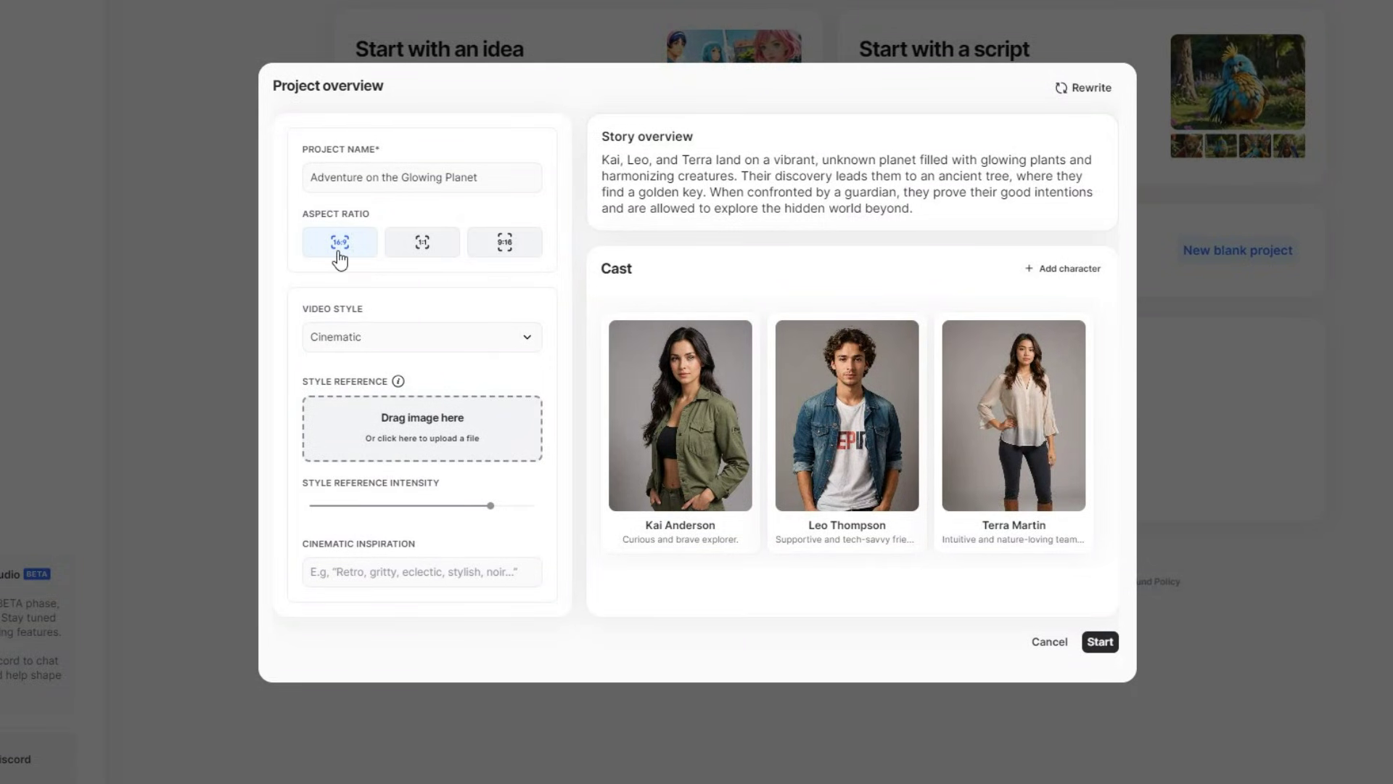
Try the 1:1 and 9:16 formats, then preview the Anime, Comic book and 3D model styles
left_click(424, 255)
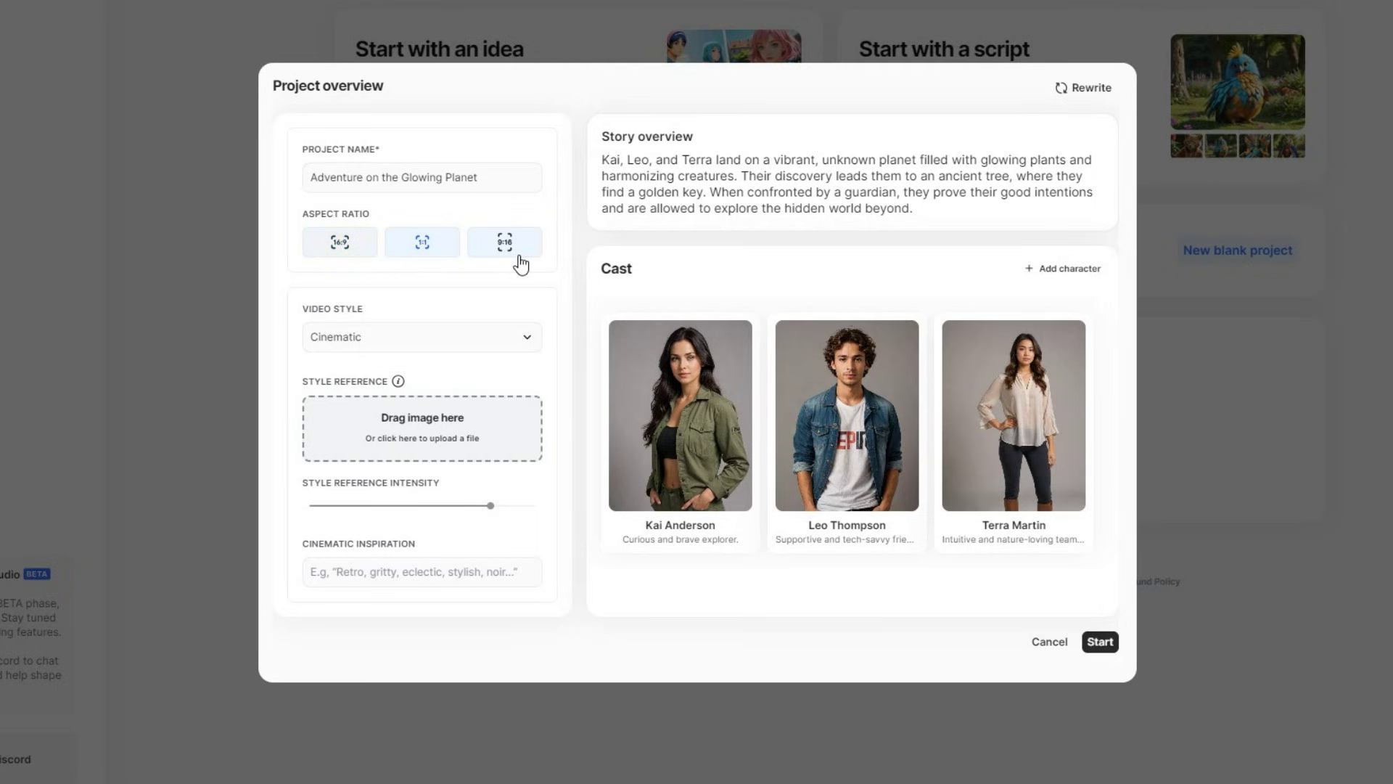
left_click(519, 255)
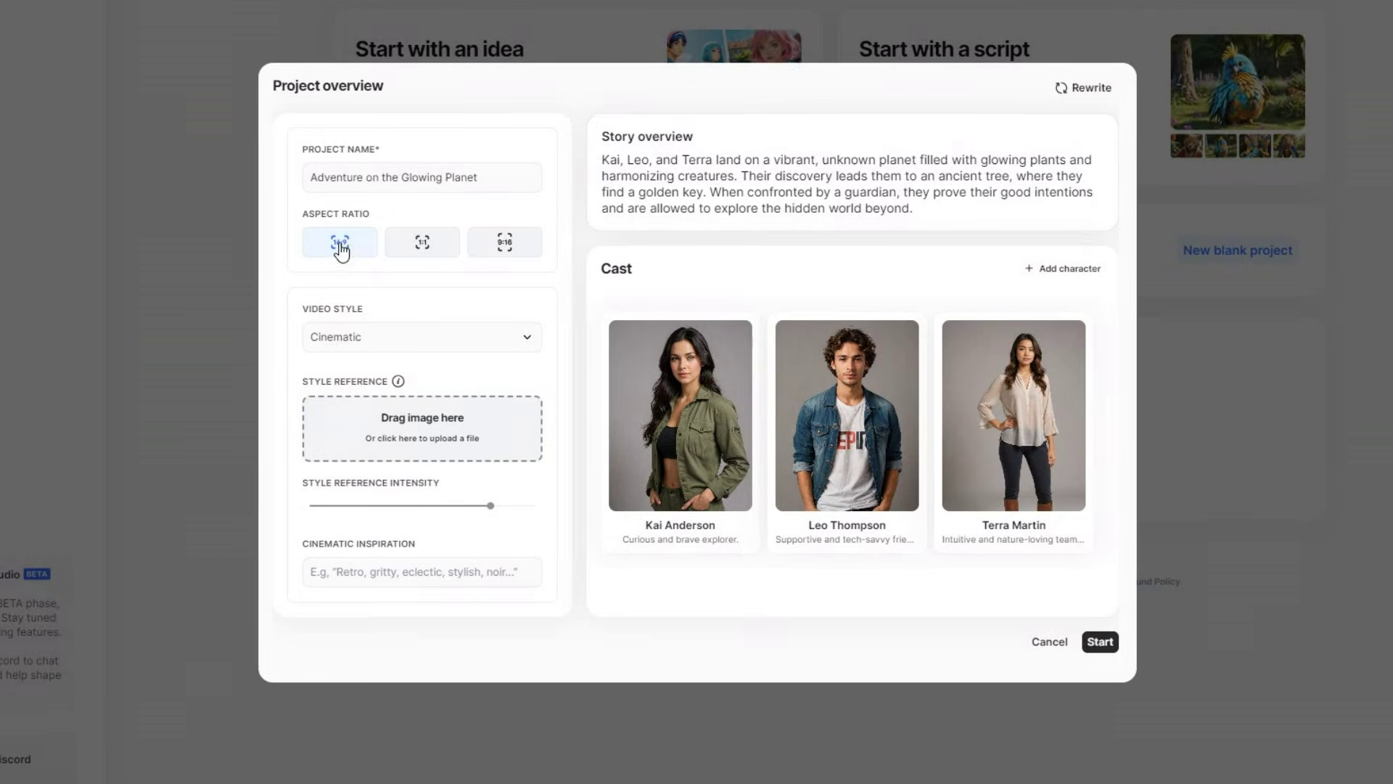
left_click(433, 345)
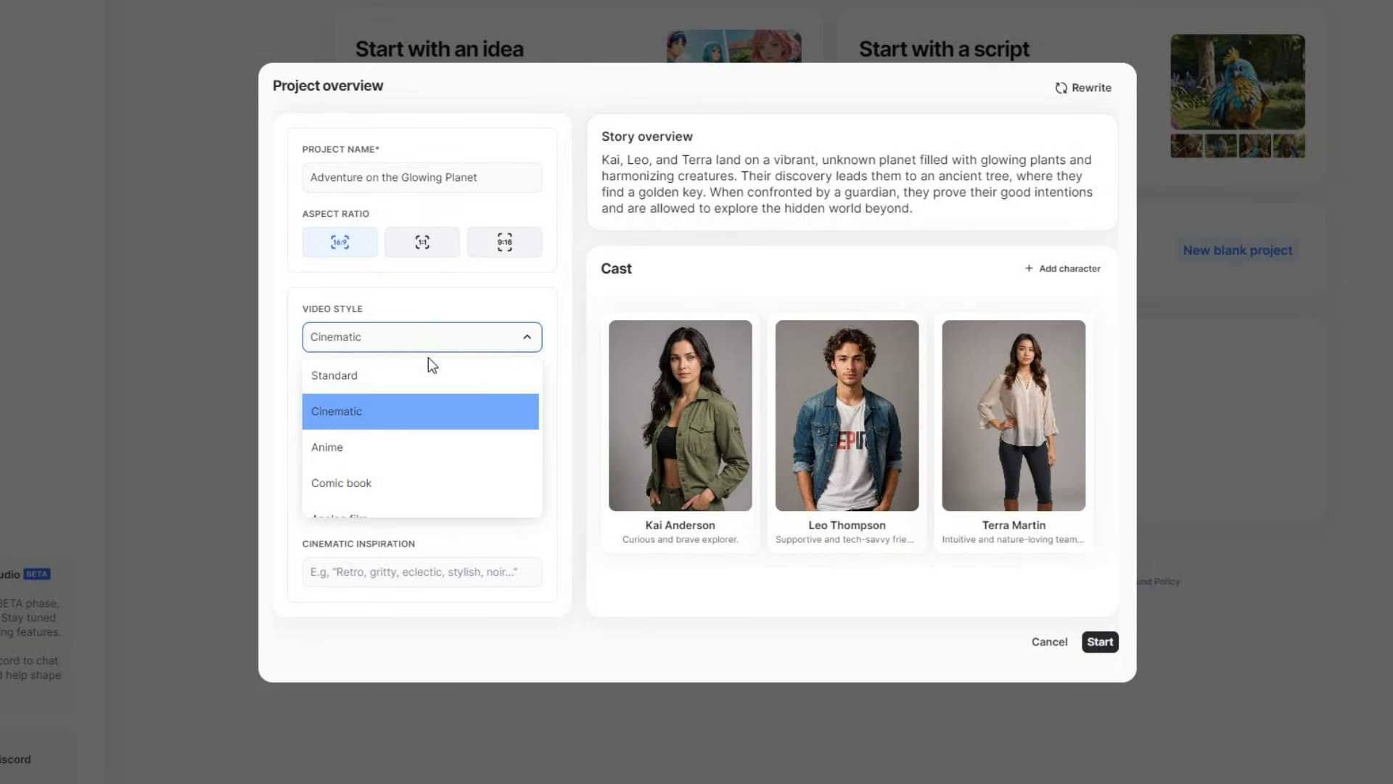
left_click(407, 450)
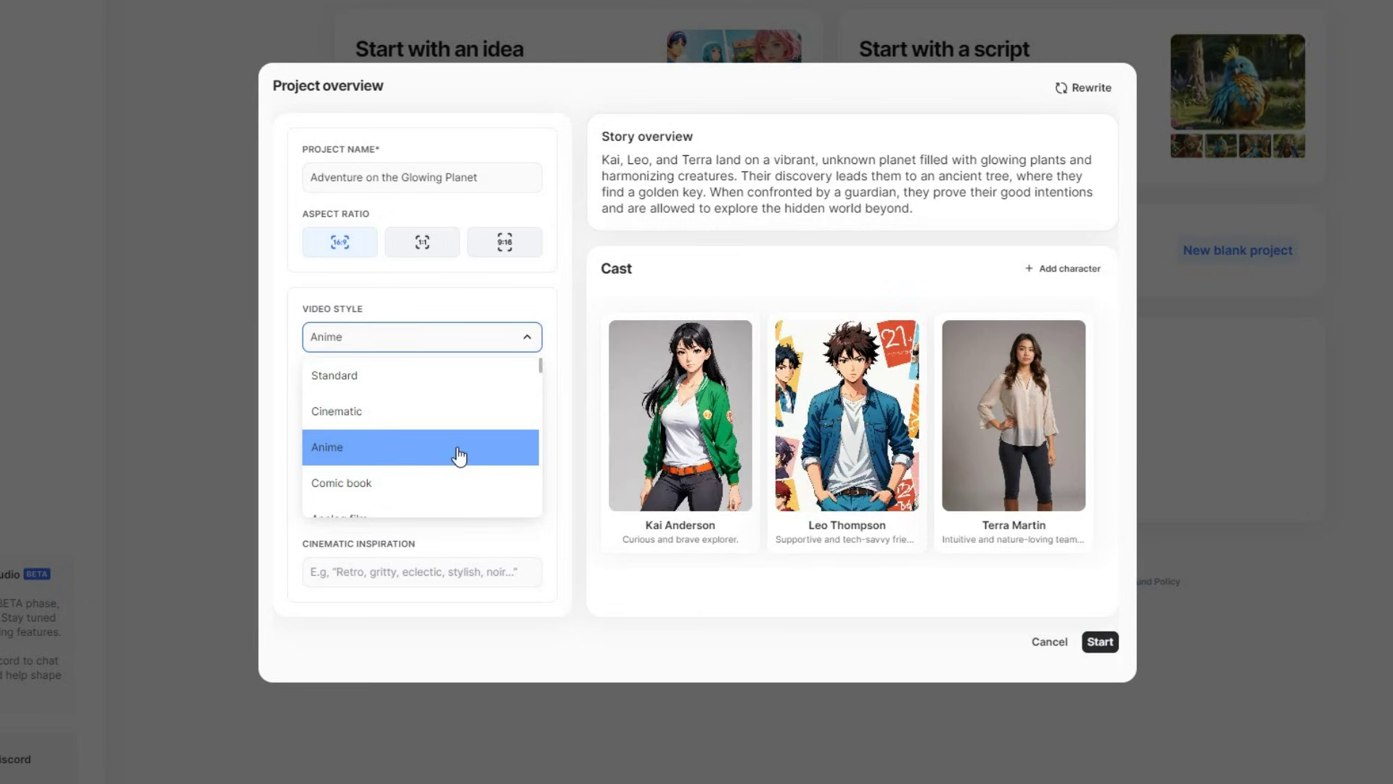
scroll(460, 446, "down", 1)
left_click(457, 429)
scroll(455, 429, "down", 3)
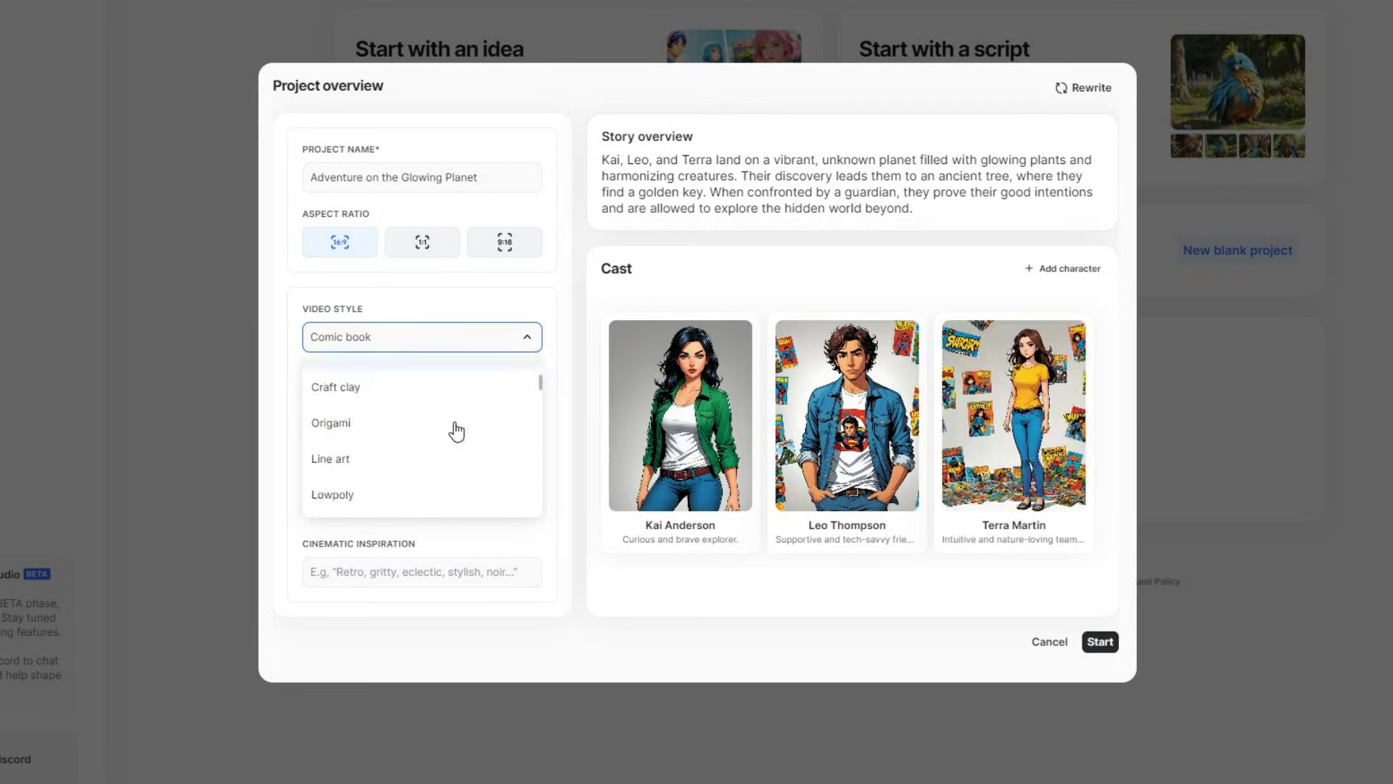
scroll(455, 429, "up", 2)
left_click(428, 417)
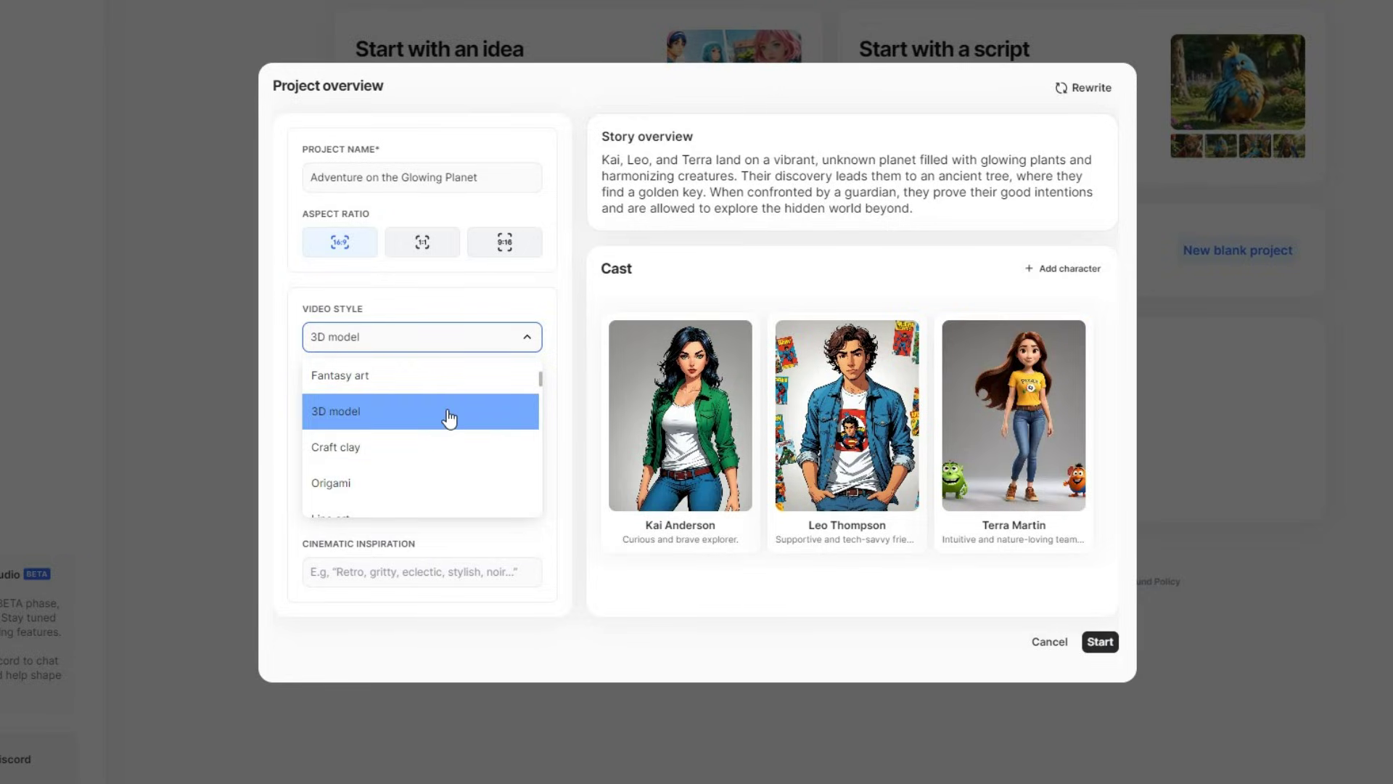
Preview the Cyberpunk and Neonpunk looks, then settle on the Cinematic video style
scroll(449, 417, "down", 5)
left_click(450, 415)
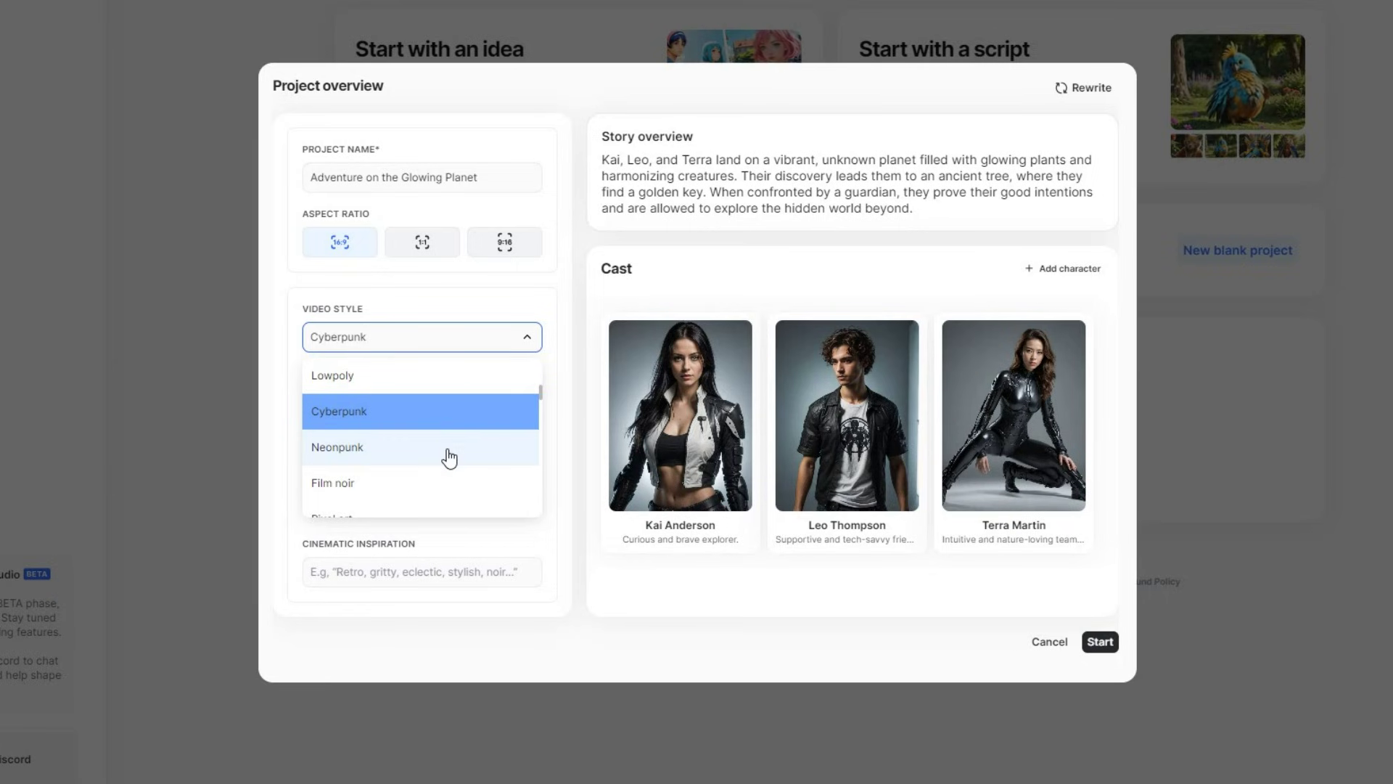
left_click(450, 455)
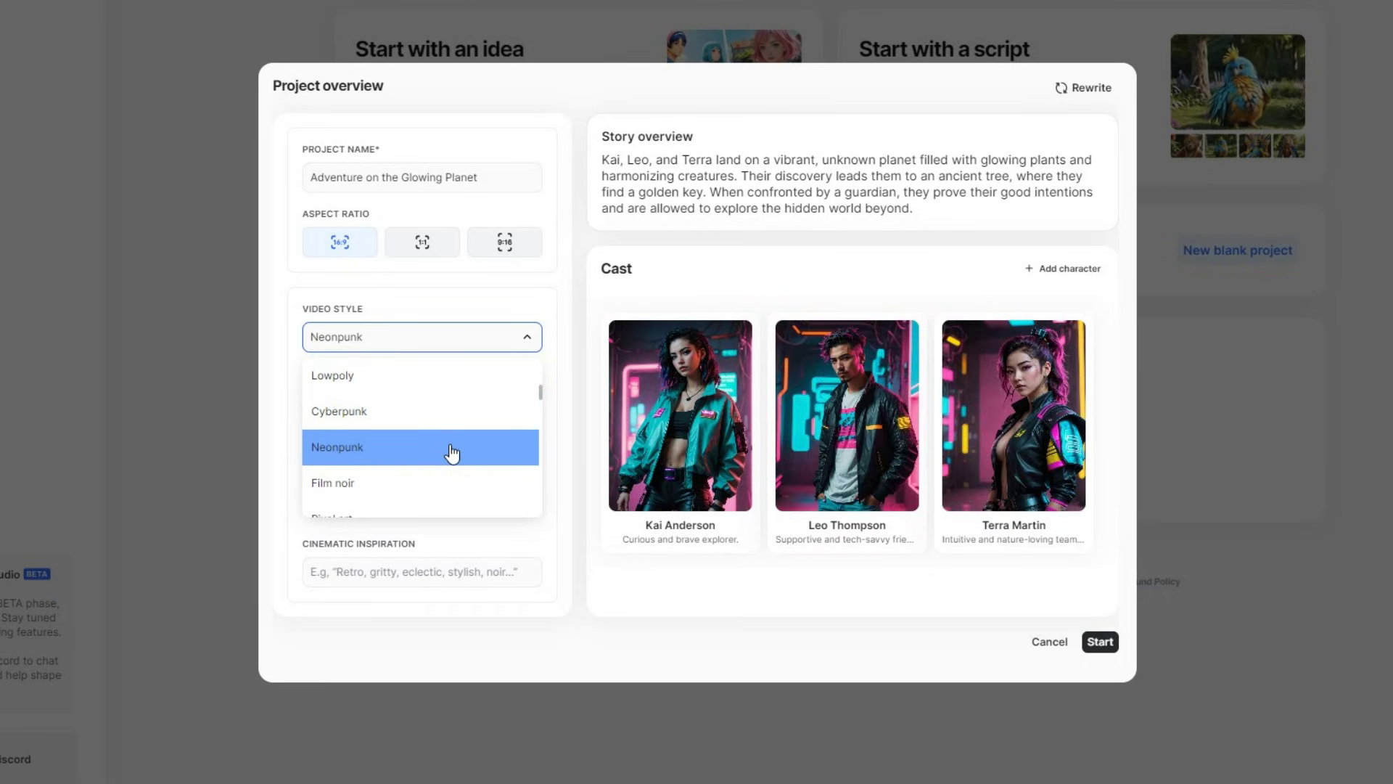
scroll(438, 450, "down", 6)
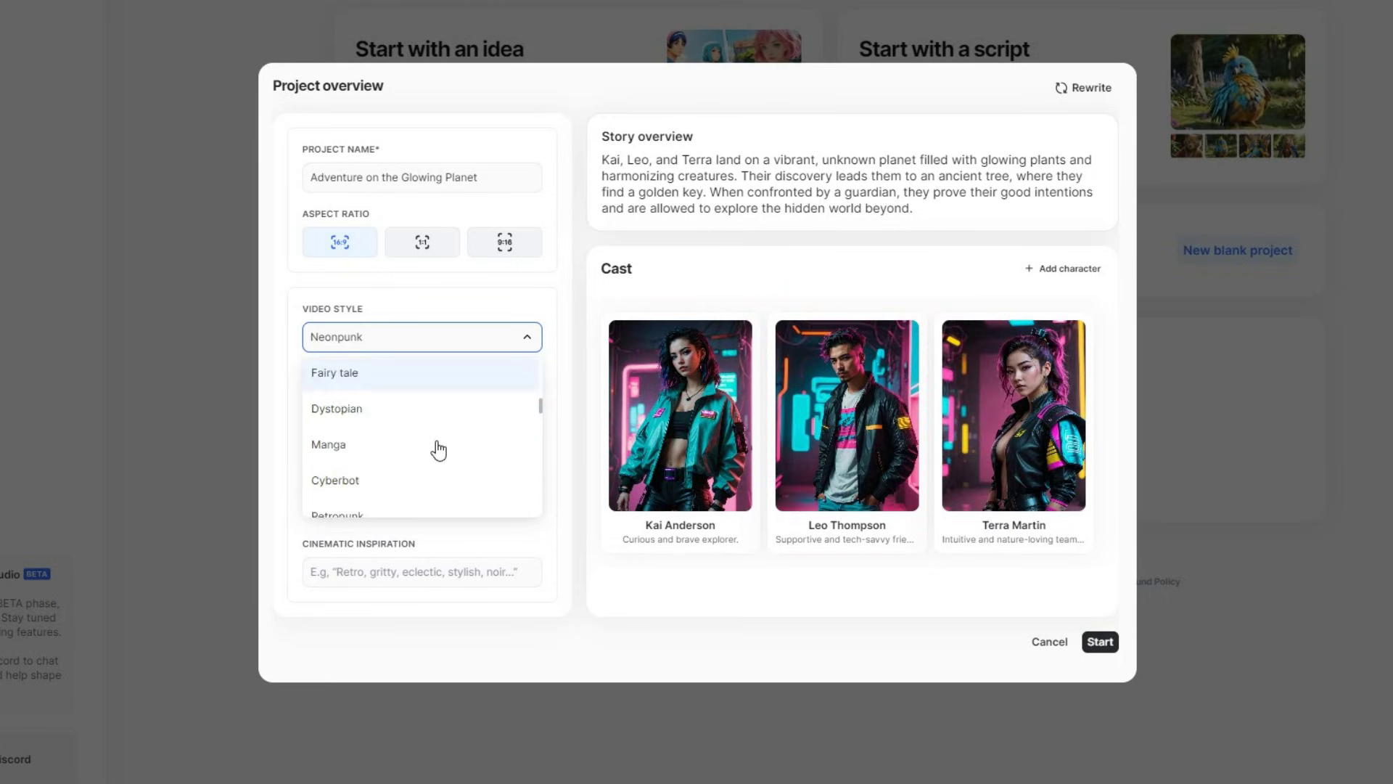
scroll(438, 450, "down", 10)
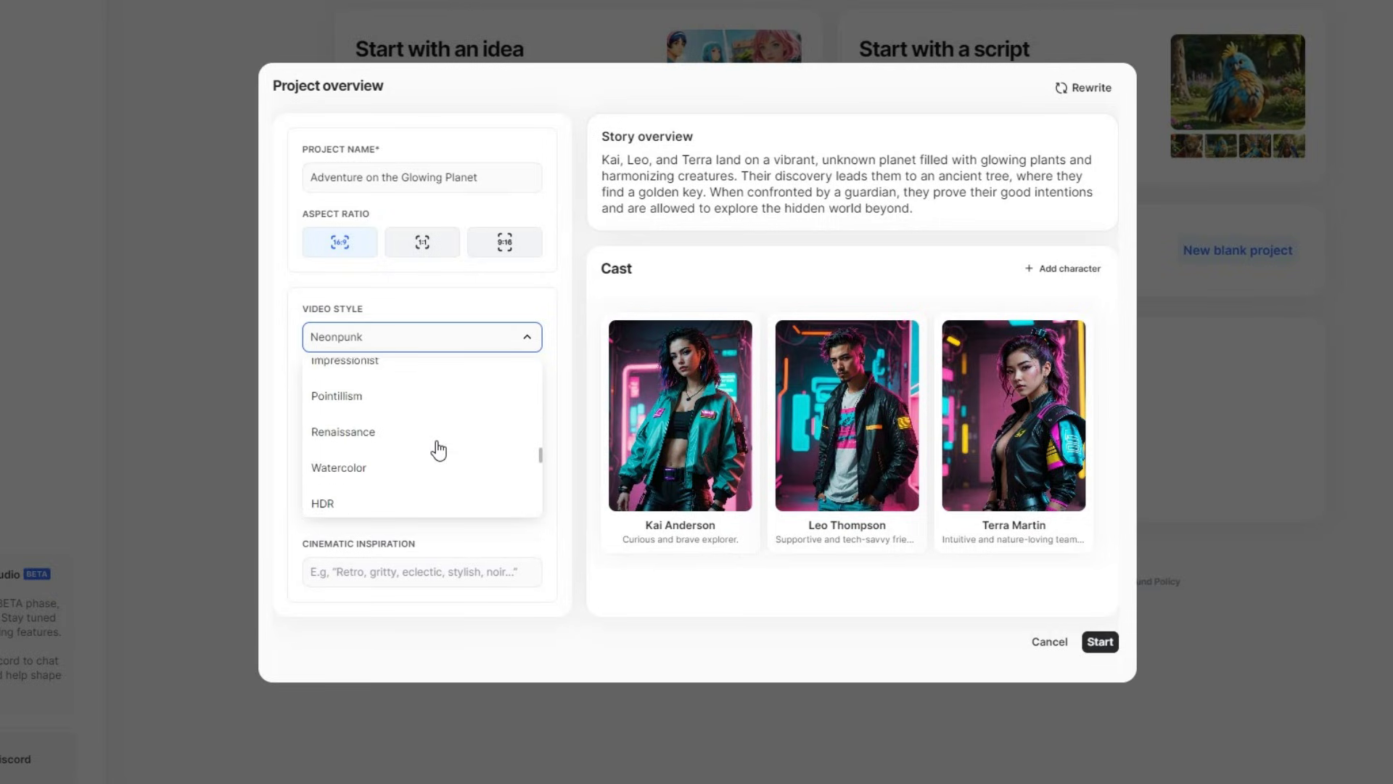
scroll(439, 449, "down", 3)
scroll(439, 450, "up", 20)
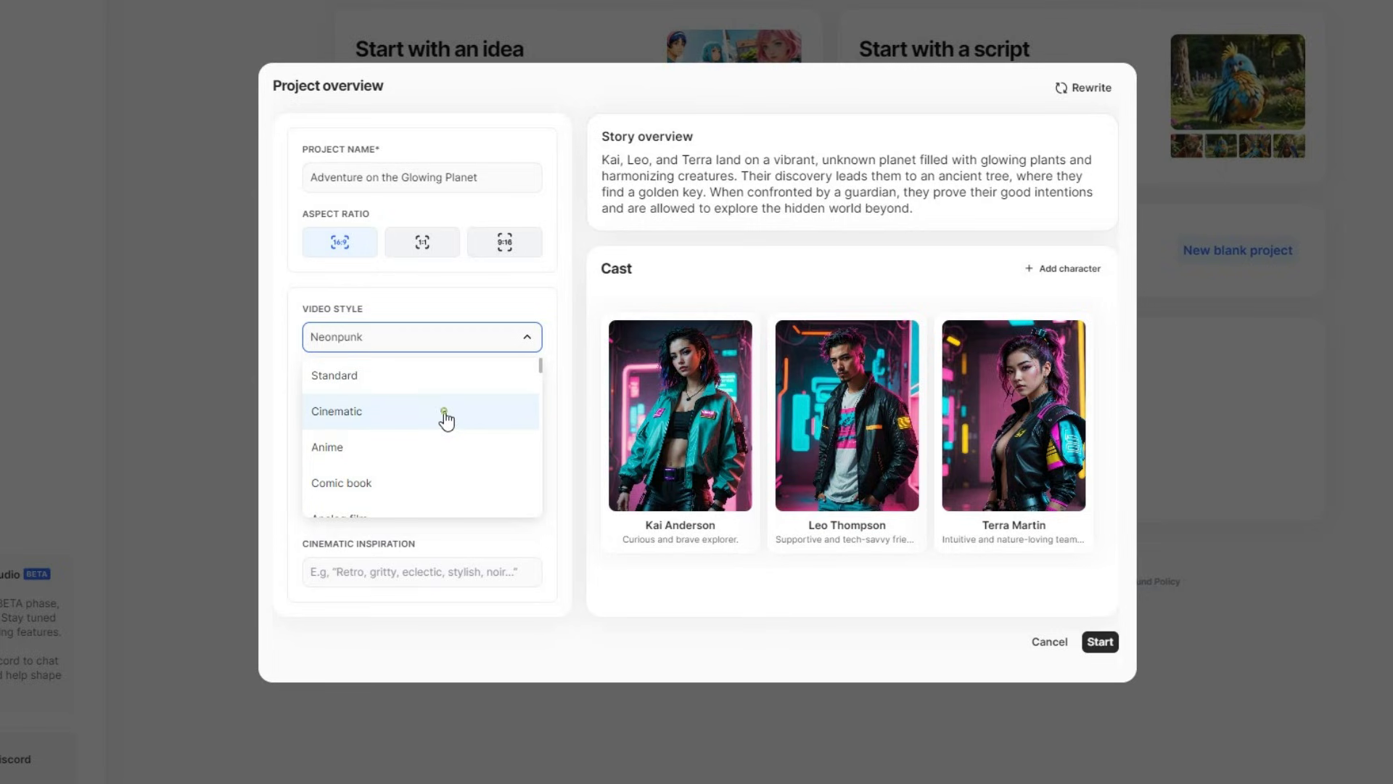
left_click(445, 413)
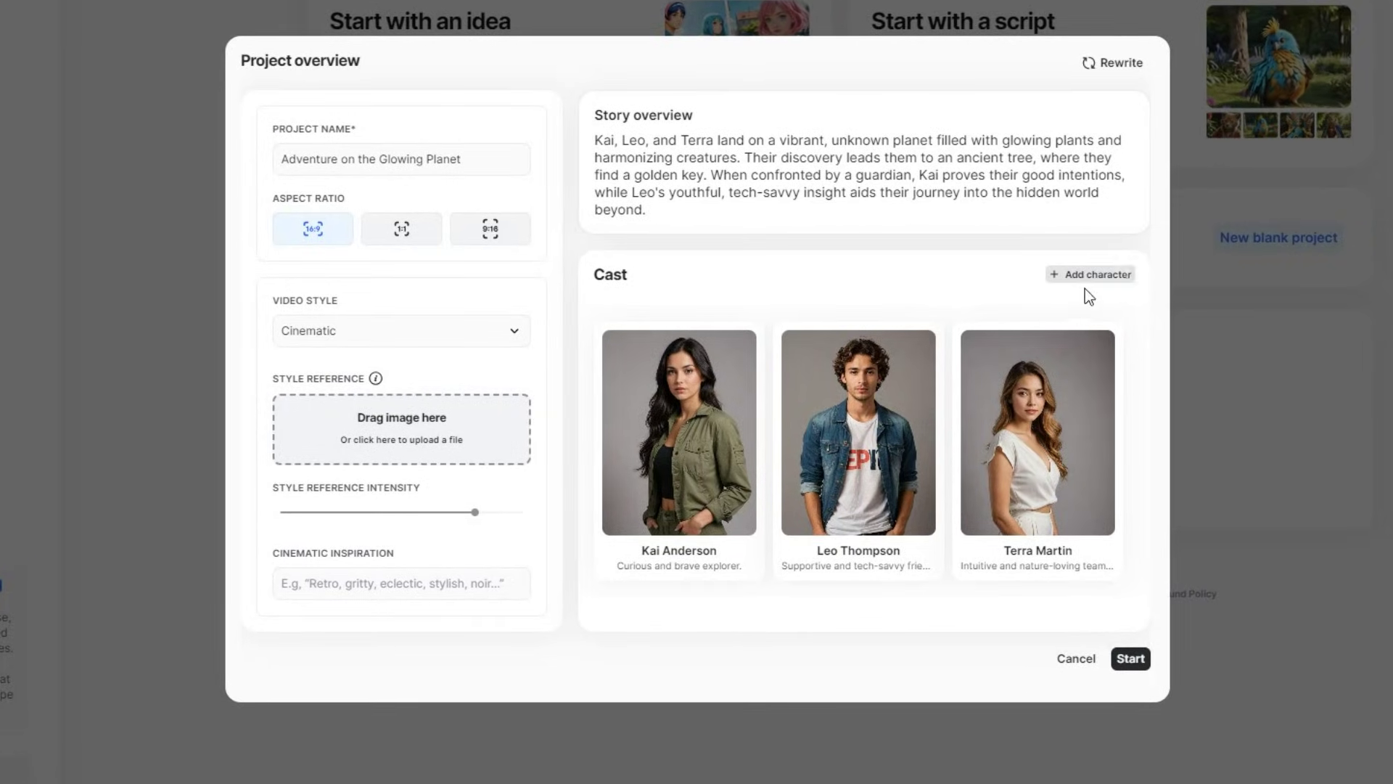
Discard a new-character draft, then open Kai Anderson's character editor from the cast
left_click(1100, 279)
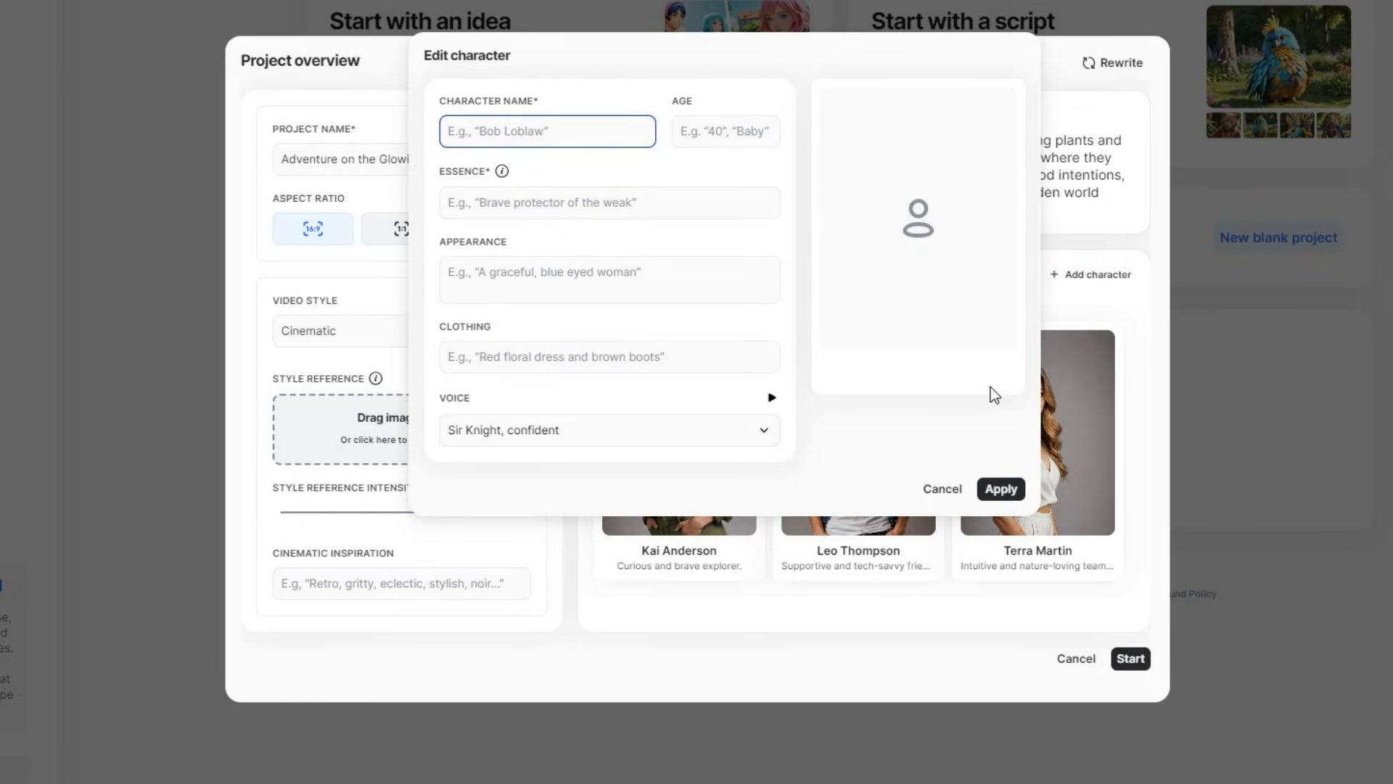
left_click(954, 481)
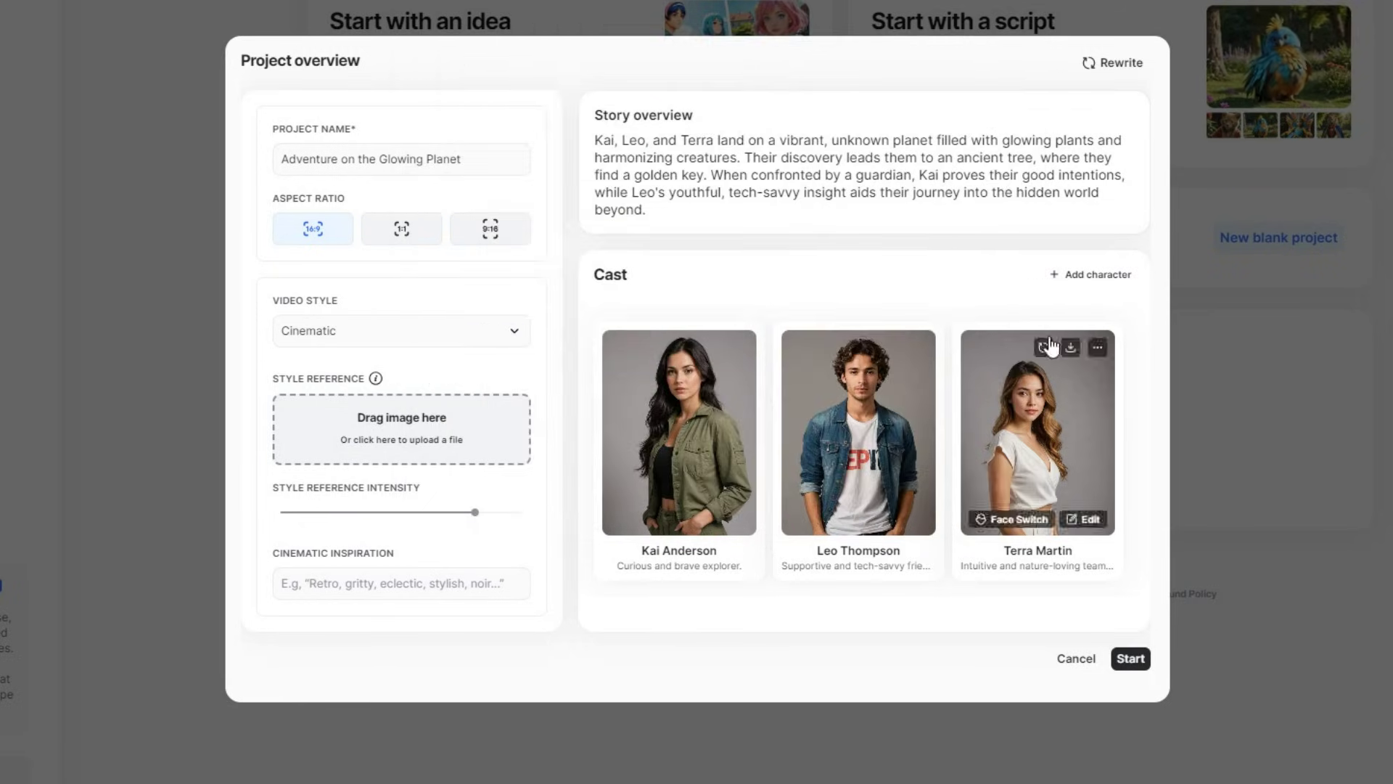
mouse_move(735, 526)
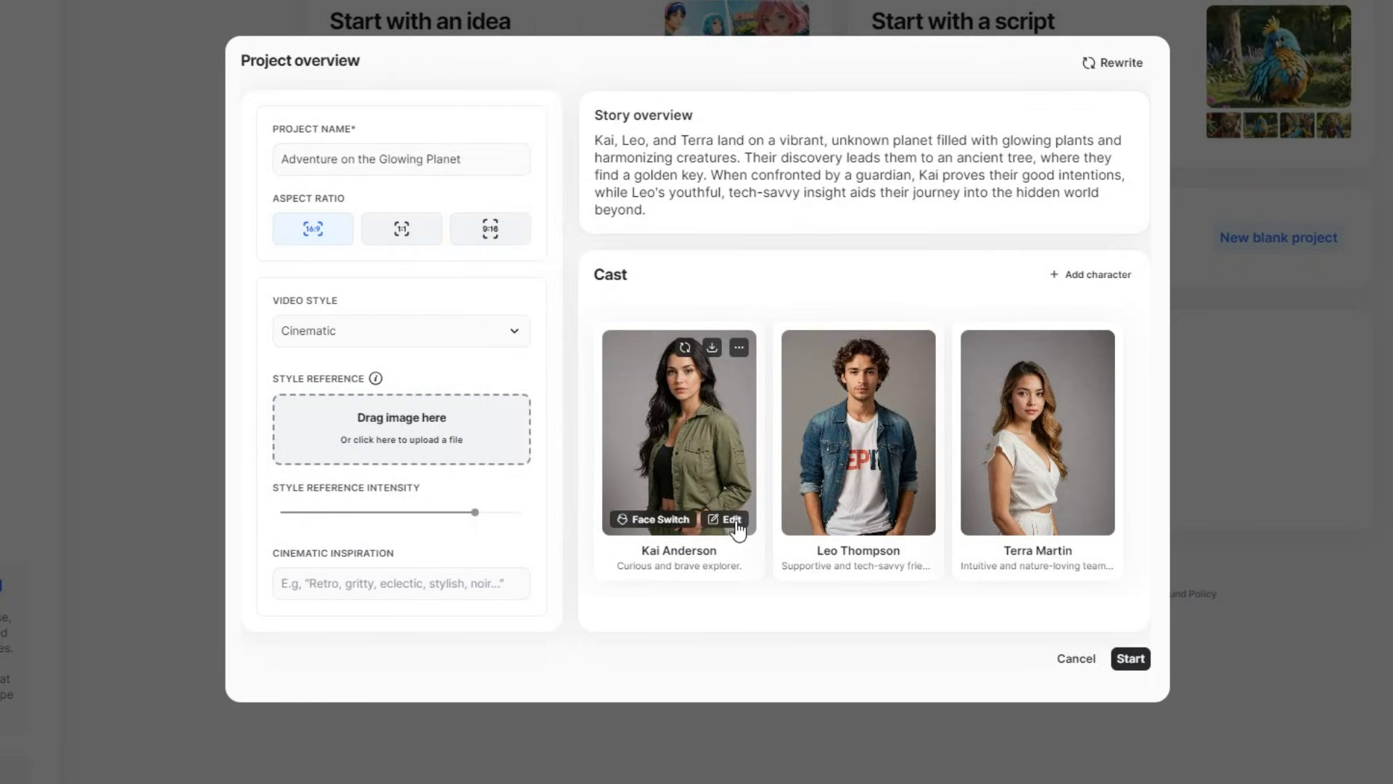
left_click(732, 520)
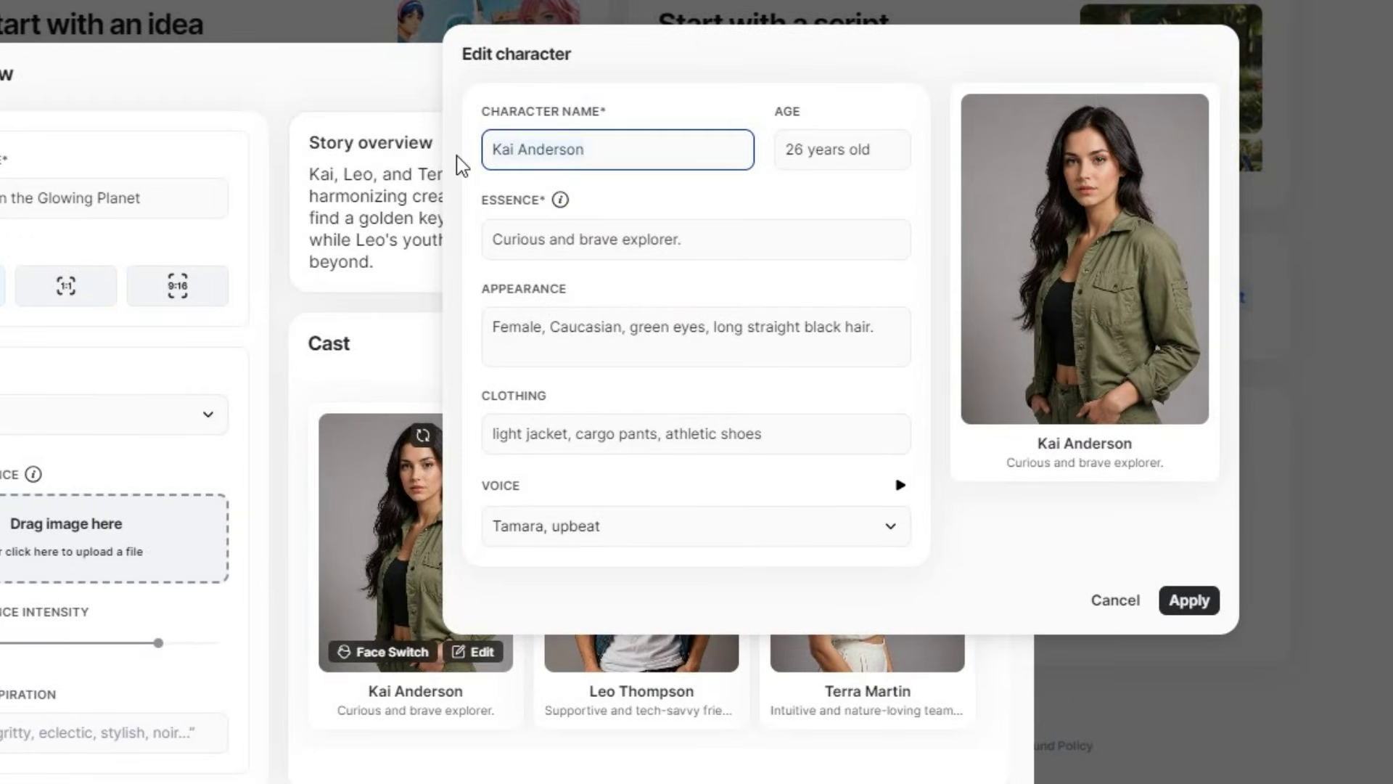
Change Kai's age from 26 to 40 and replace his clothing with 'space suit, boots'
key("Tab")
left_click(756, 191)
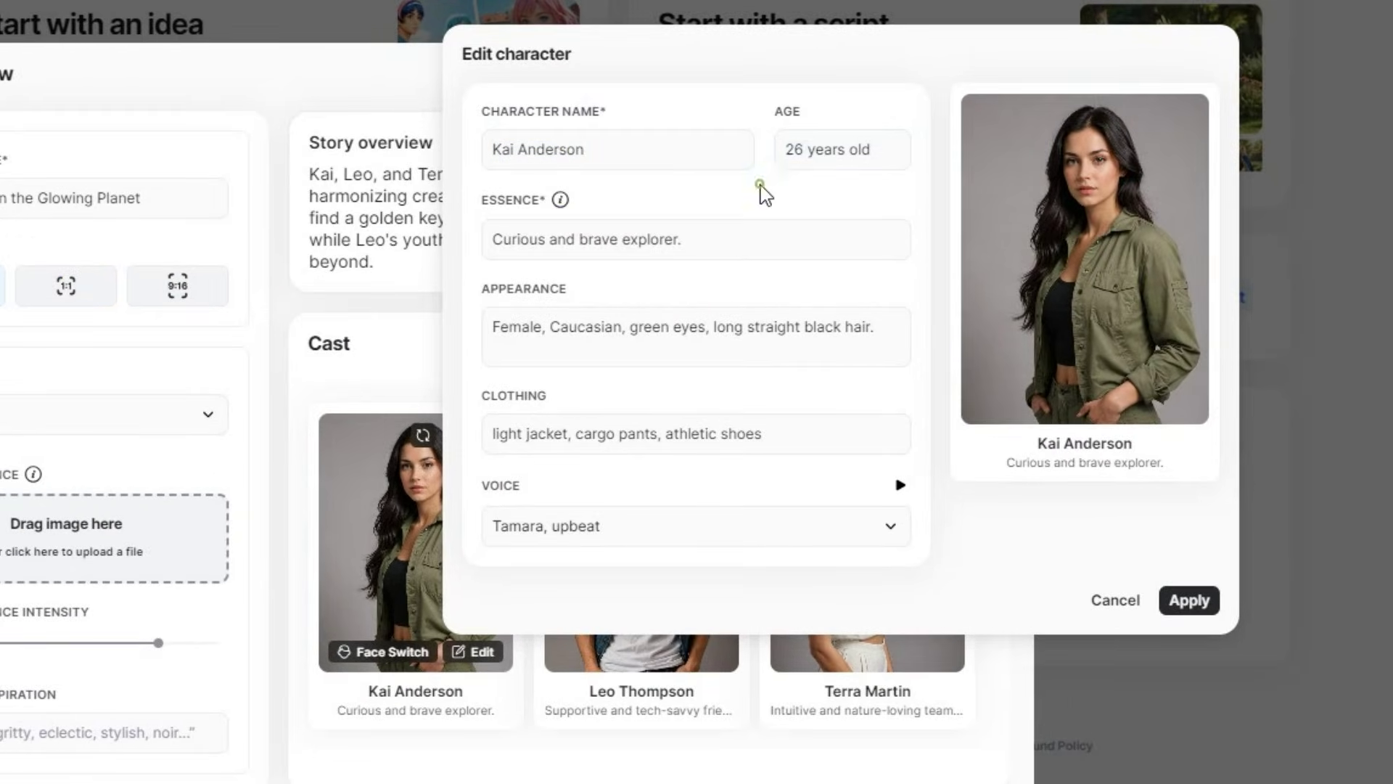
left_click(800, 153)
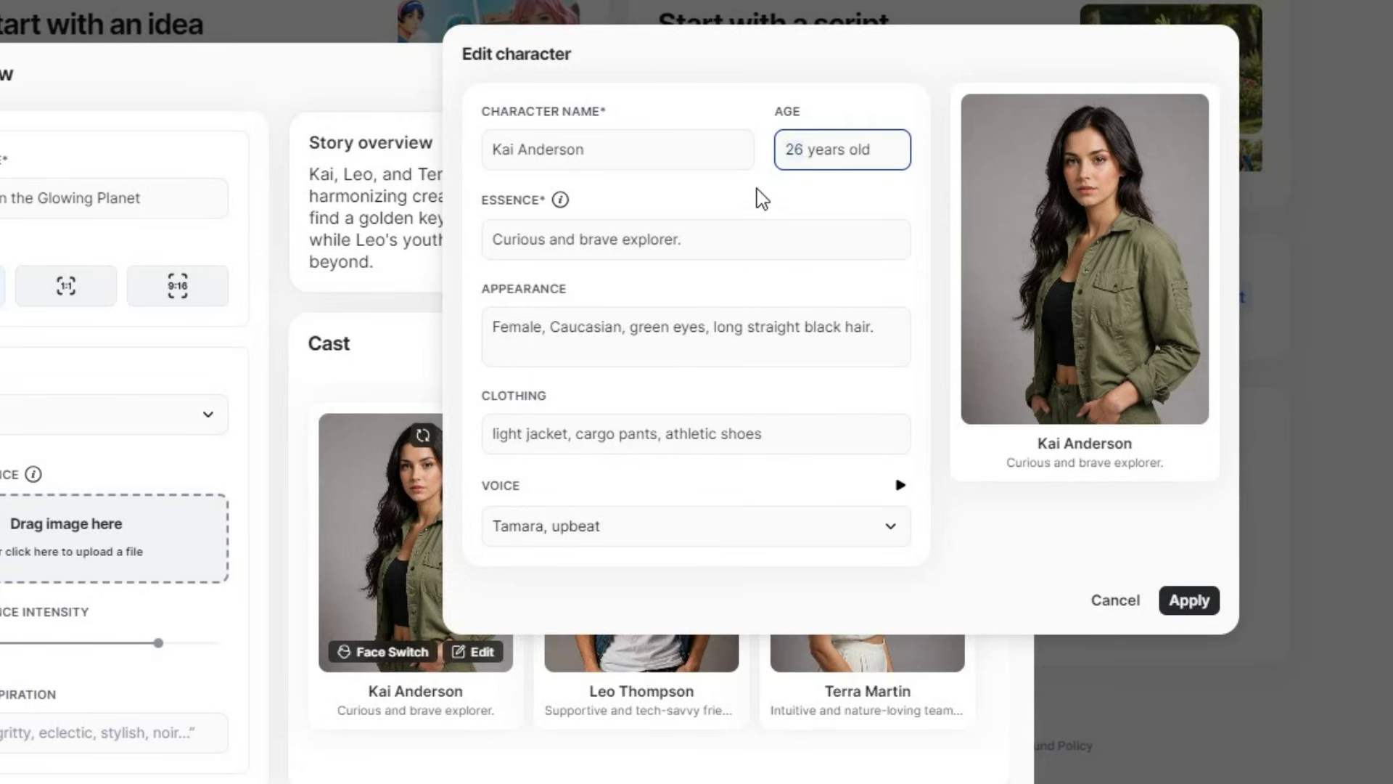
type("80")
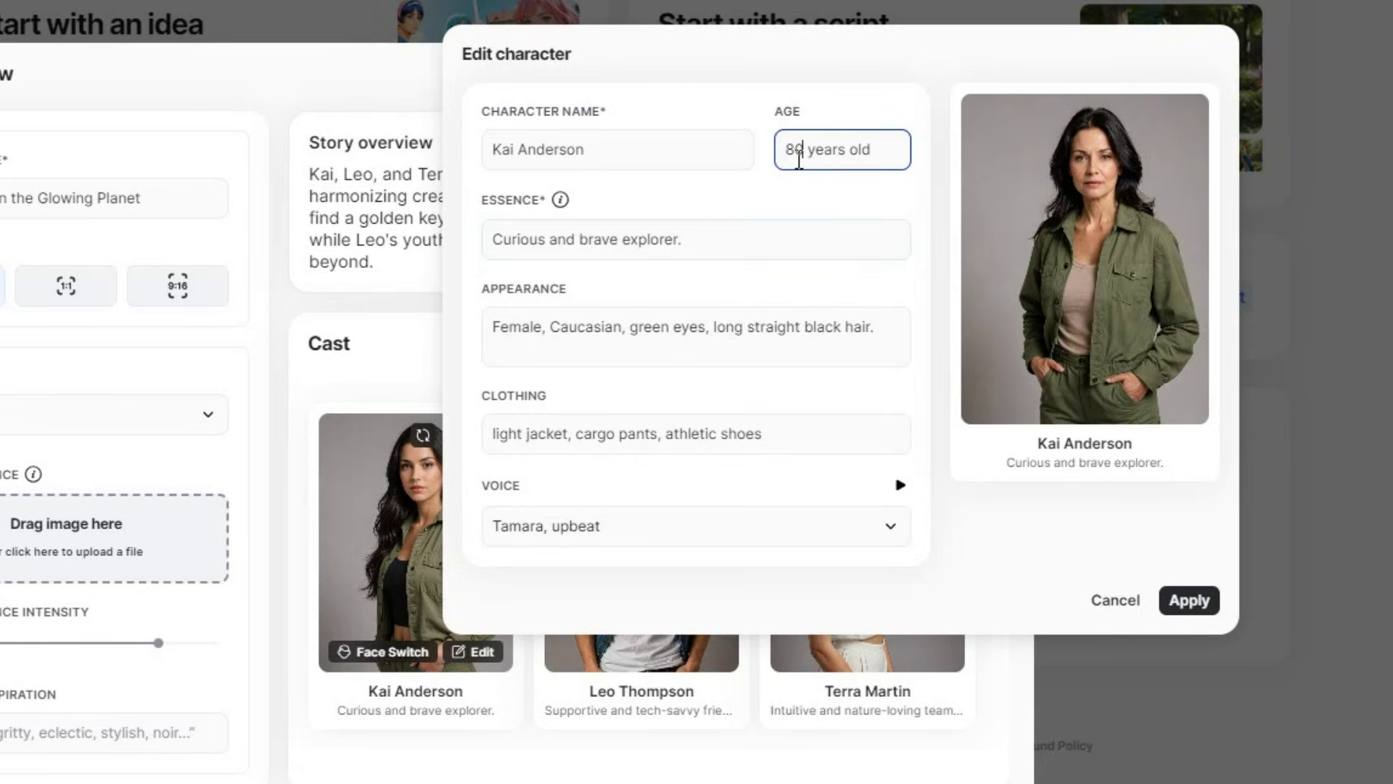
key("Delete")
type("4")
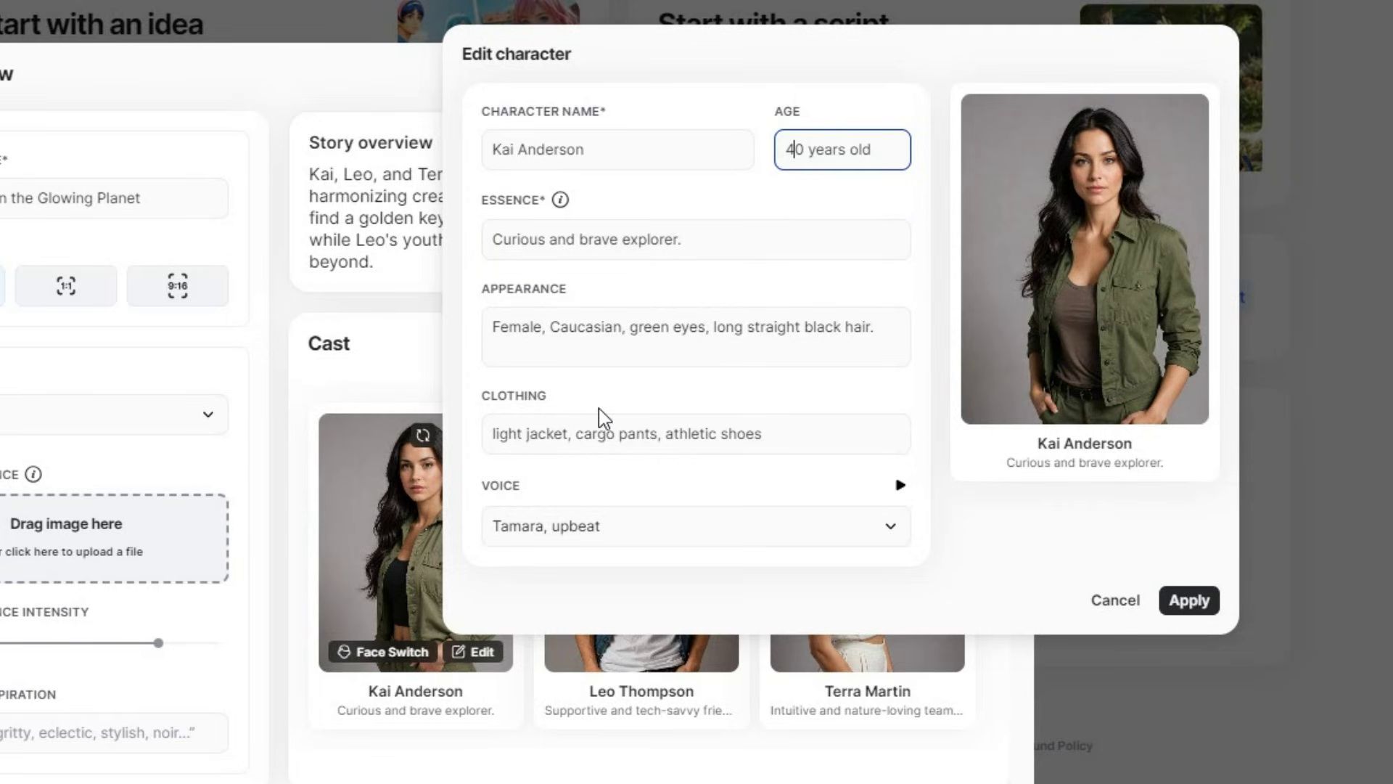
triple_click(771, 437)
type("space sui")
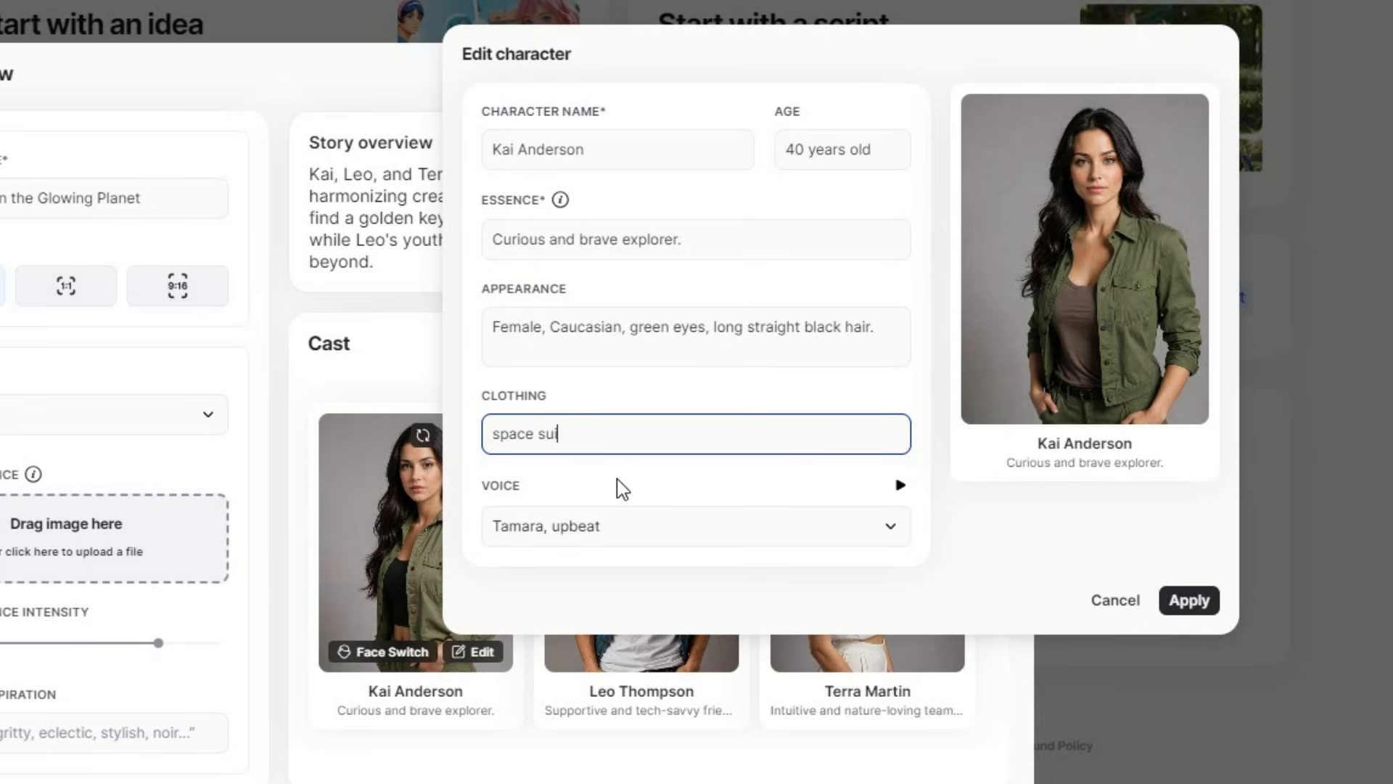
type("t, boots")
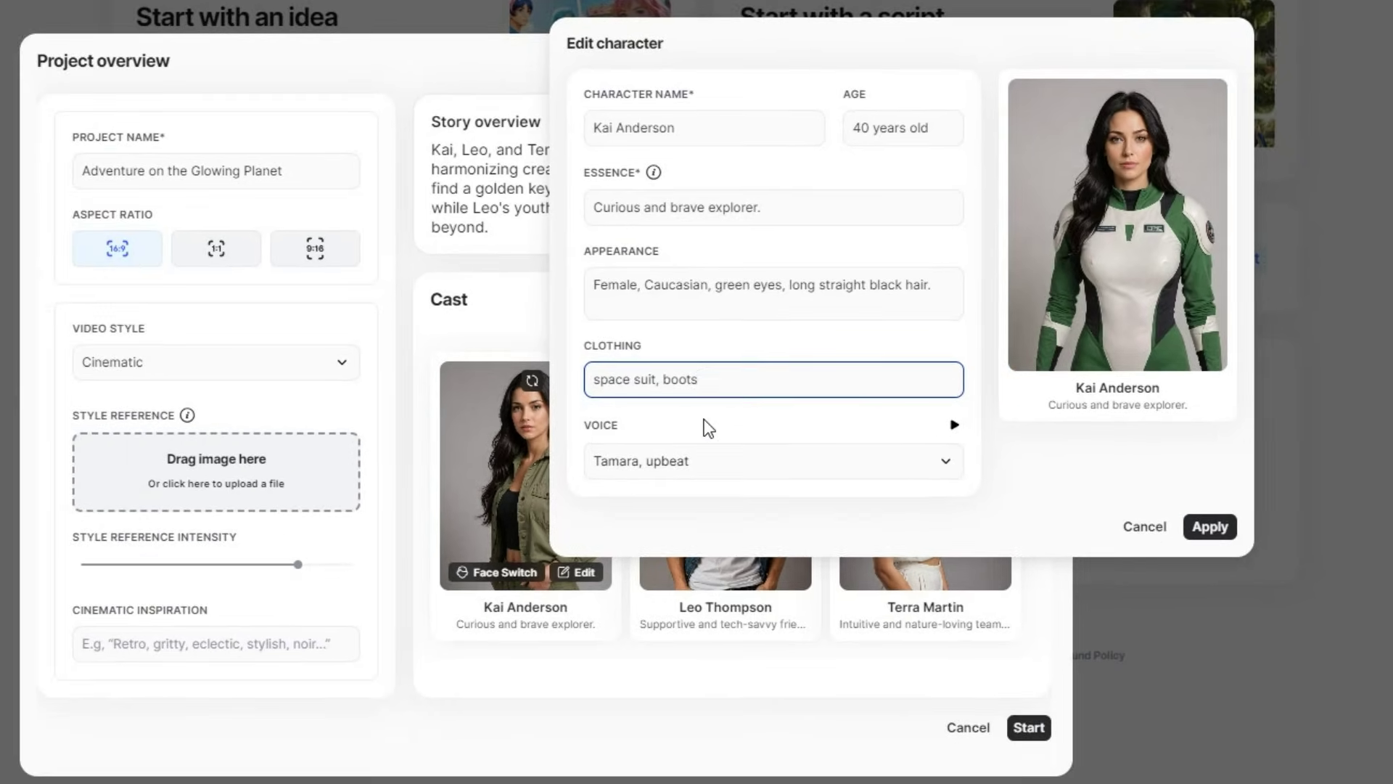
Give Kai the 'Rachel, calm' voice and apply the character changes
left_click(801, 468)
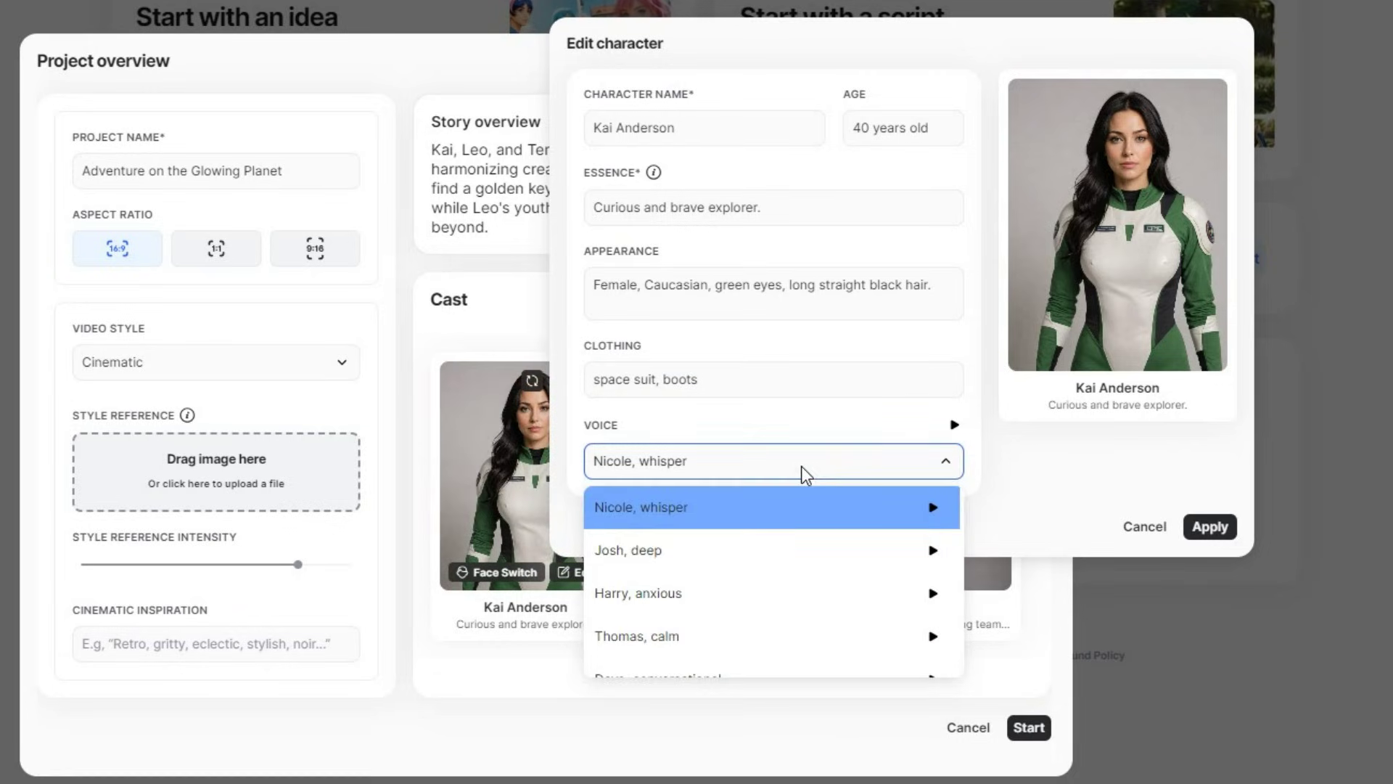
scroll(929, 552, "down", 5)
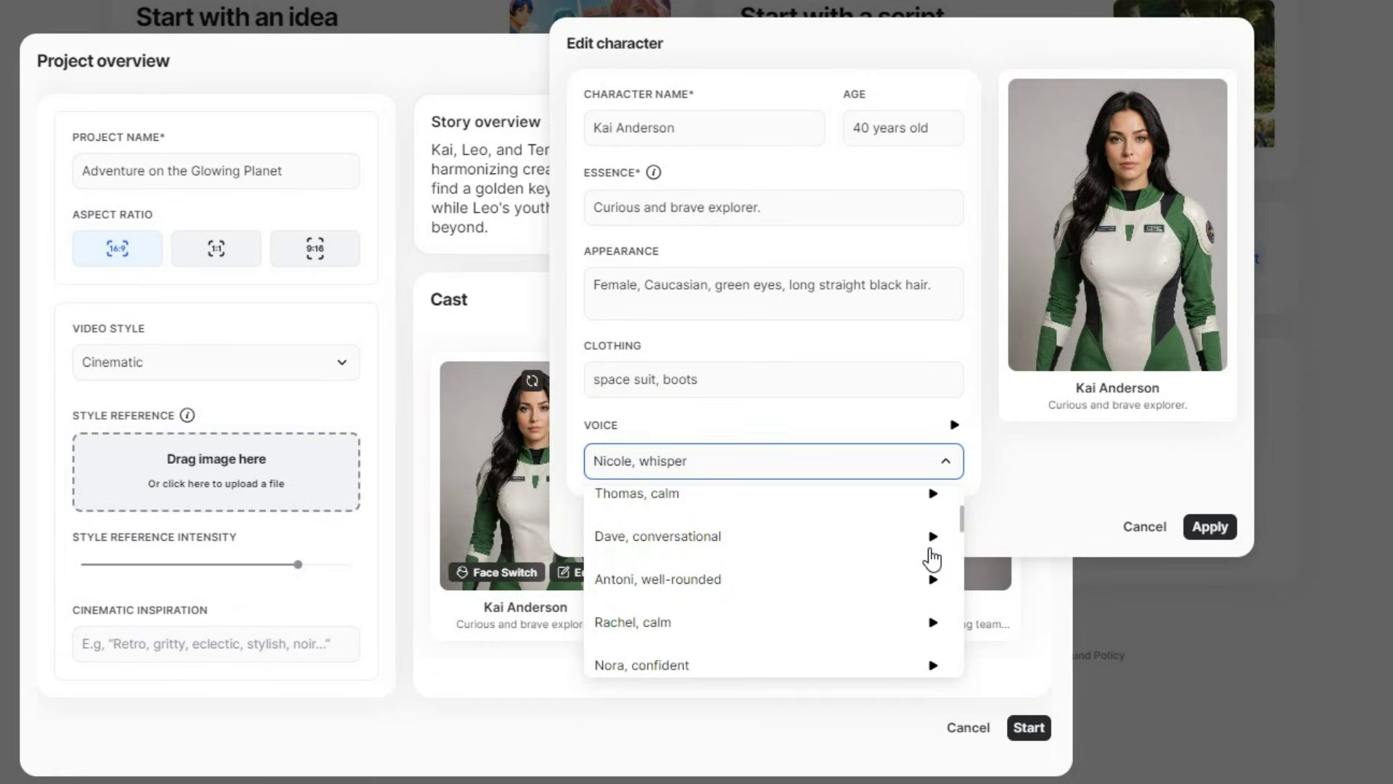
left_click(933, 550)
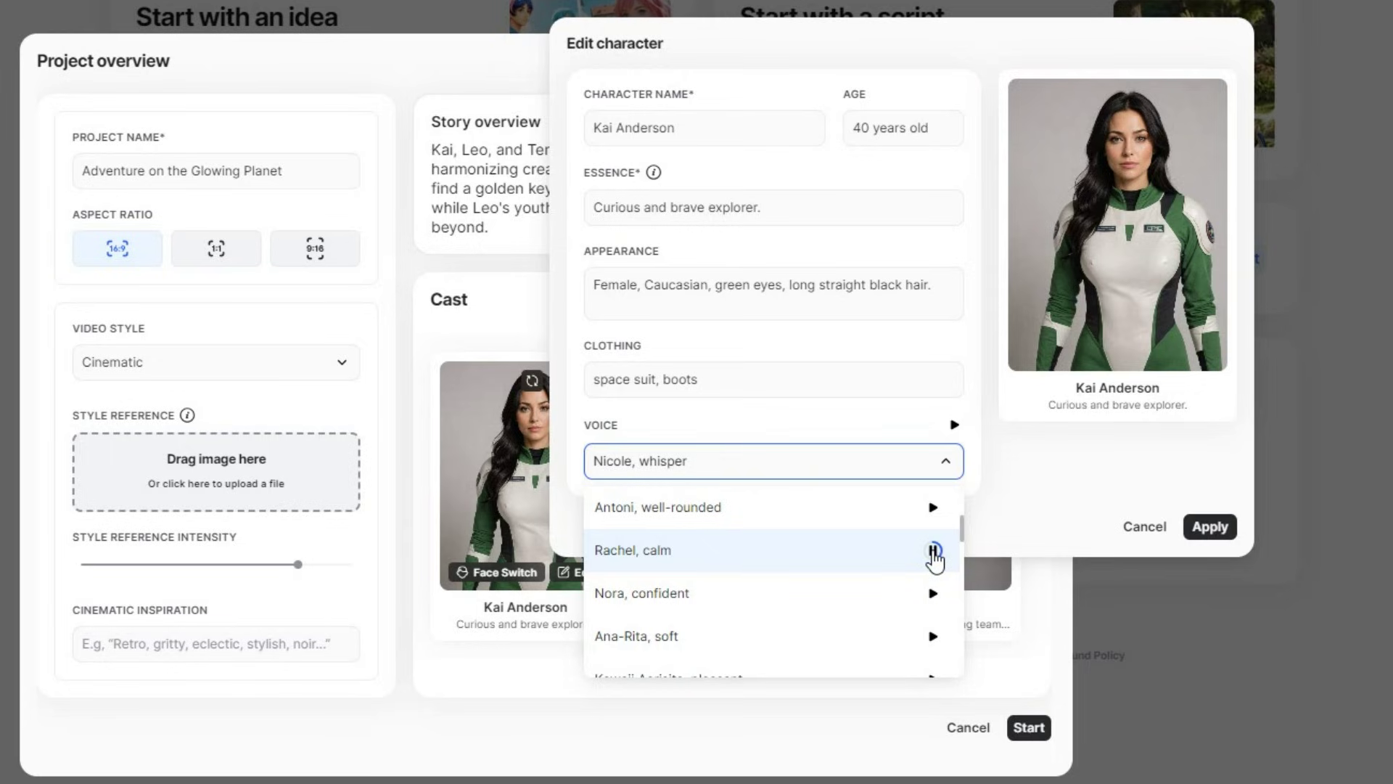
scroll(934, 559, "down", 2)
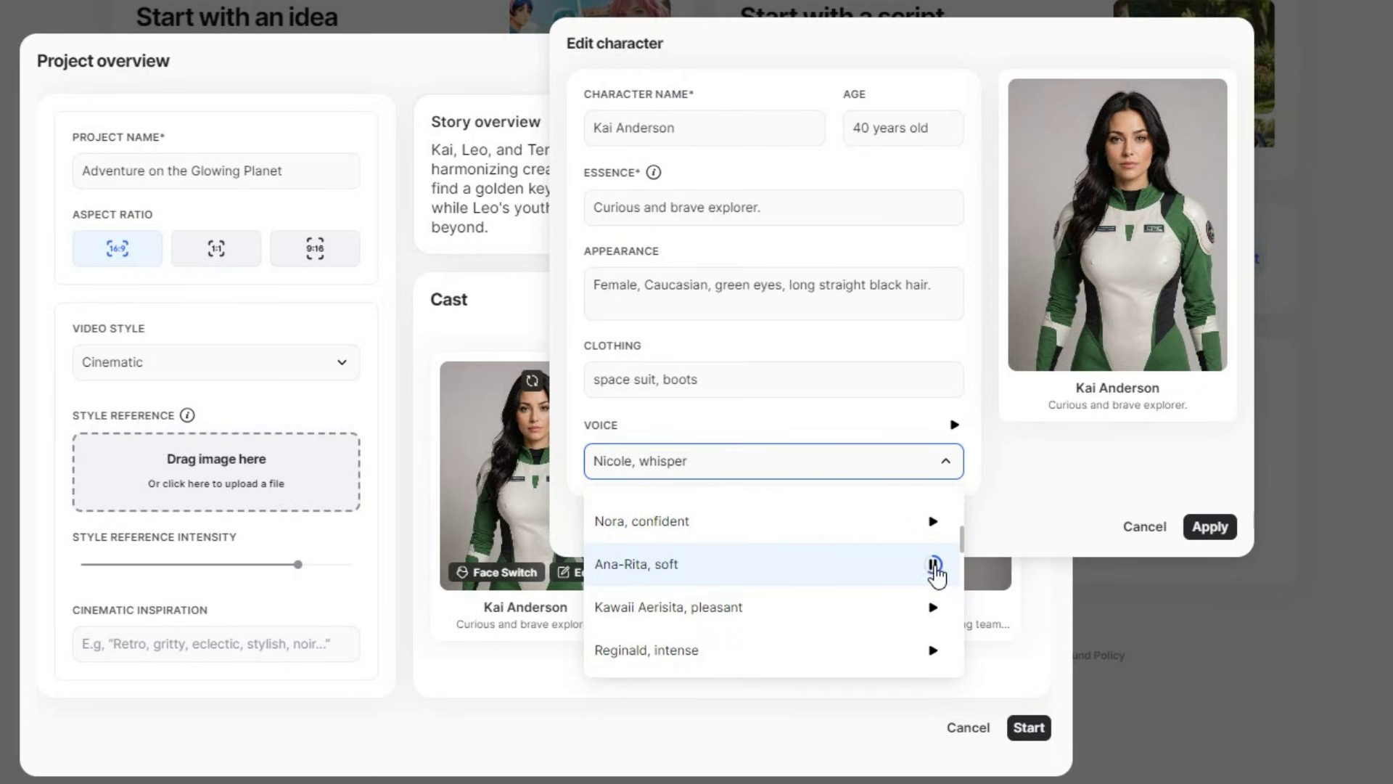
scroll(934, 574, "up", 2)
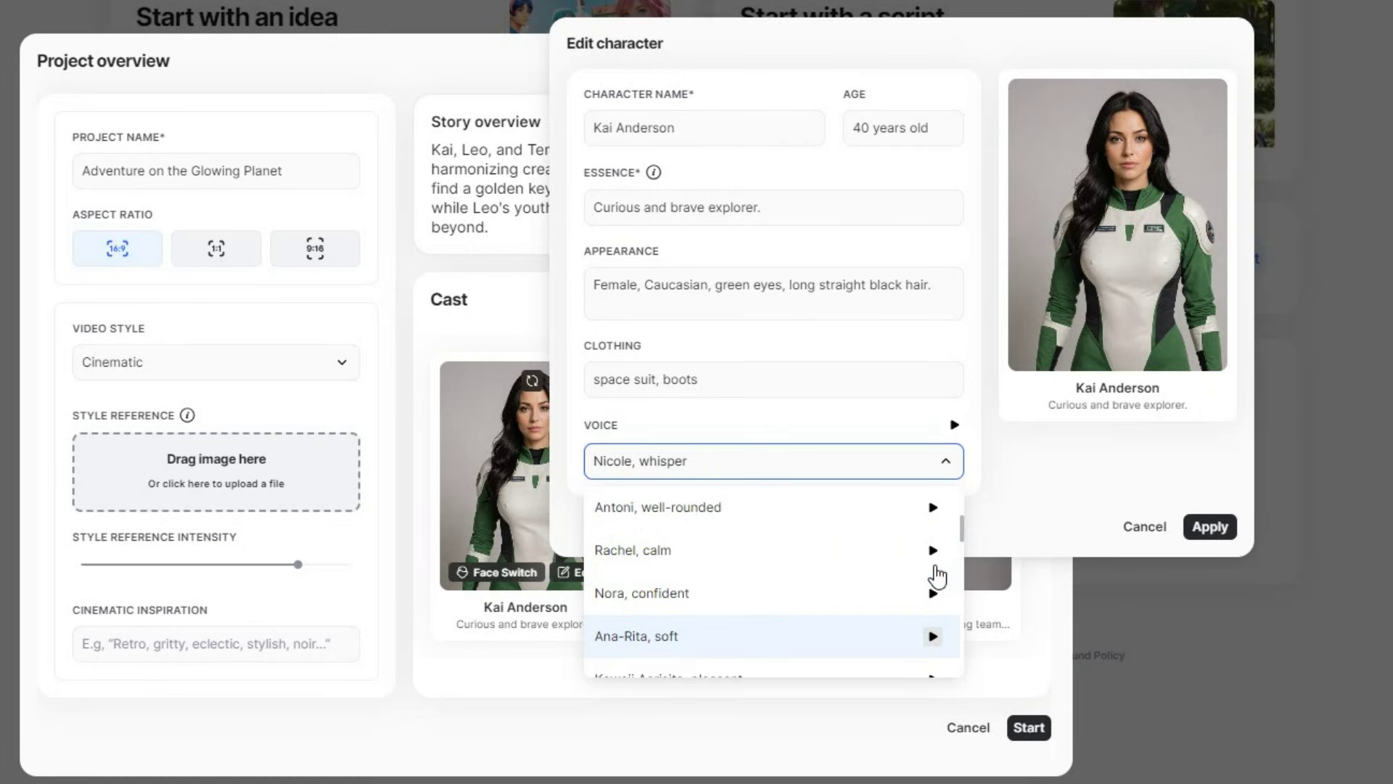
left_click(807, 552)
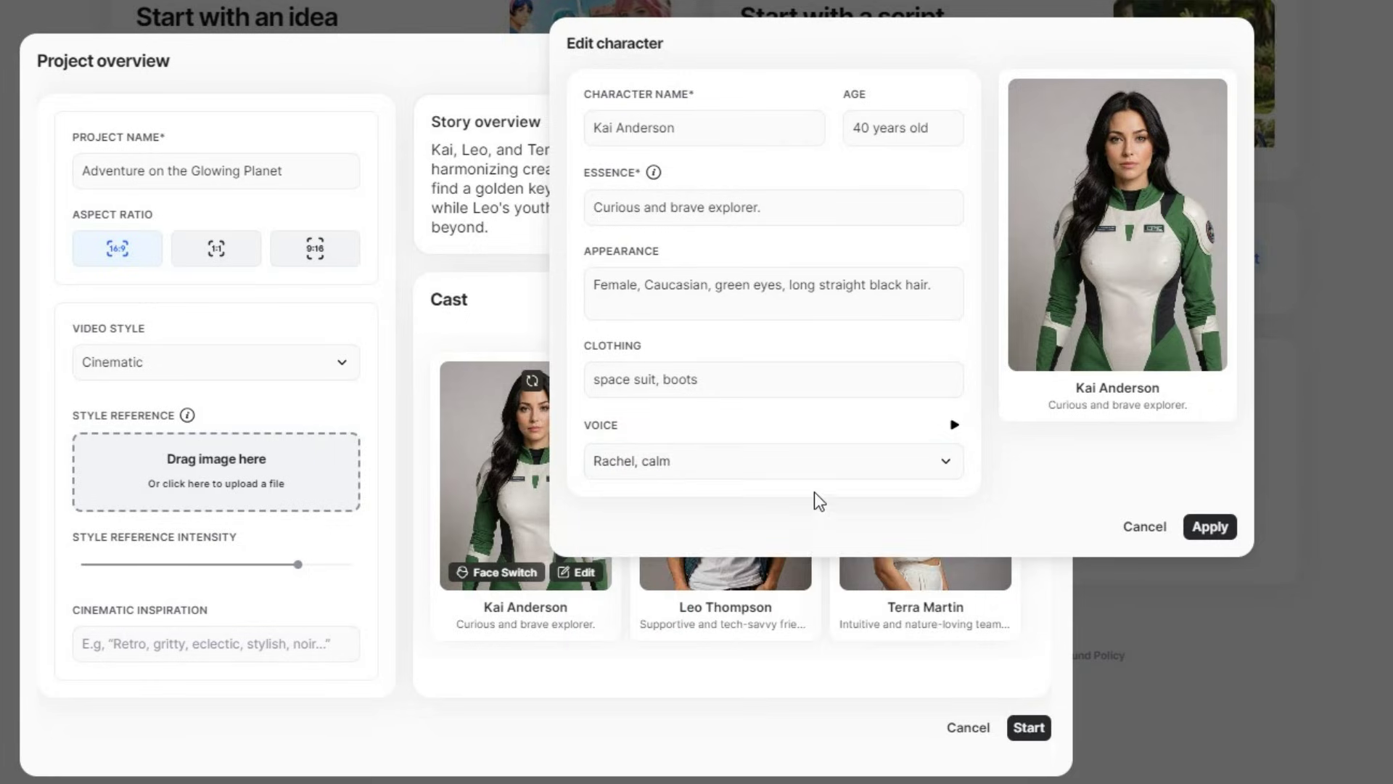
left_click(1219, 526)
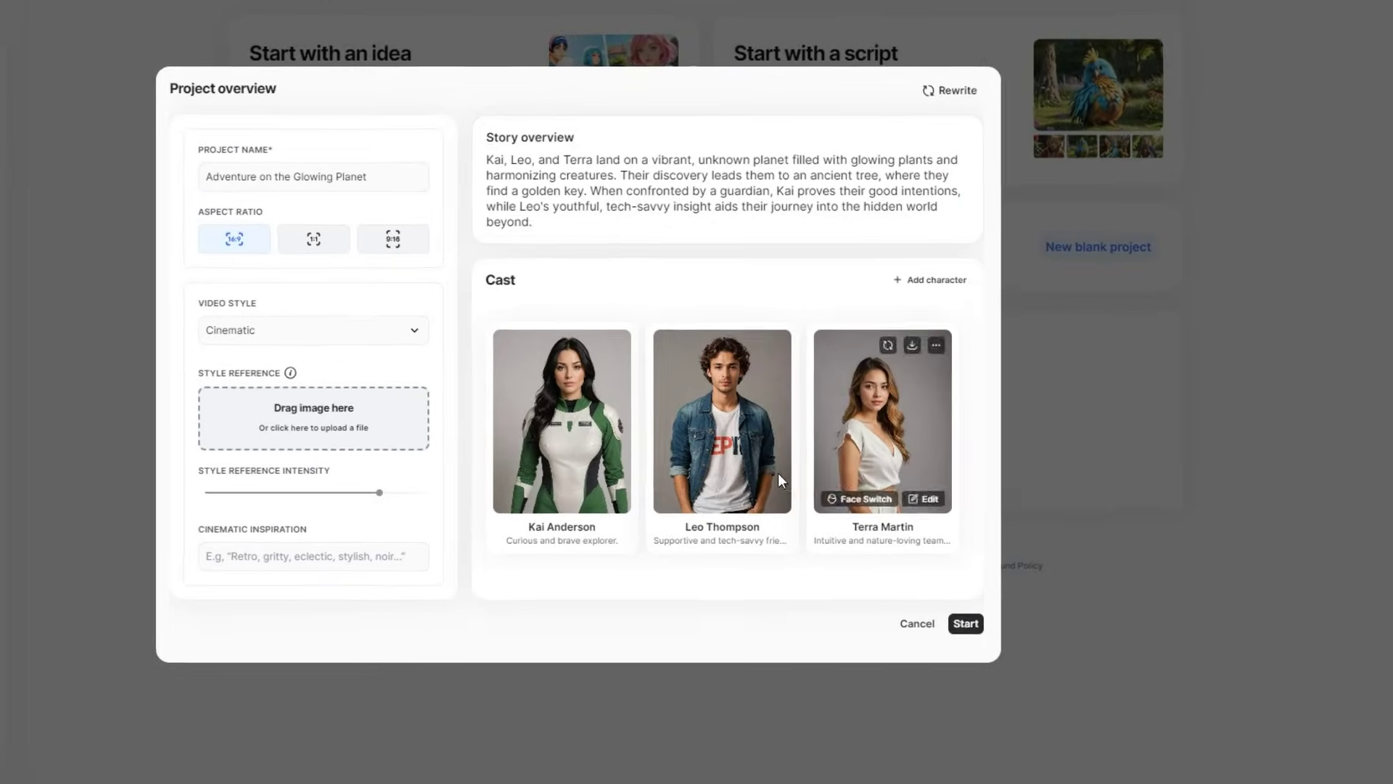
Change Leo Thompson's clothing to 'space suit, boots' and apply
left_click(765, 499)
key("Tab")
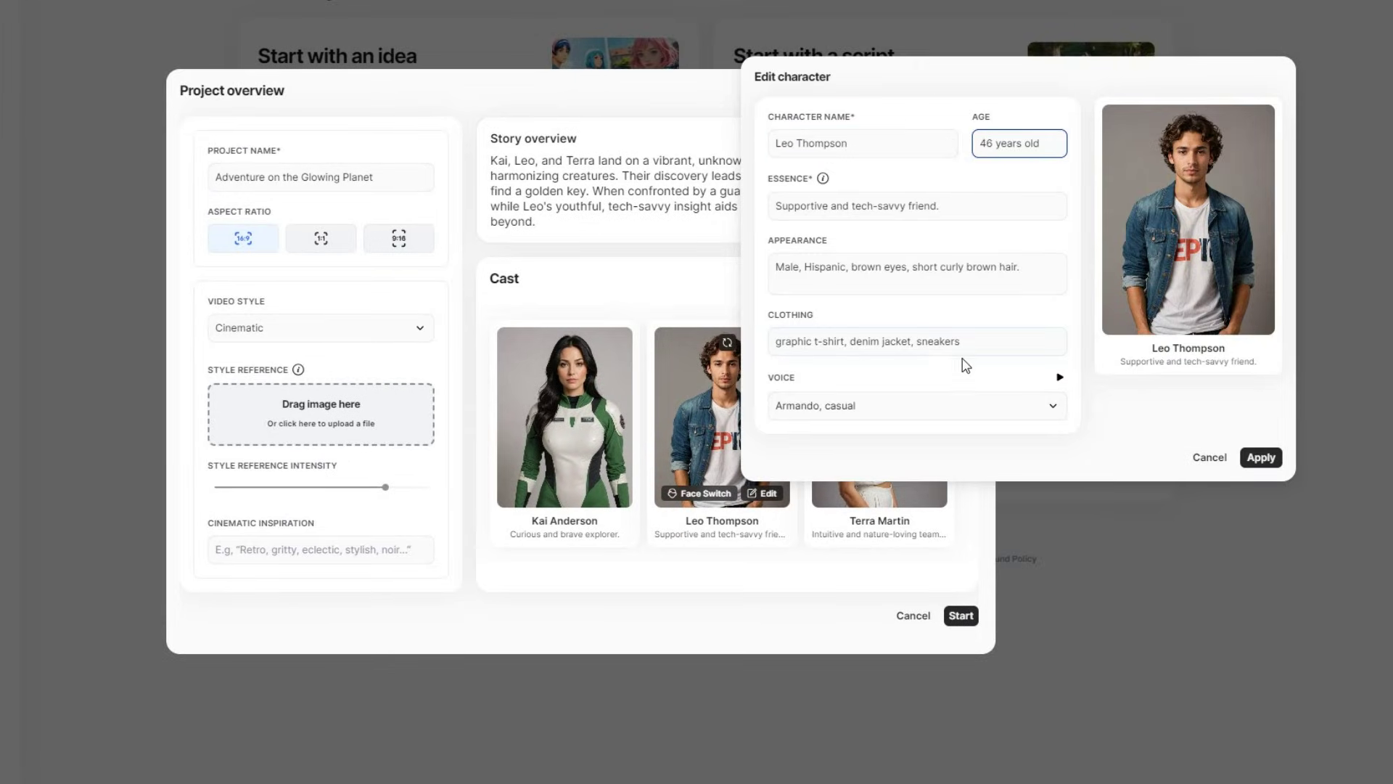
left_click_drag(965, 344, 762, 347)
type("space suit, boots")
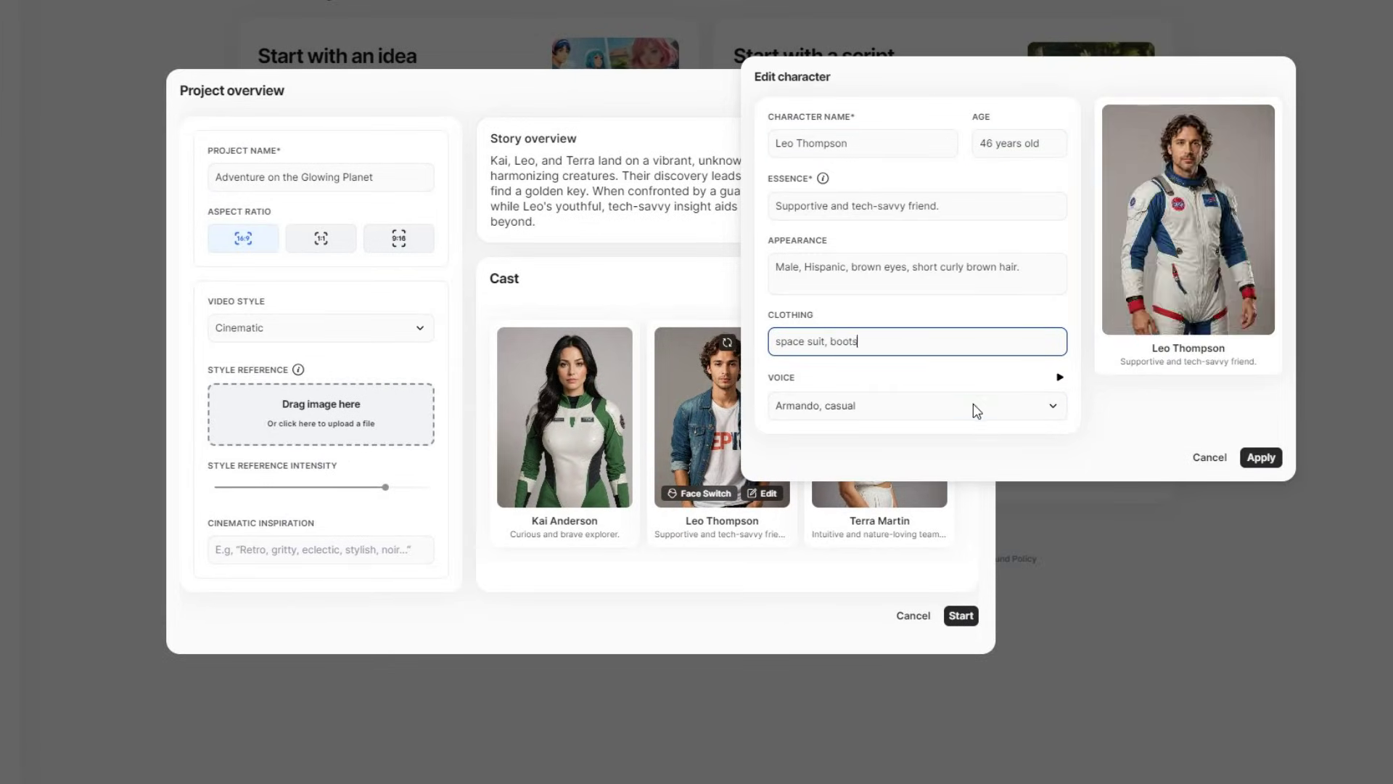
left_click(976, 412)
left_click(1261, 458)
Make Terra Martin 40, dressed in 'space suit, boots', with the 'Ana-Rita, soft' voice
left_click(920, 475)
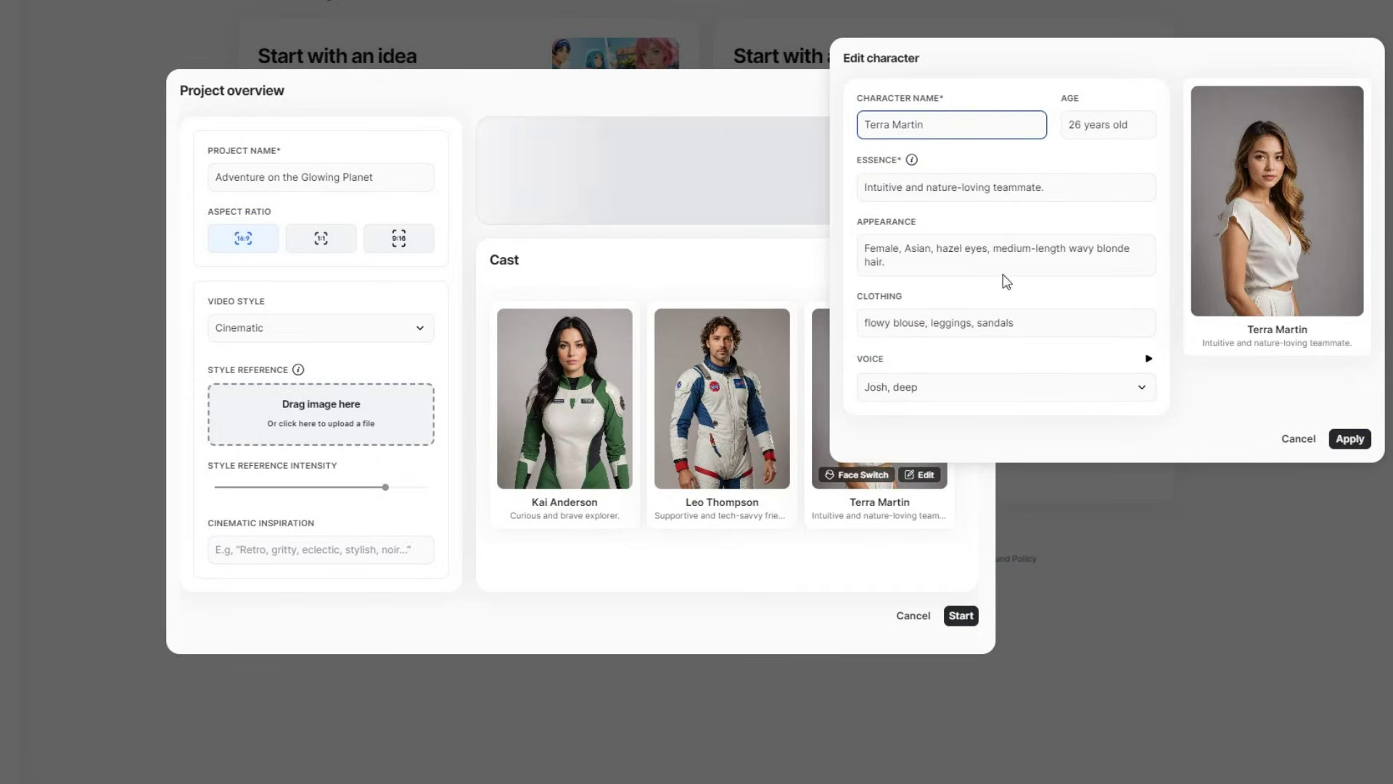
double_click(1063, 124)
type("40")
left_click(1019, 342)
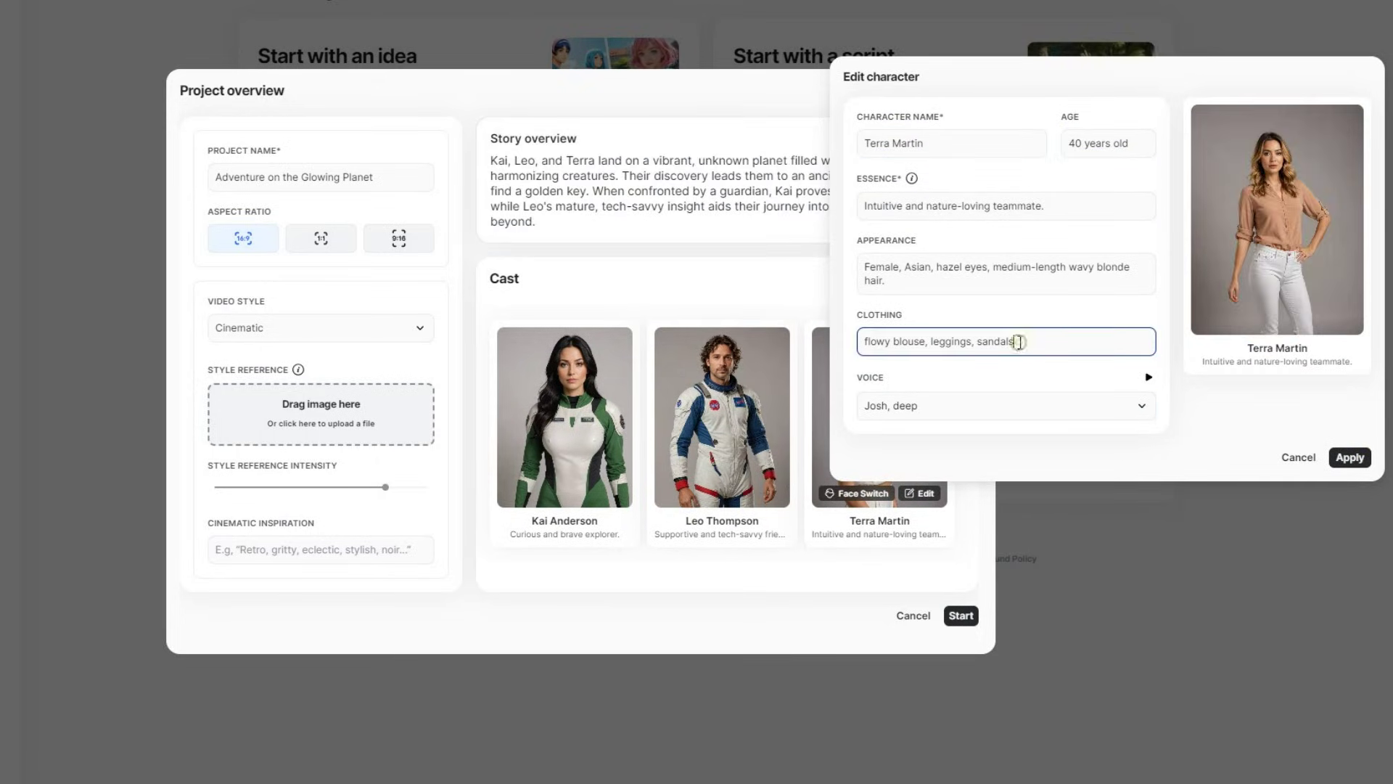
left_click_drag(1018, 342, 860, 342)
type("space suit, boots")
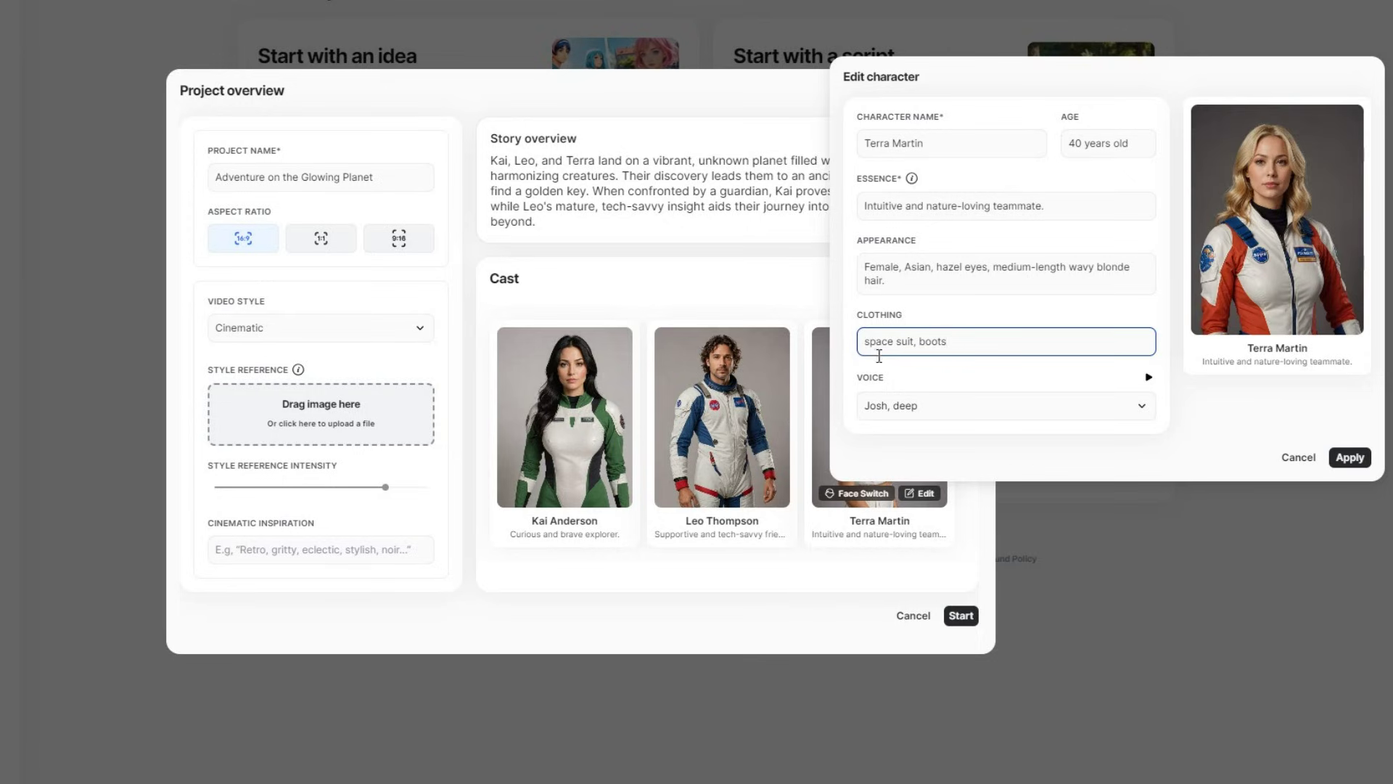
left_click(989, 411)
scroll(1004, 493, "down", 3)
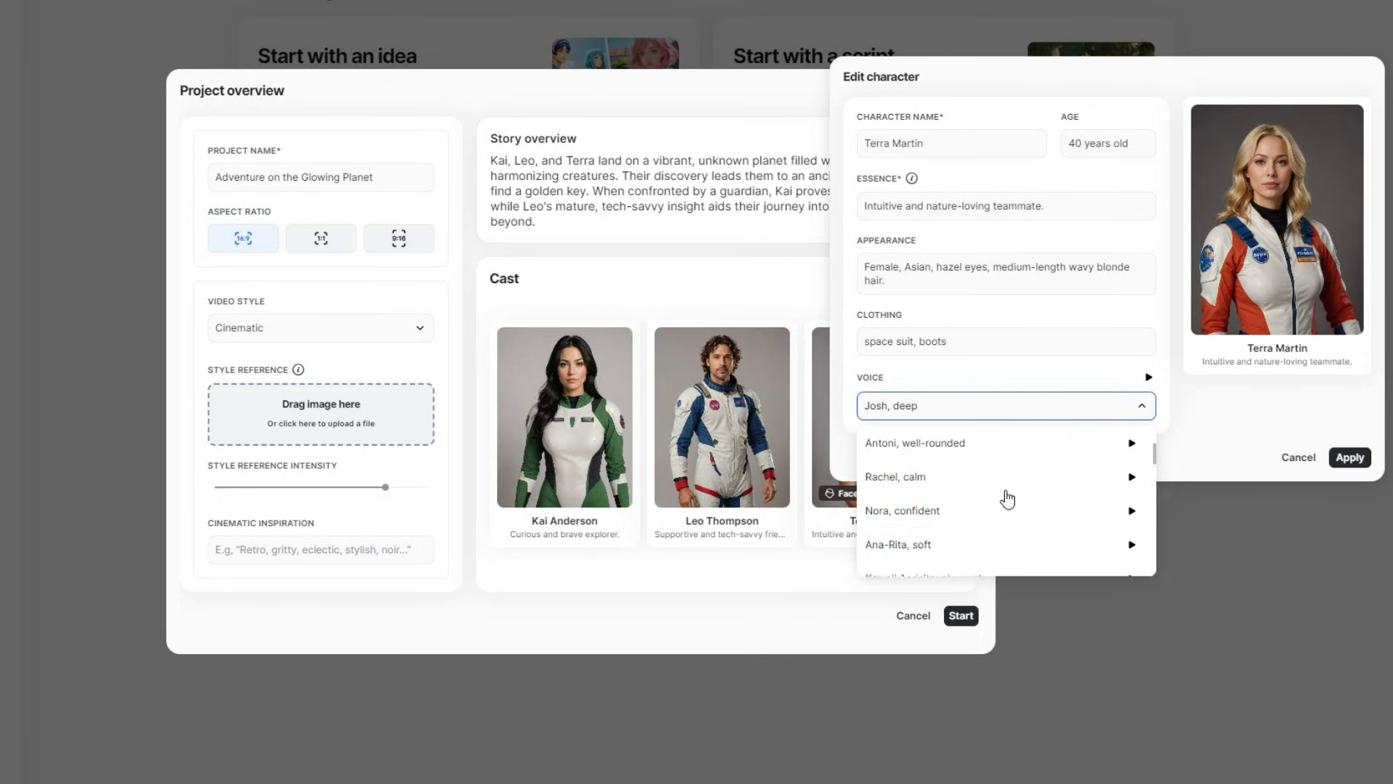
left_click(1023, 550)
left_click(1351, 458)
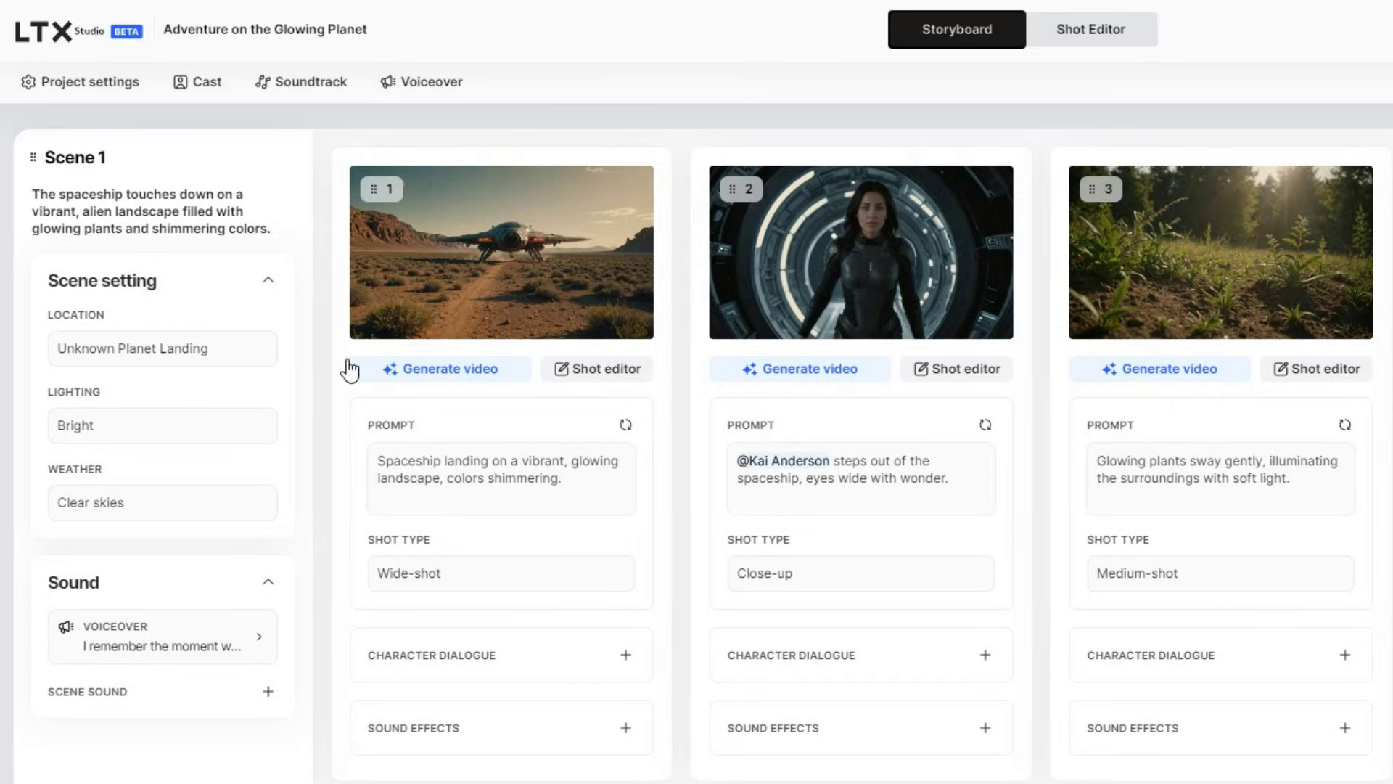
left_click(78, 216)
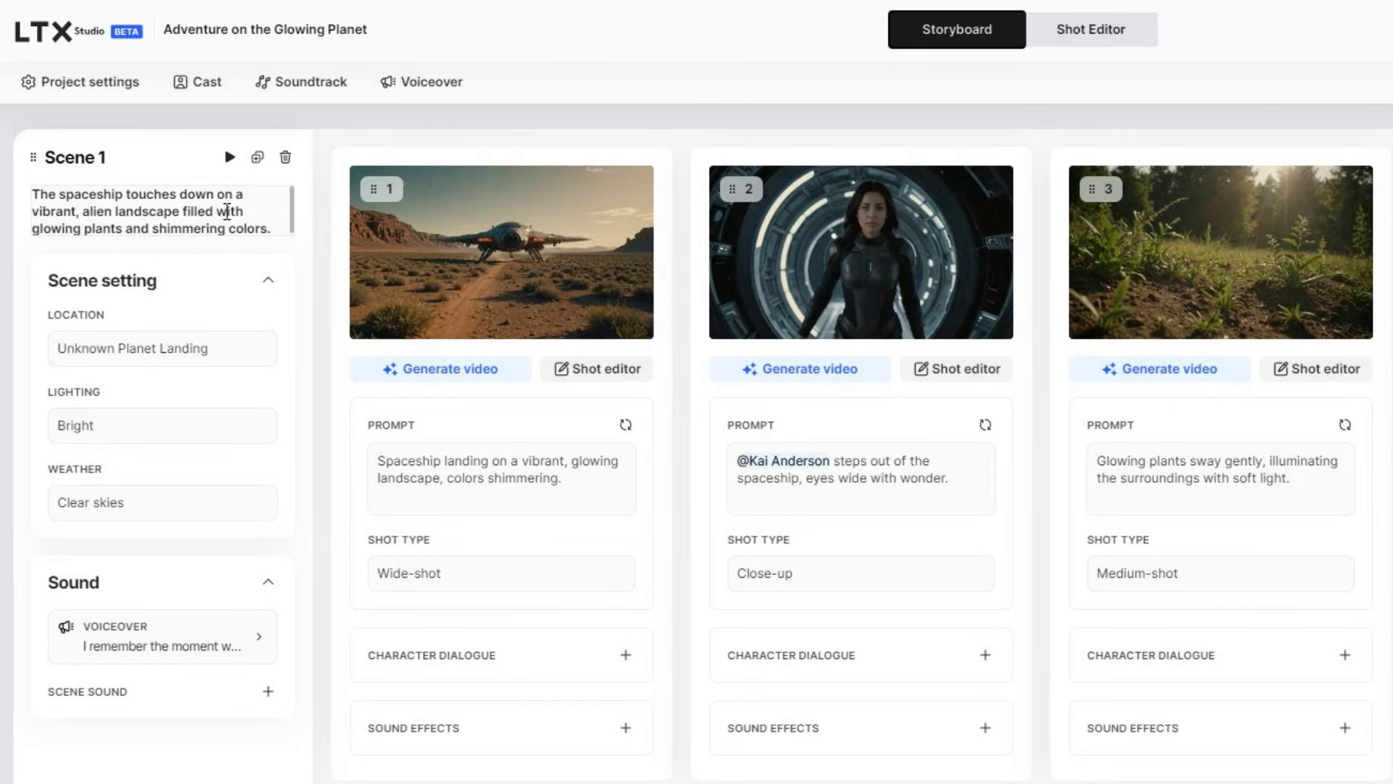
left_click(103, 236)
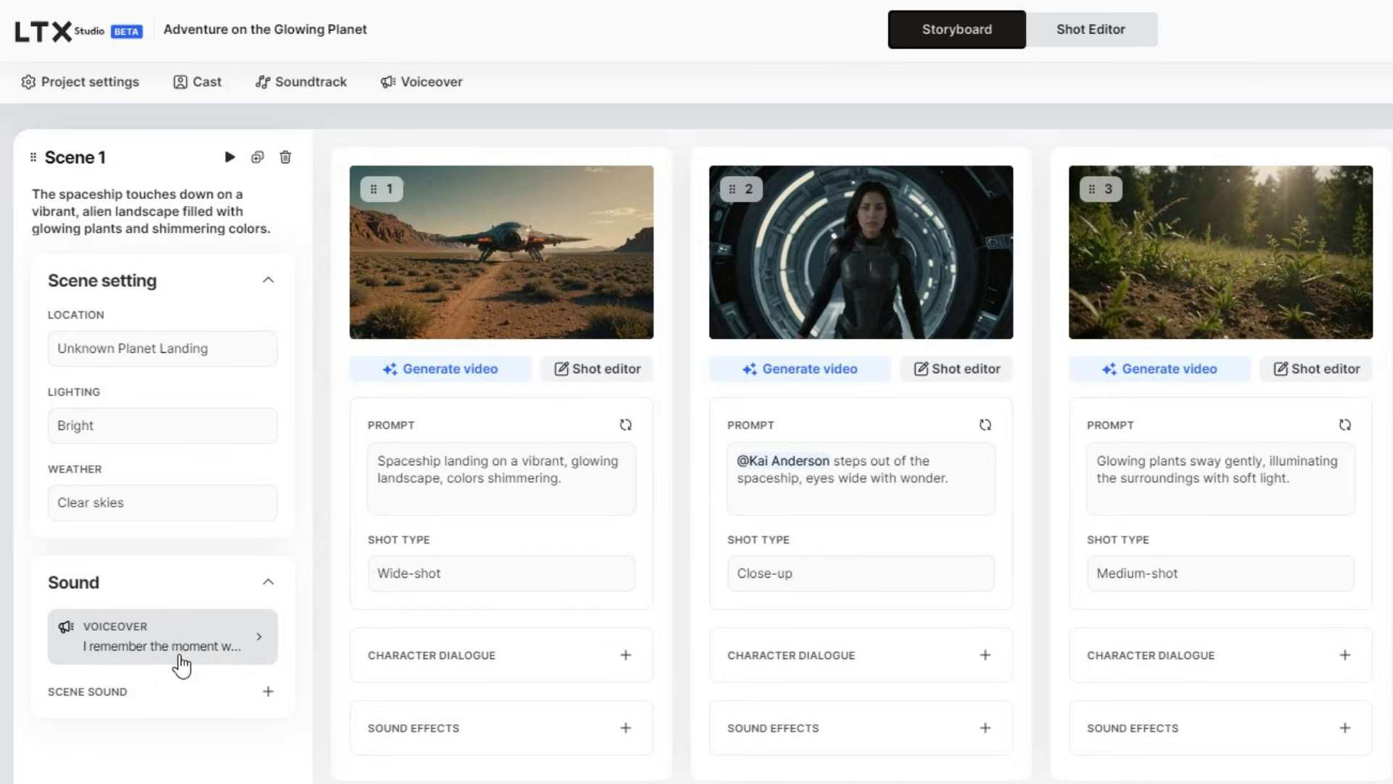
left_click(185, 657)
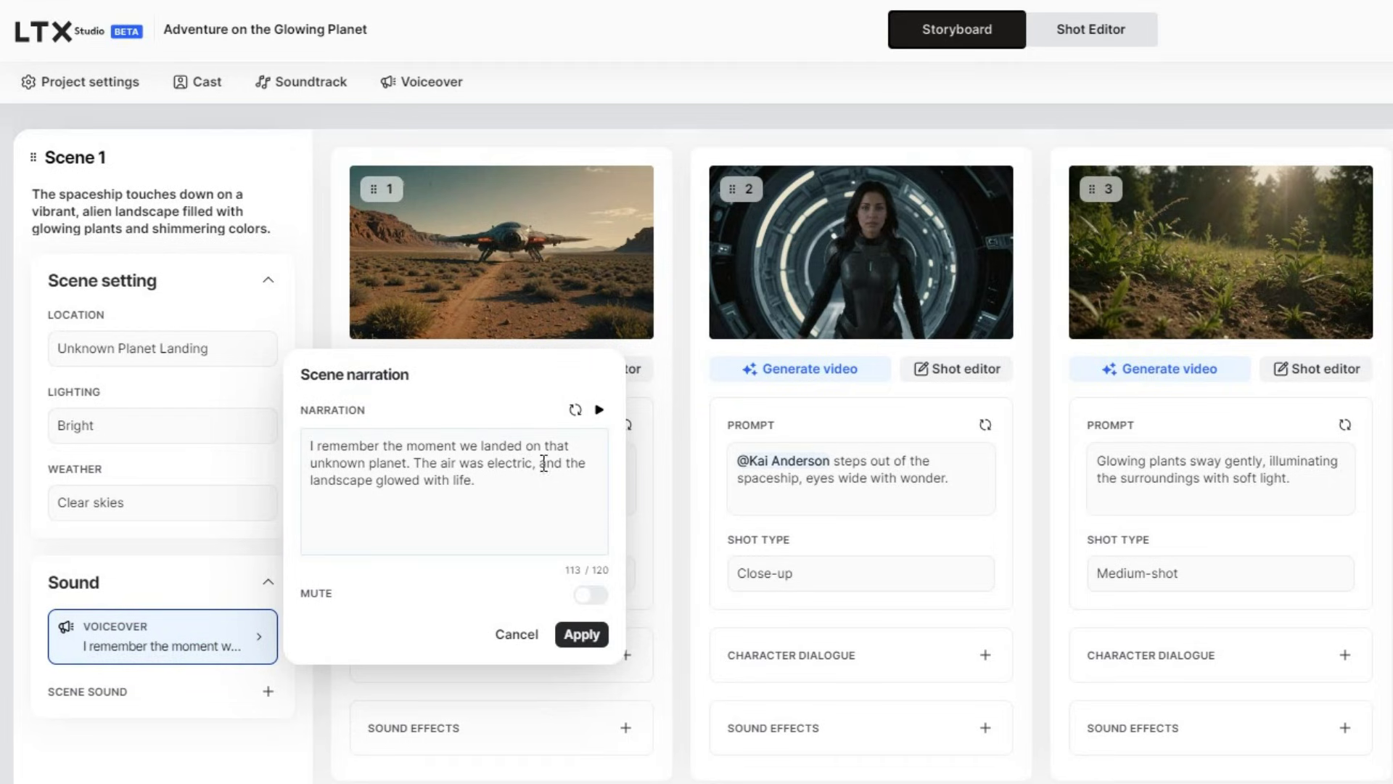
left_click(501, 635)
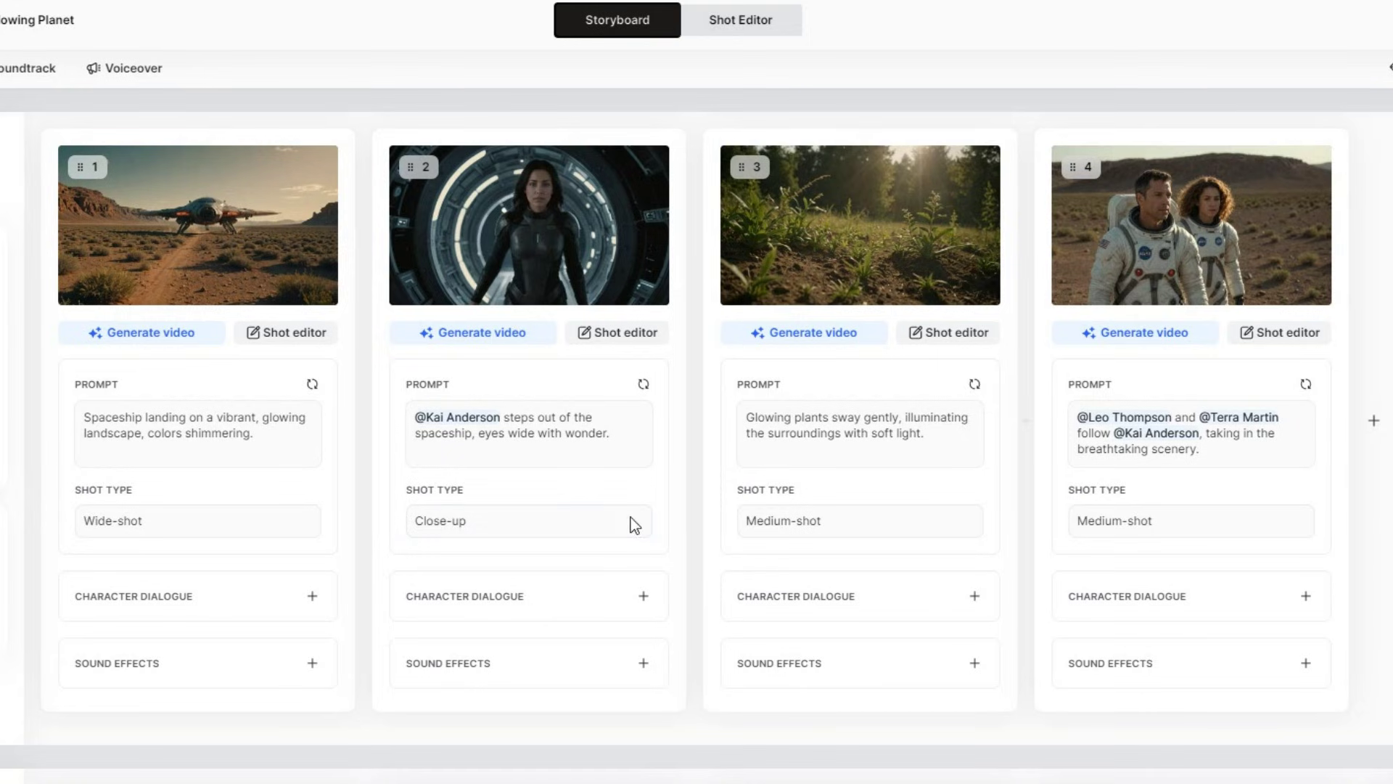
triple_click(86, 417)
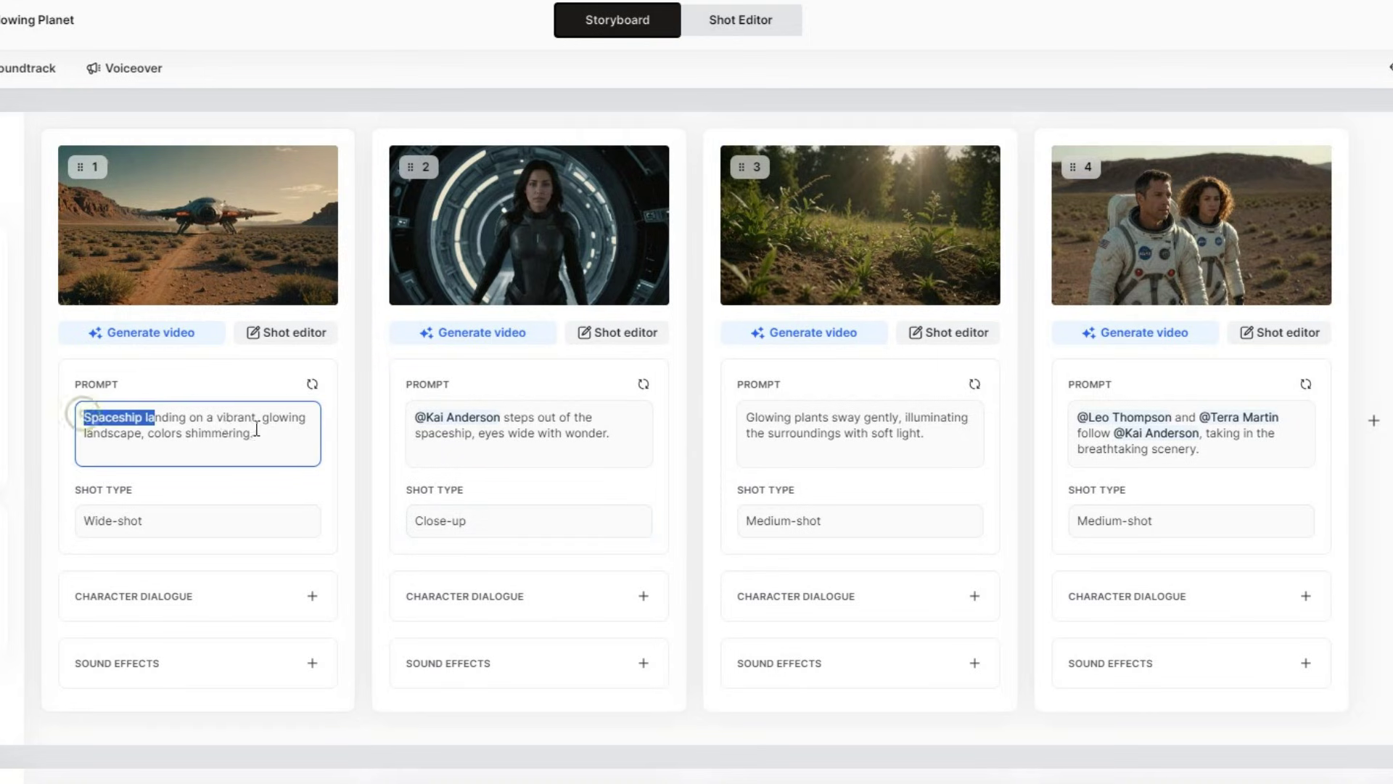
left_click(360, 466)
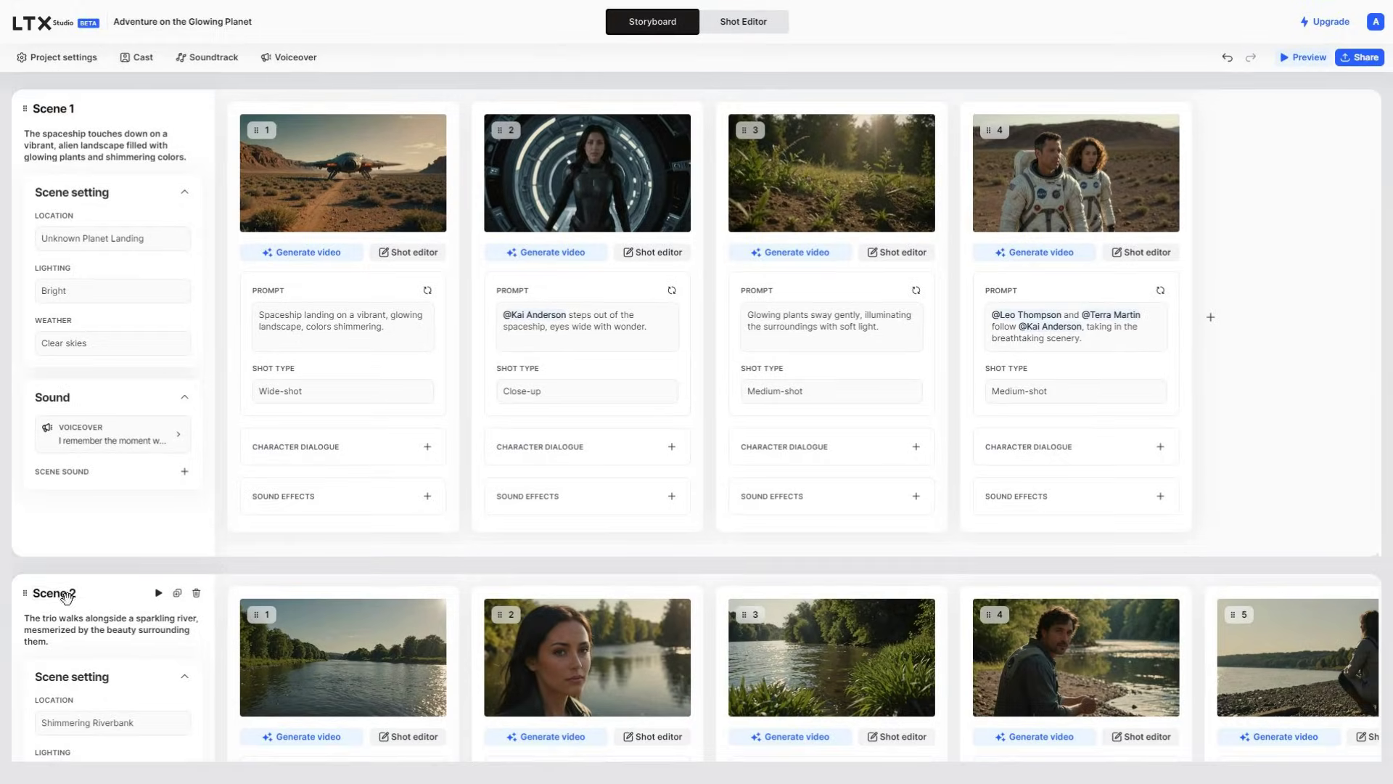
scroll(10, 615, "down", 10)
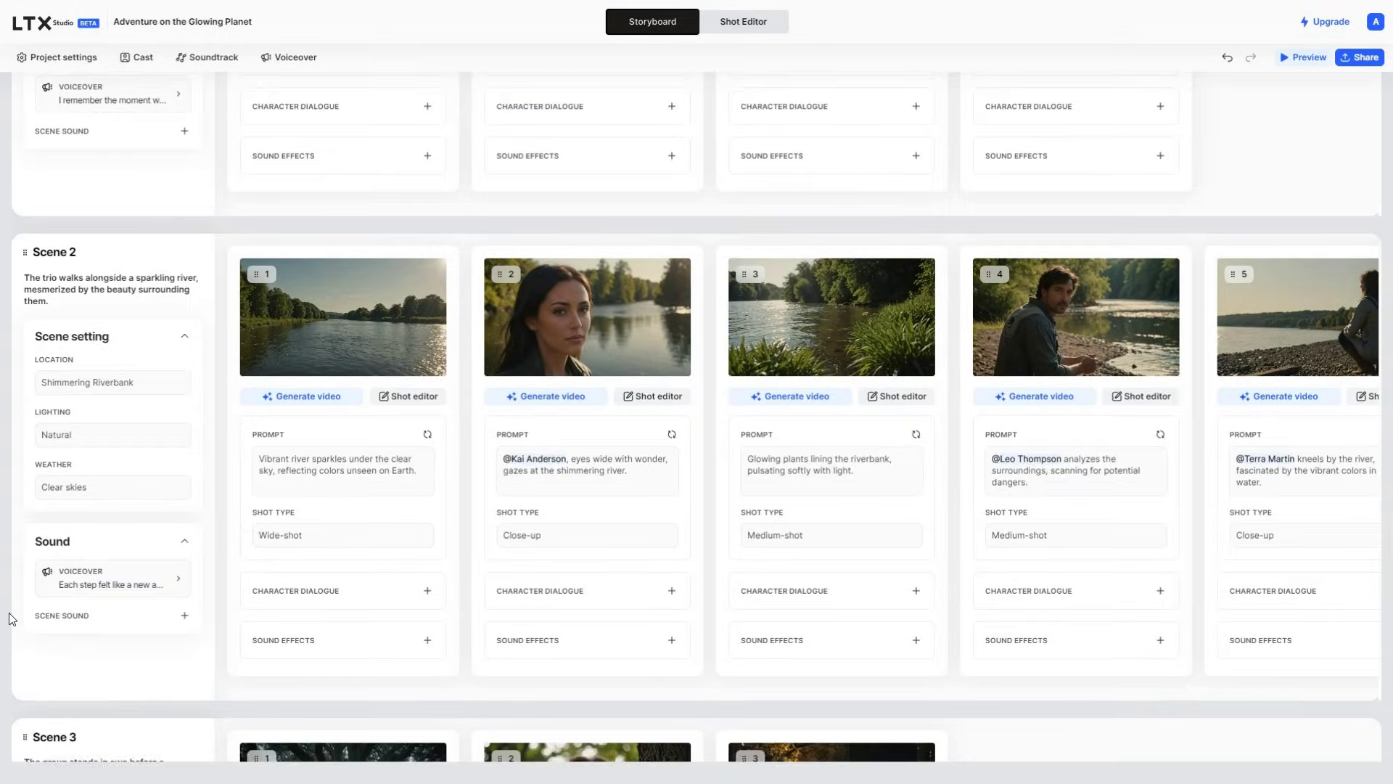
scroll(10, 619, "down", 10)
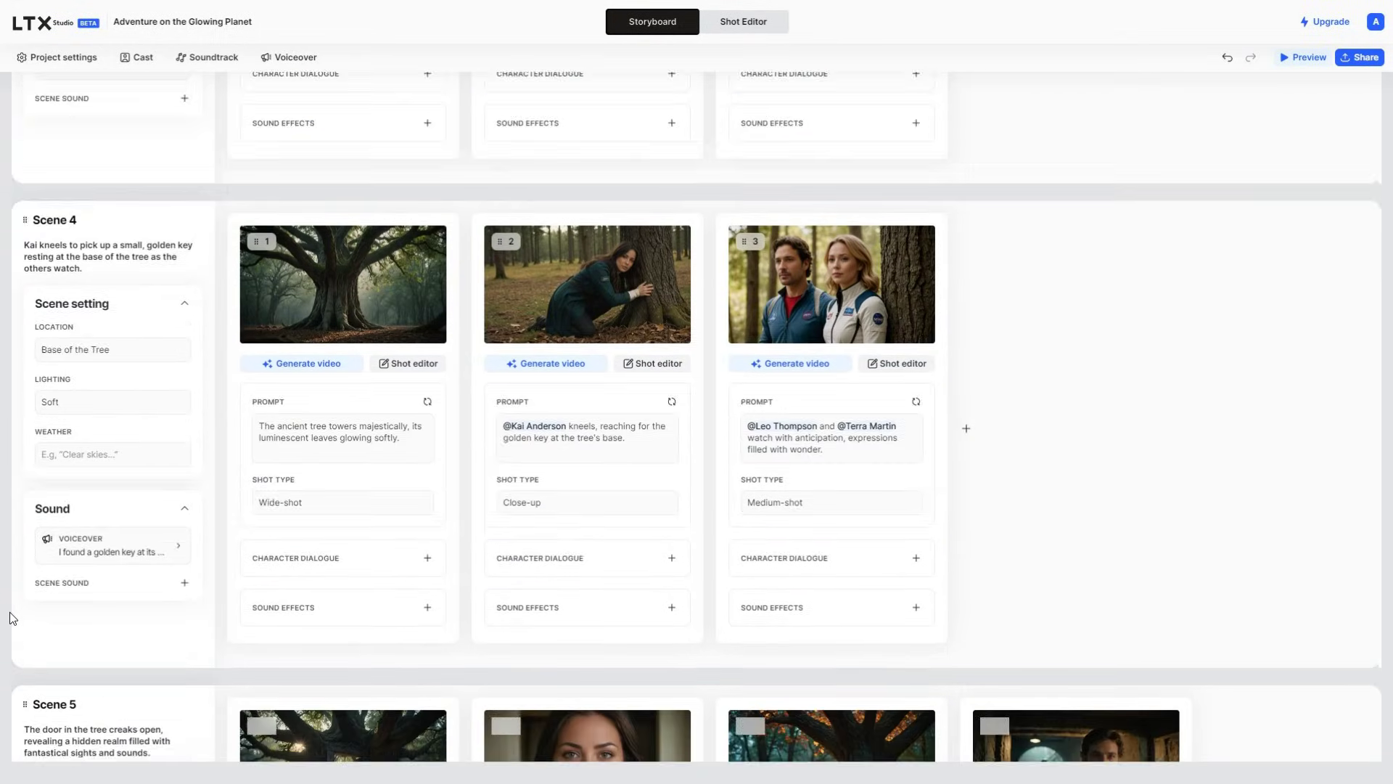
scroll(10, 618, "down", 15)
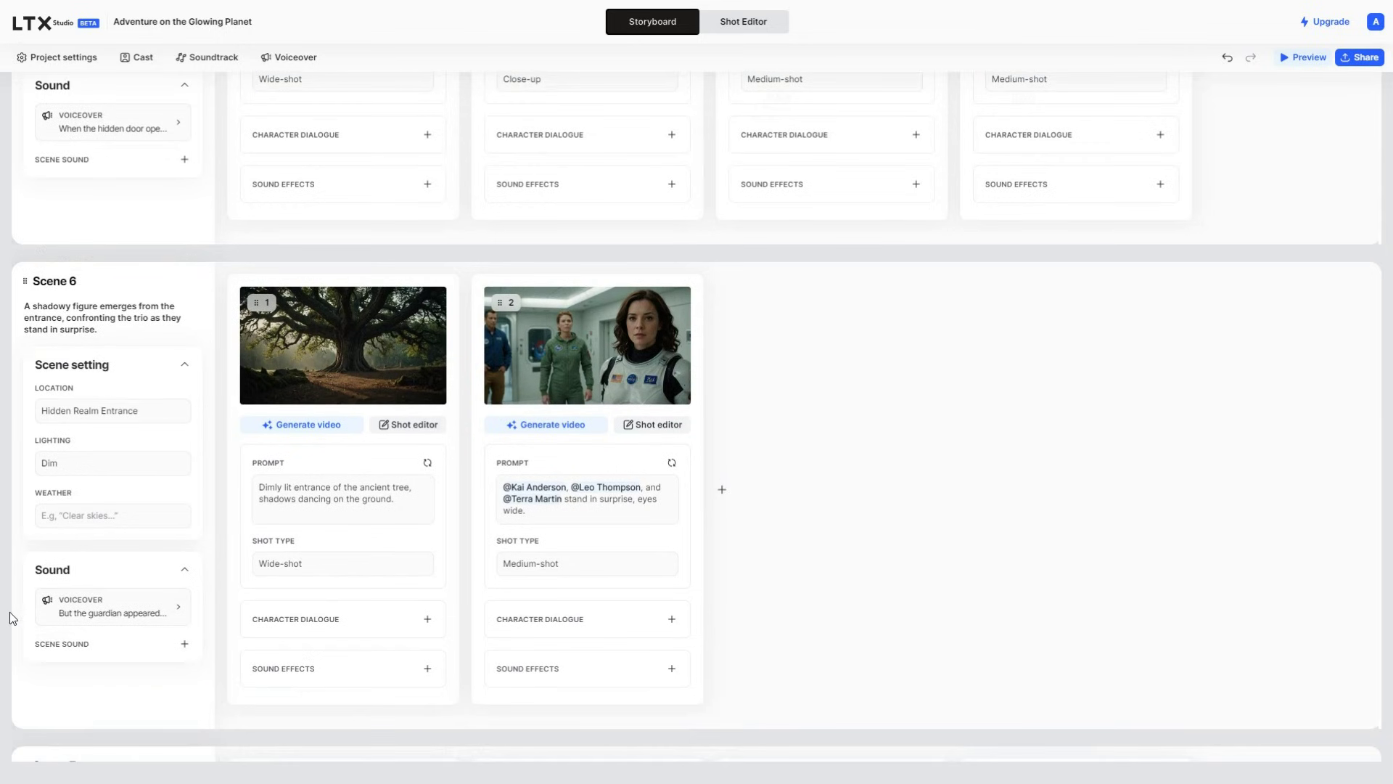
scroll(10, 615, "down", 8)
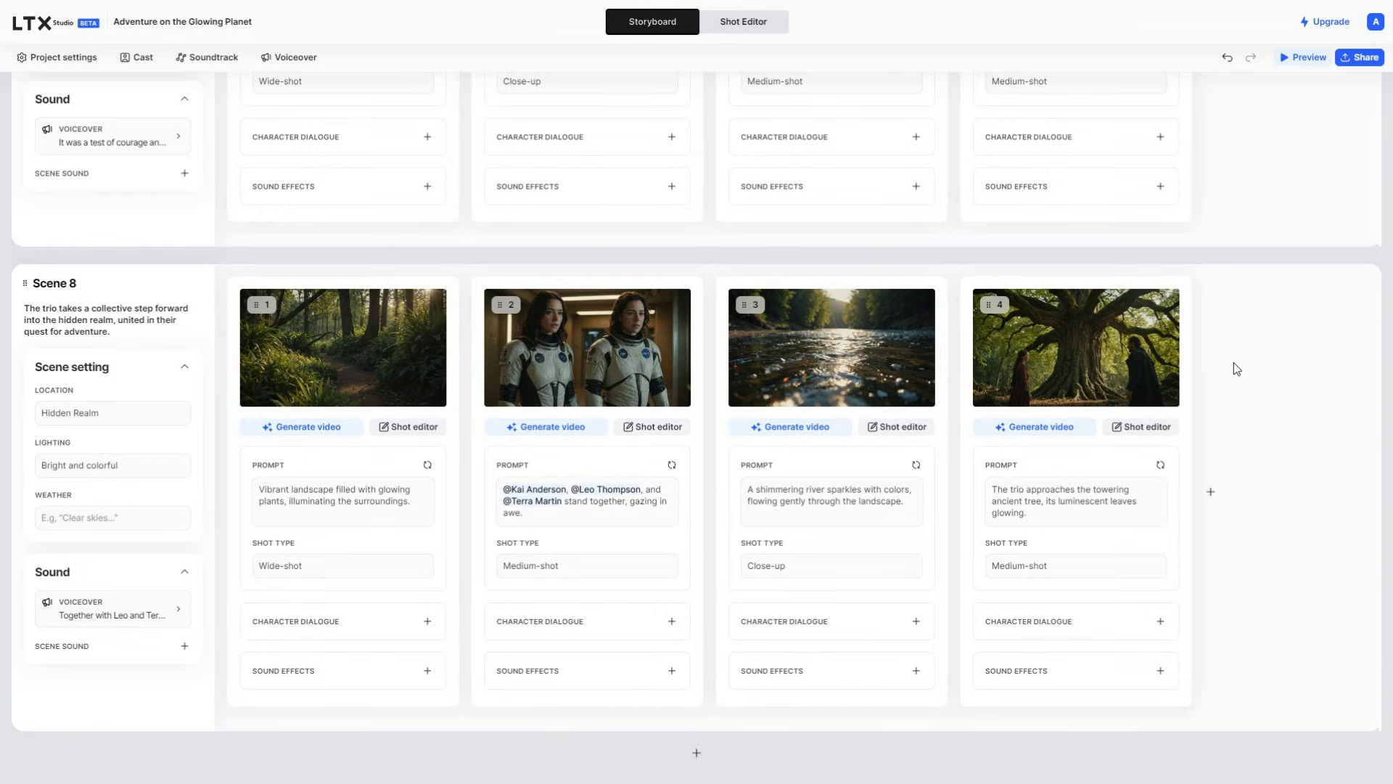
scroll(1238, 360, "up", 9)
scroll(1238, 360, "up", 6)
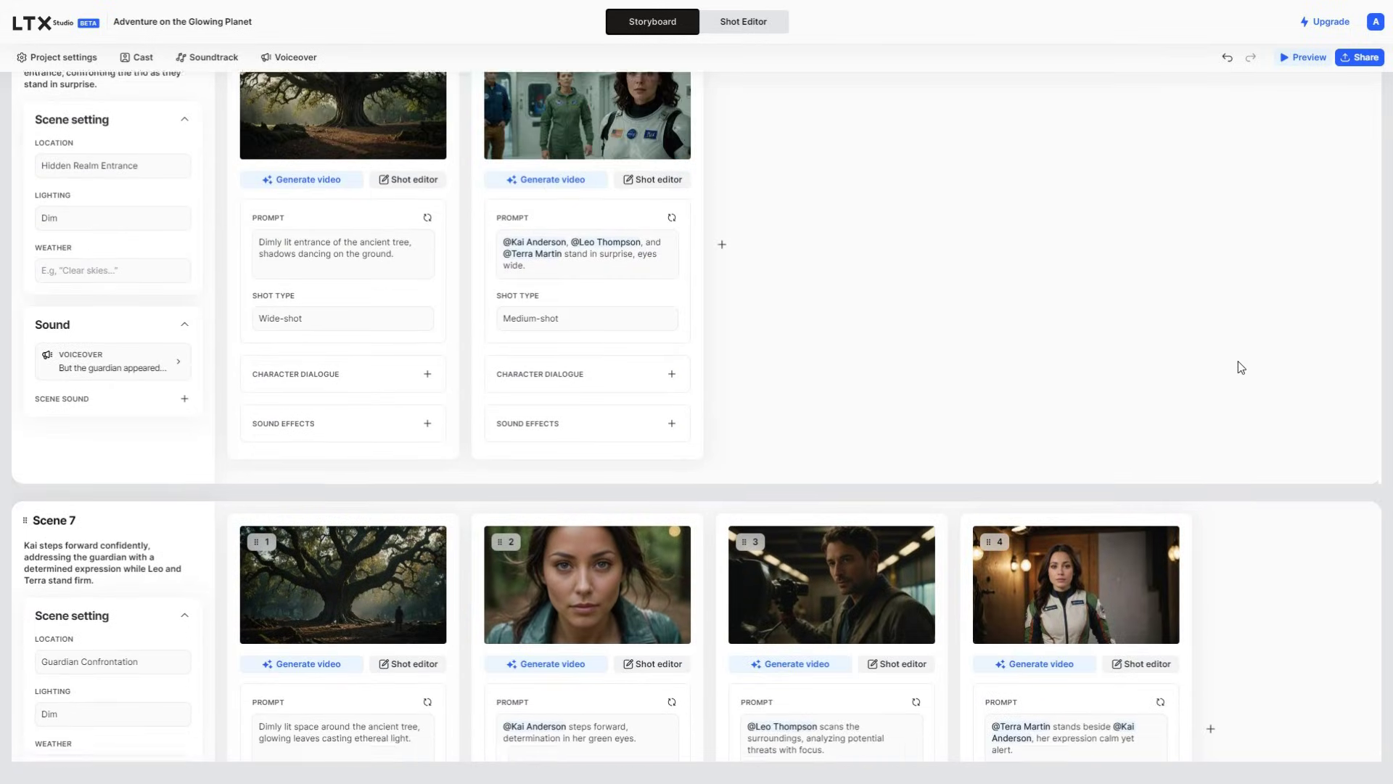
scroll(1238, 367, "up", 2)
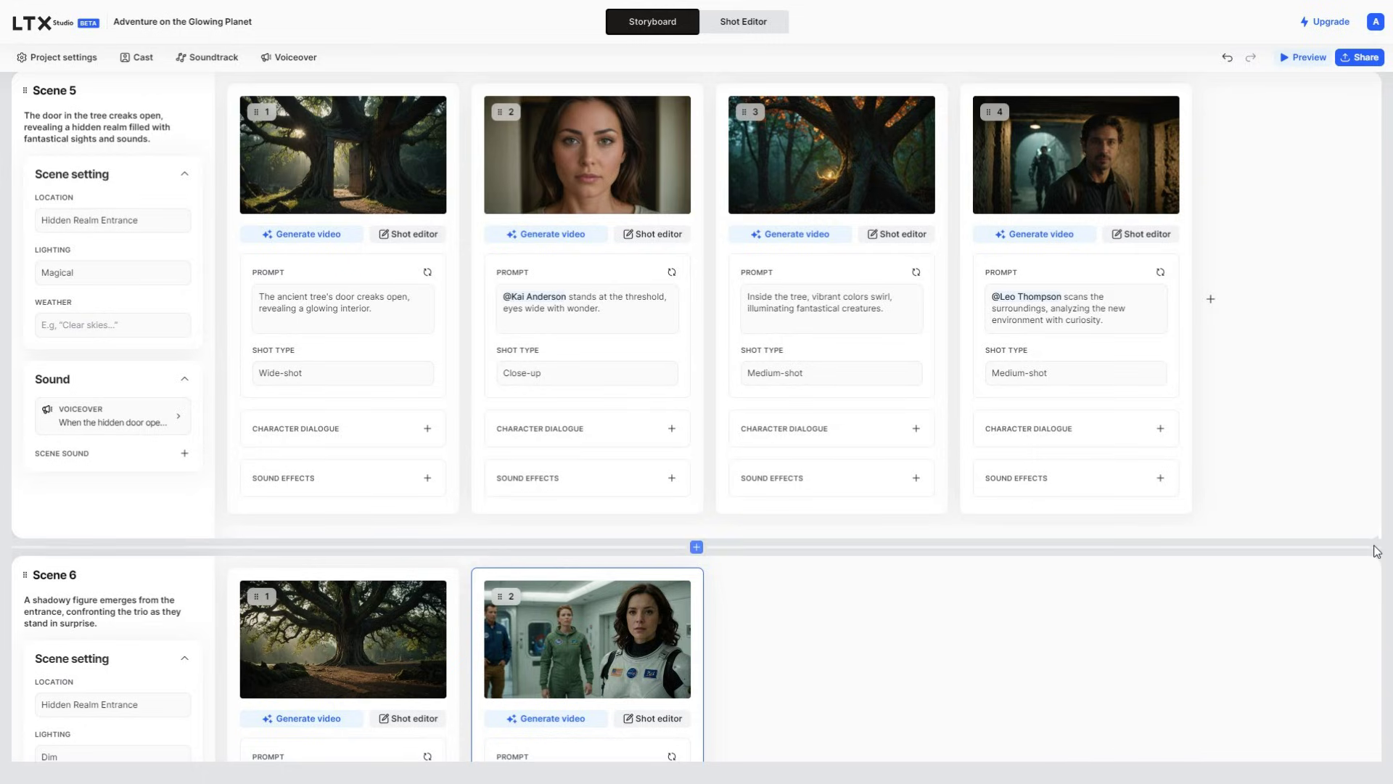
scroll(1379, 549, "up", 8)
scroll(1379, 549, "up", 6)
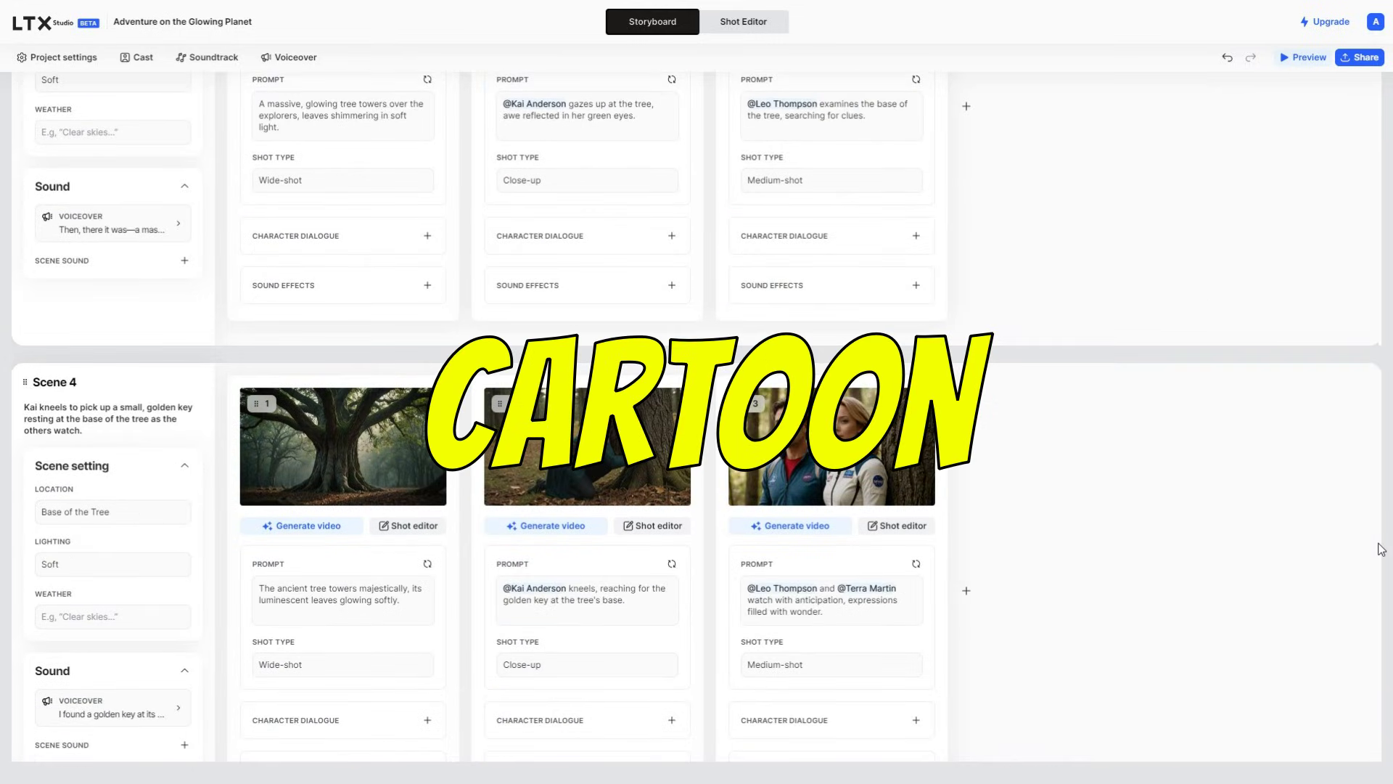
scroll(1380, 549, "up", 7)
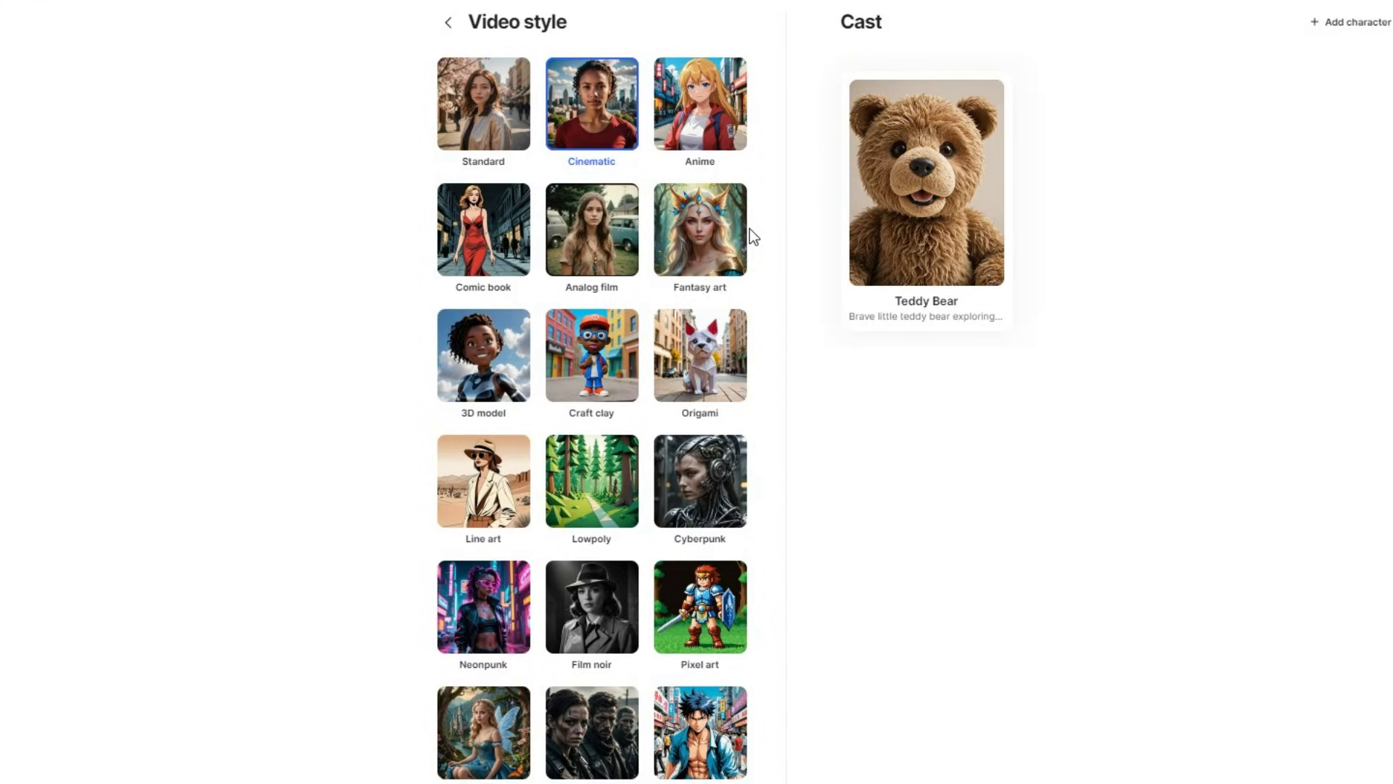
scroll(752, 298, "down", 15)
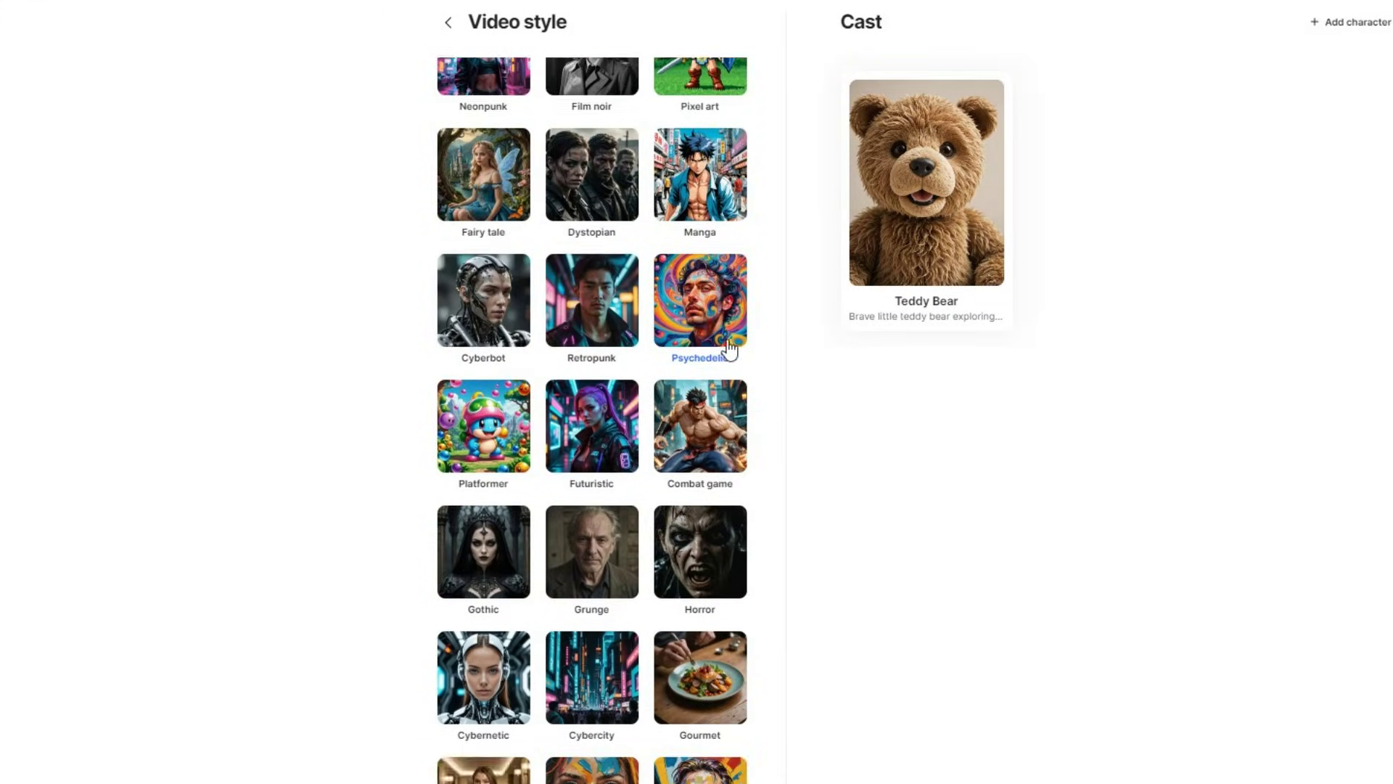
scroll(729, 348, "down", 8)
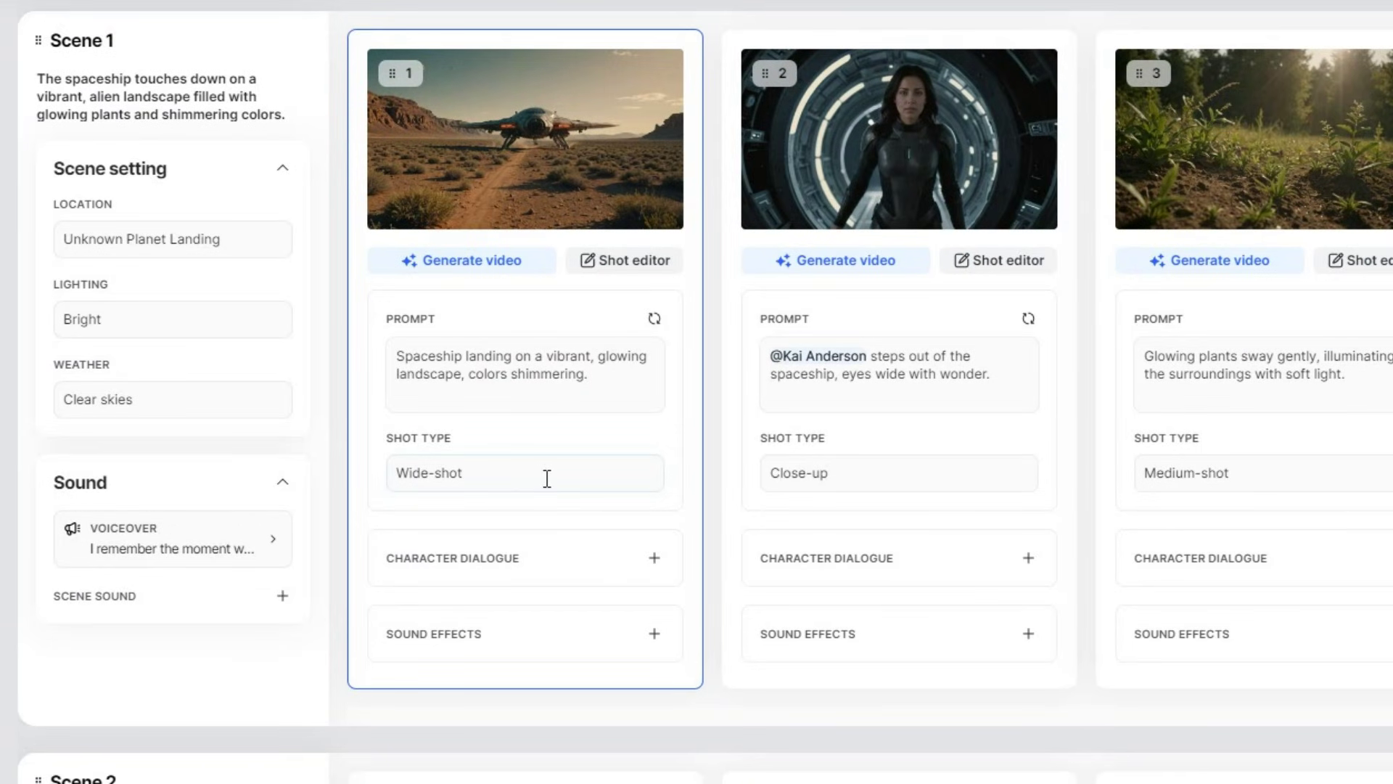
Pick 'From below' as shot 1's Shot Type, re-rendering the spaceship from a low angle
left_click(547, 478)
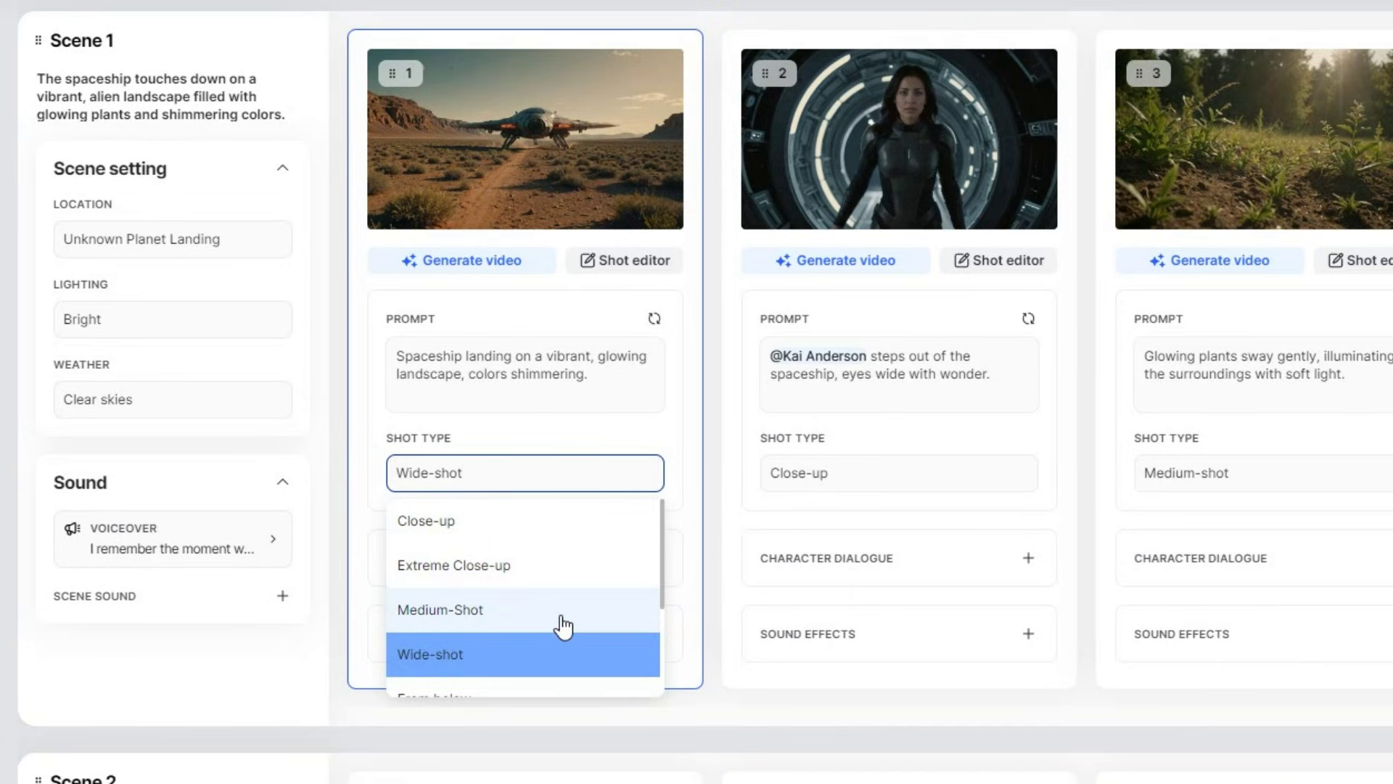
scroll(563, 626, "down", 1)
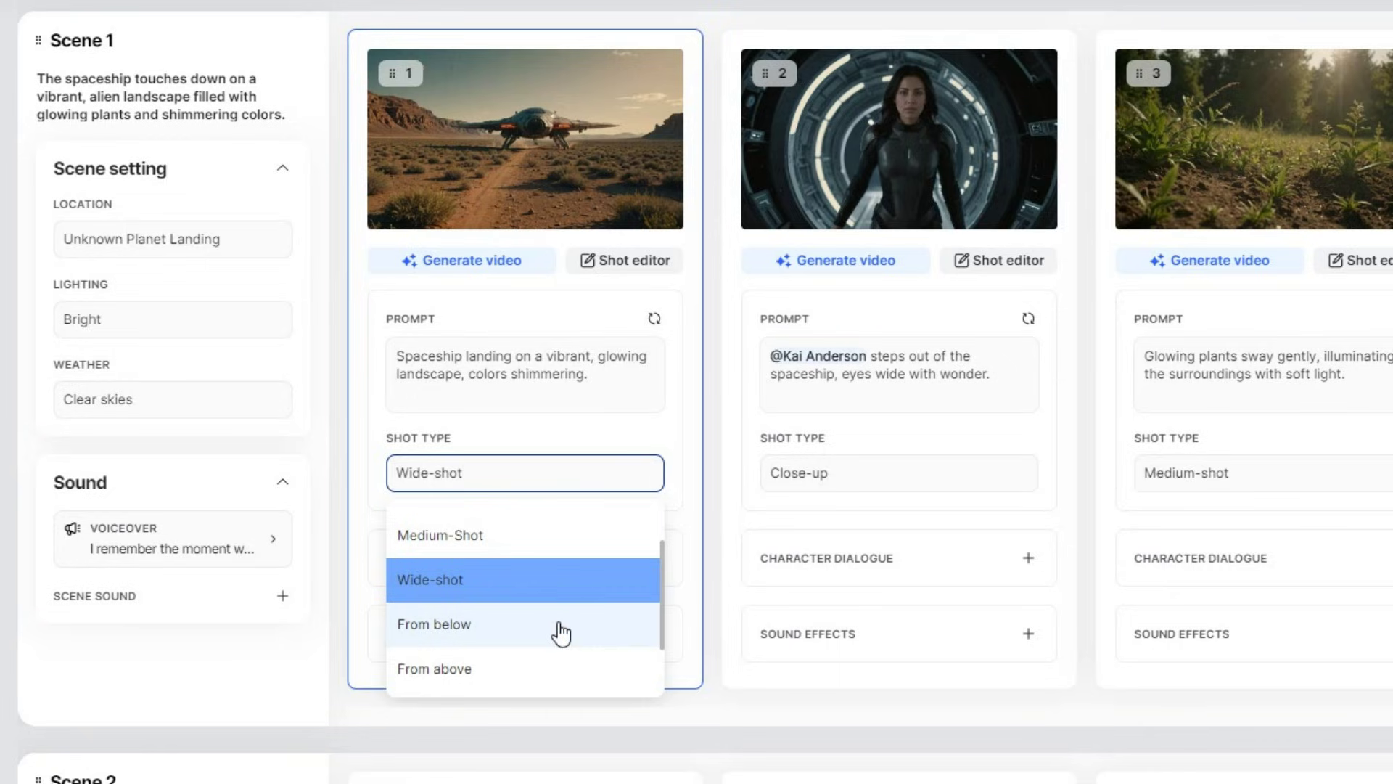
scroll(562, 622, "down", 1)
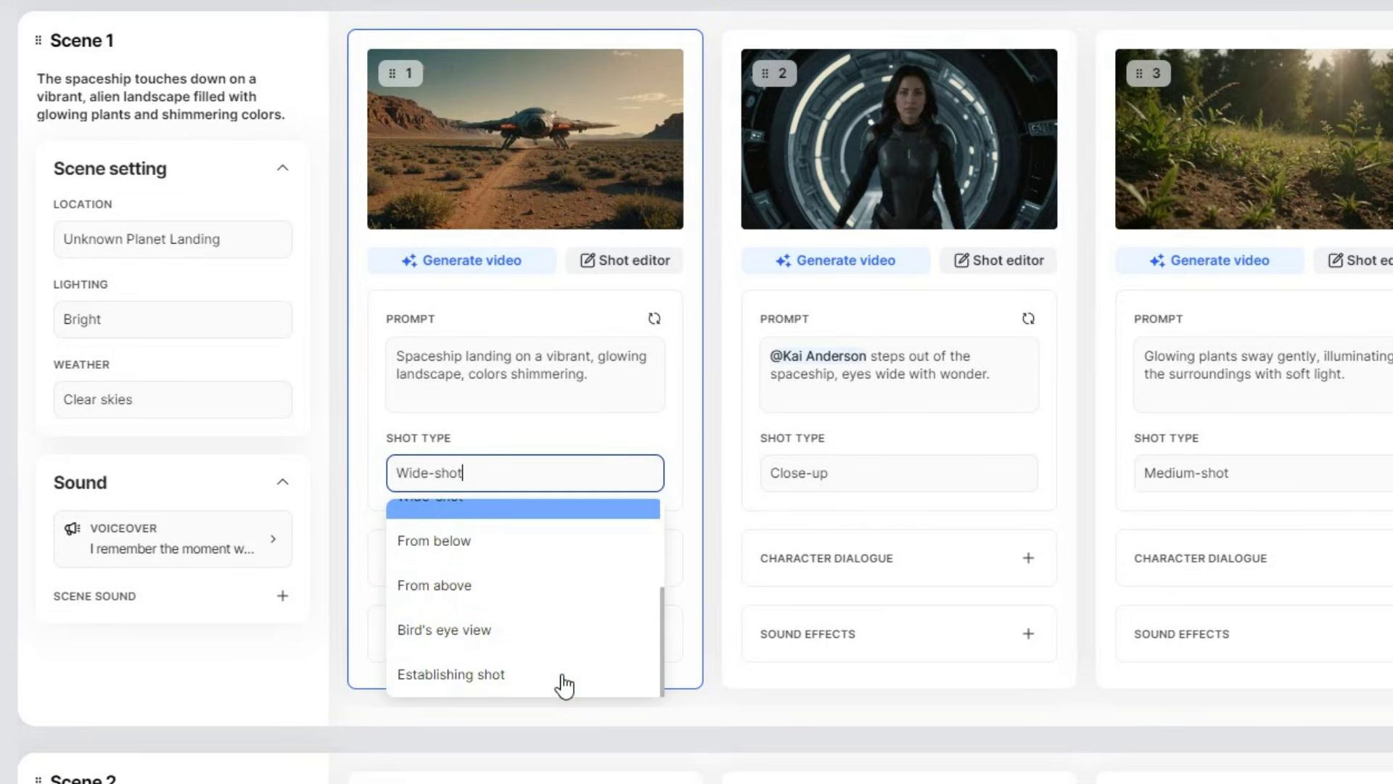
scroll(565, 686, "up", 1)
scroll(563, 685, "down", 1)
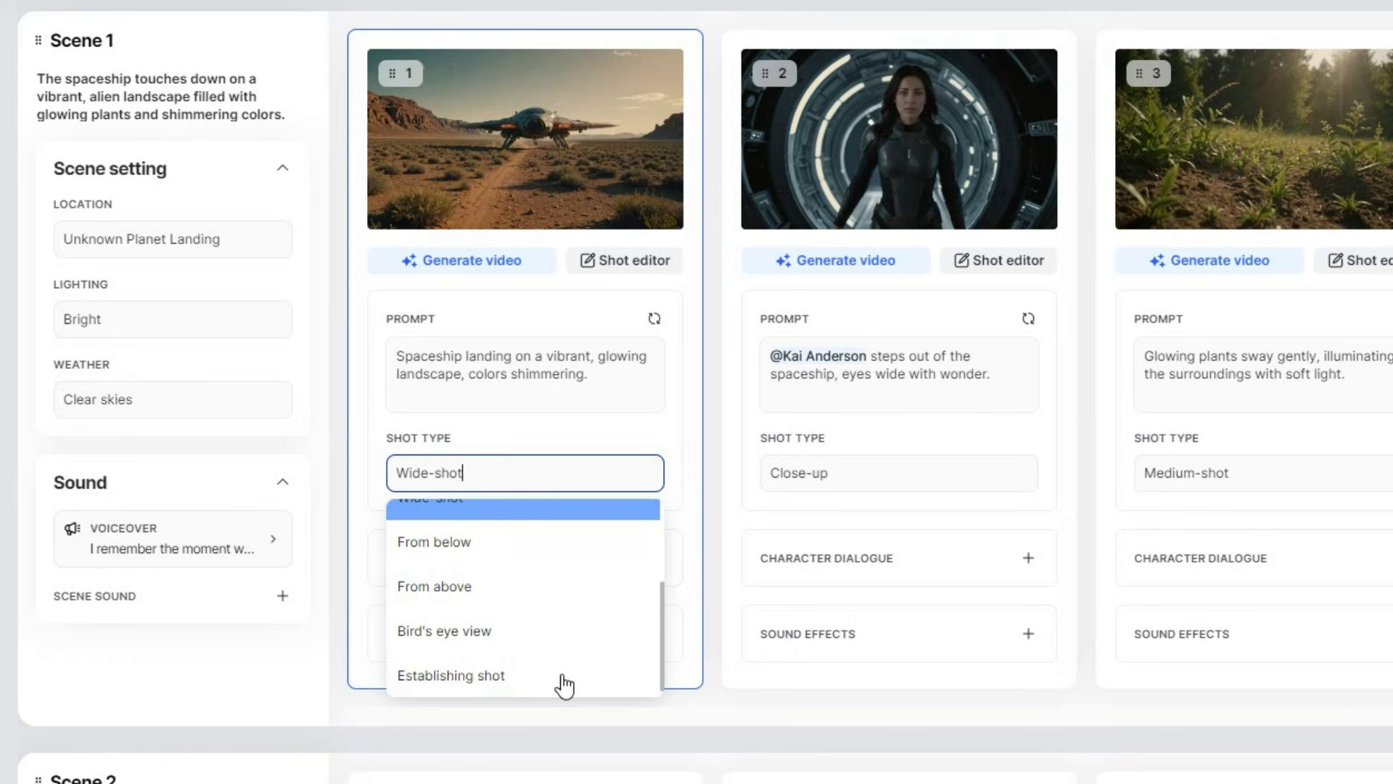
left_click(523, 556)
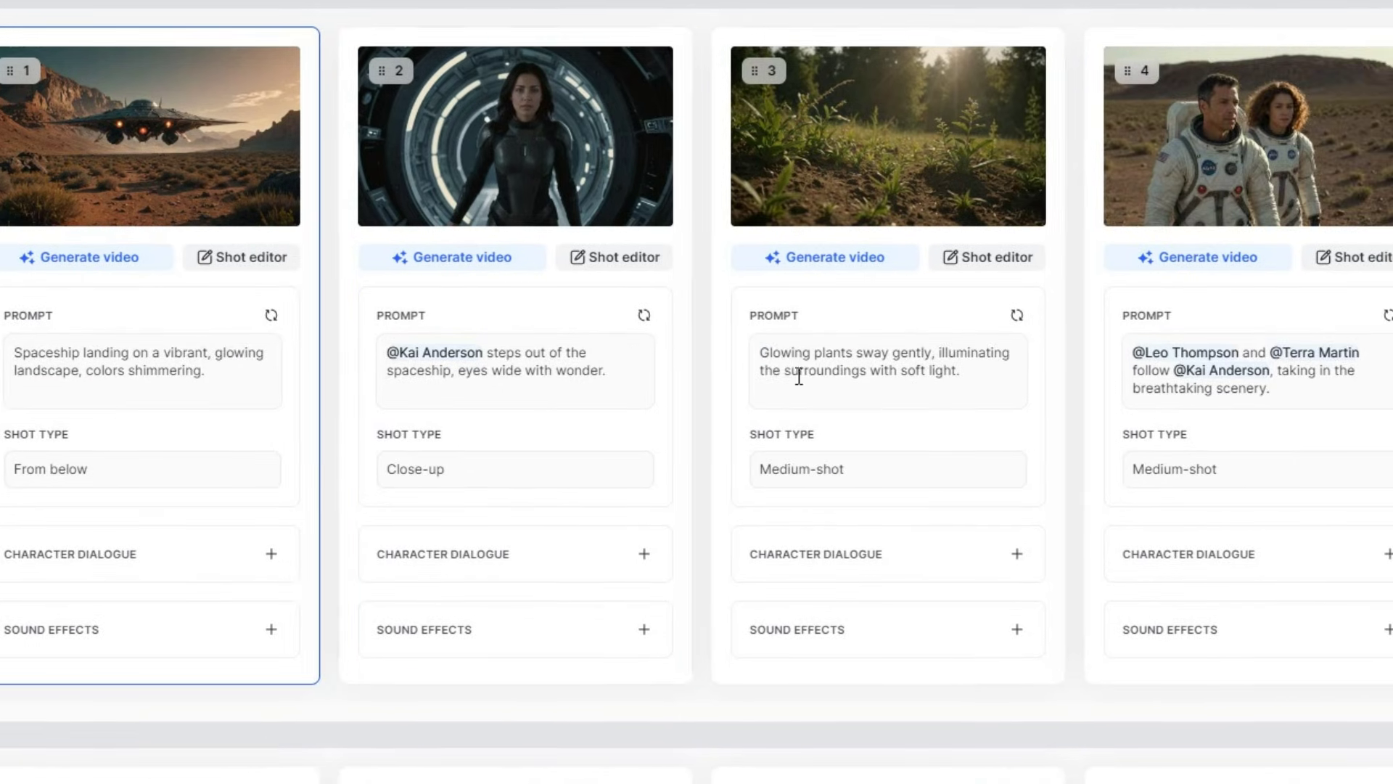
left_click(977, 376)
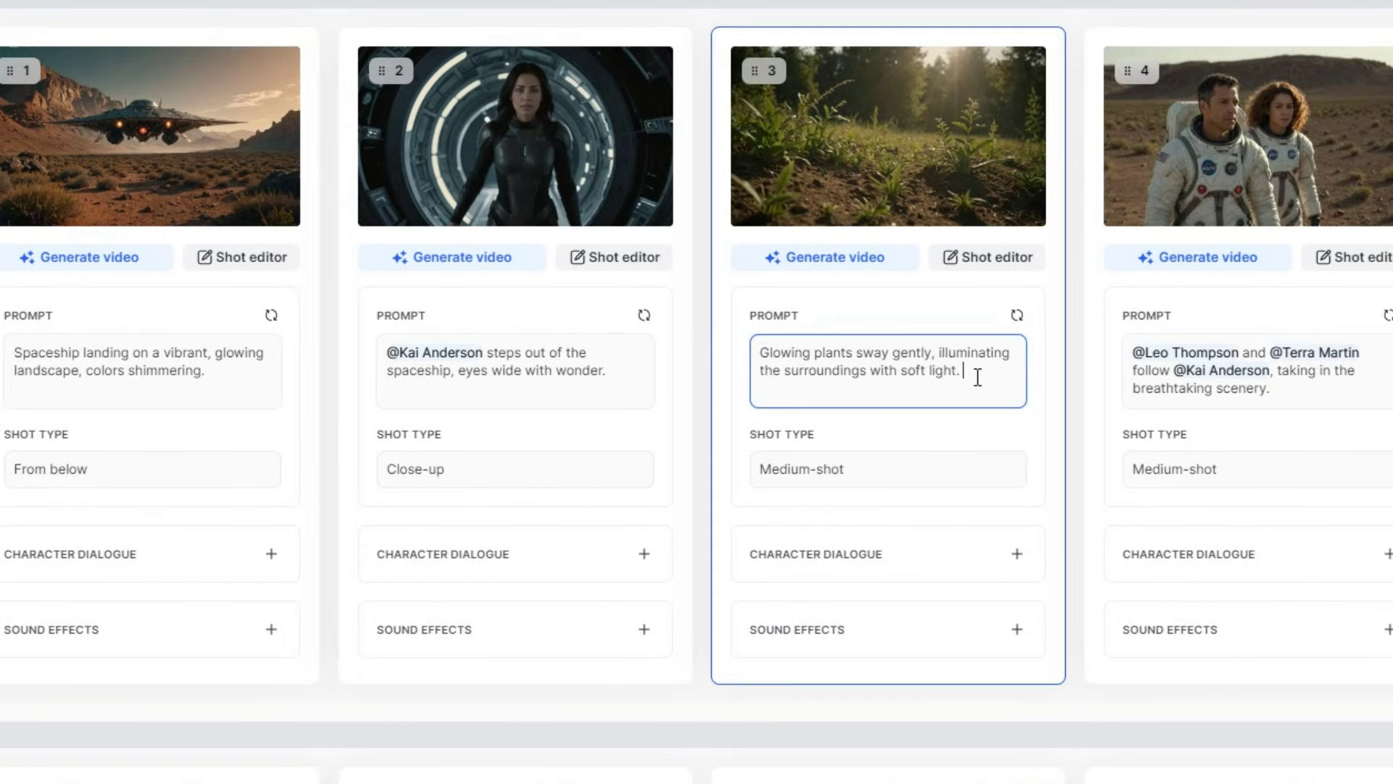
type("@")
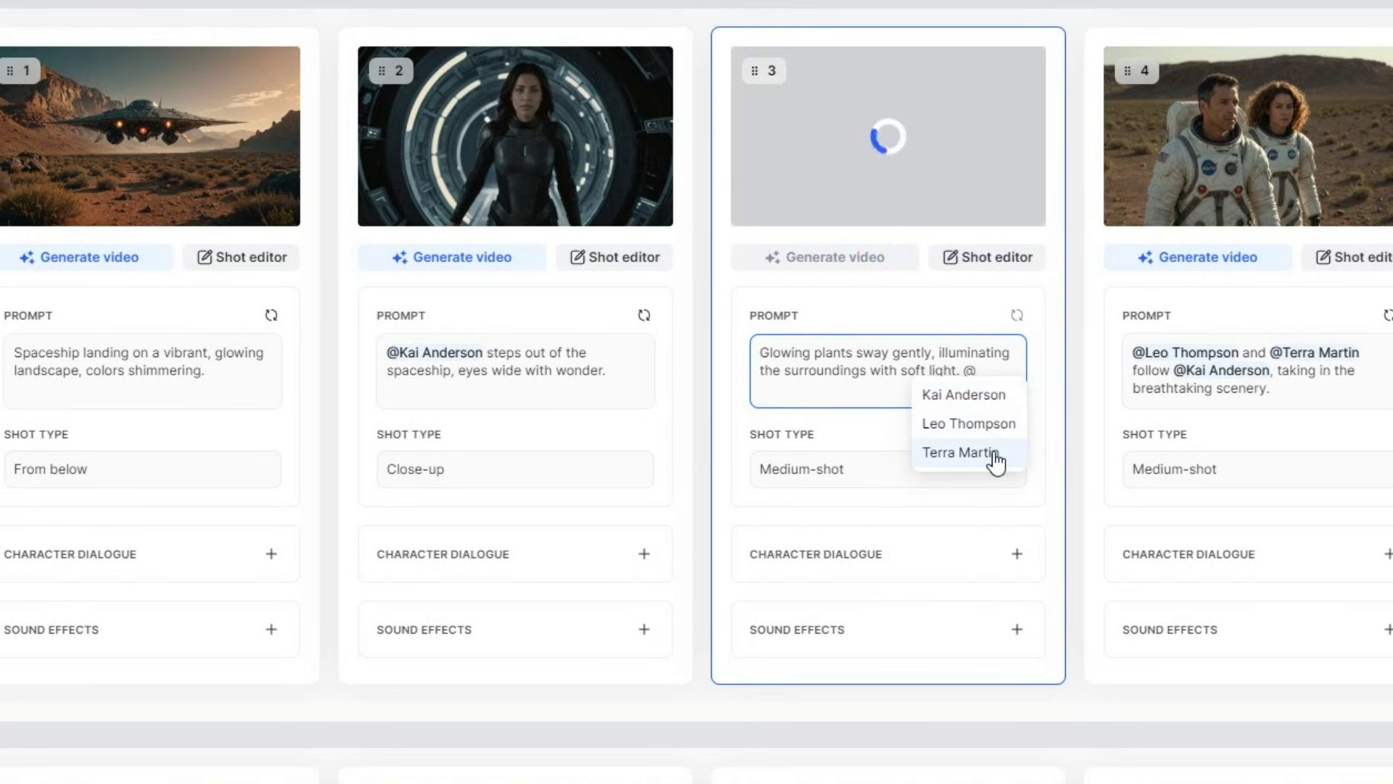
left_click(999, 435)
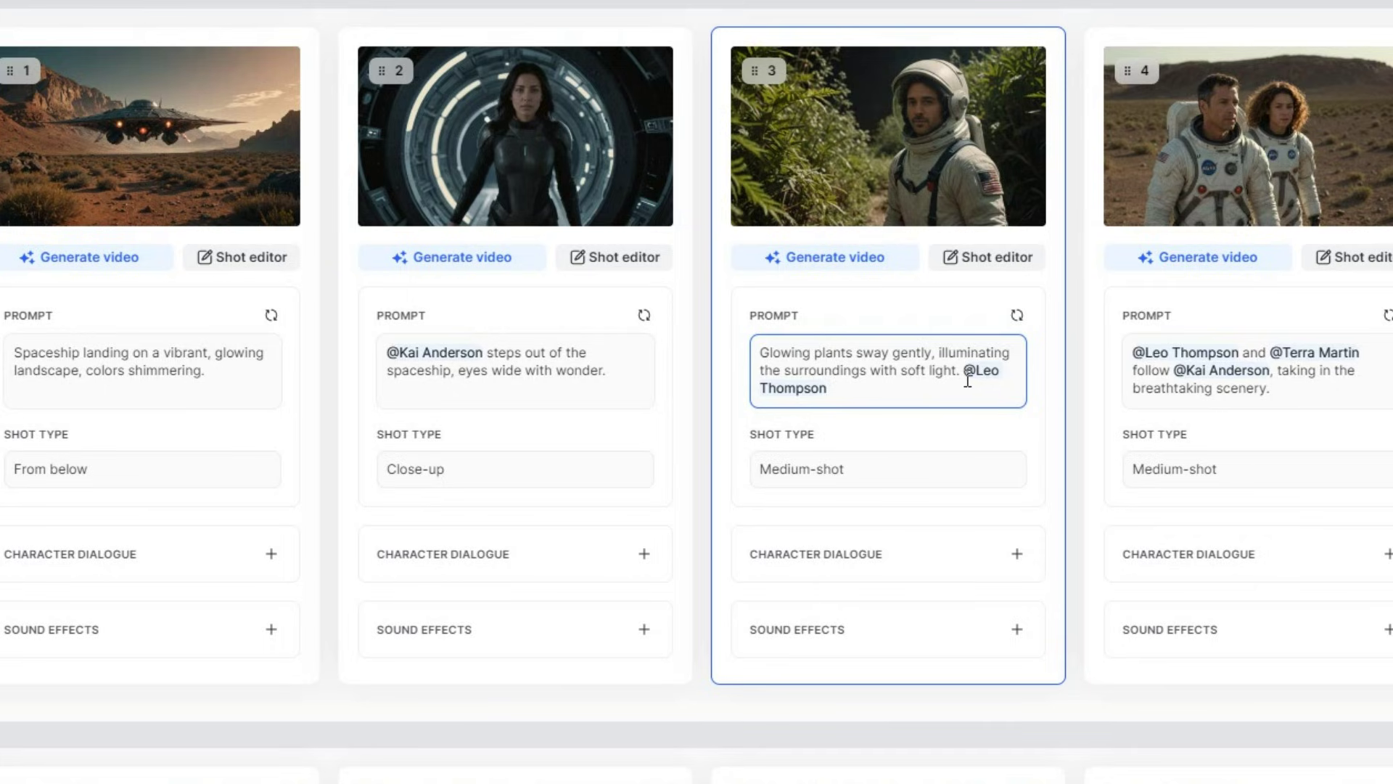
key("shift+End")
key("BackSpace")
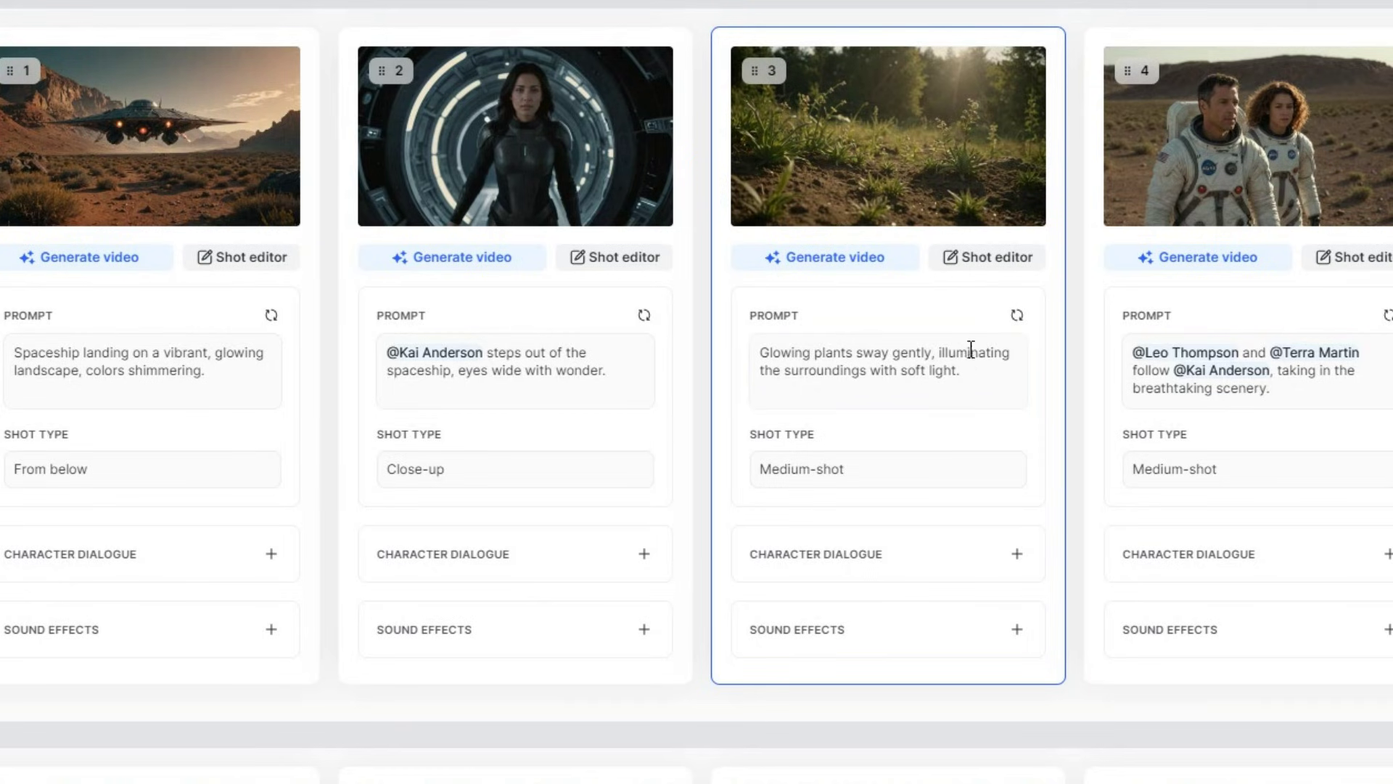
Add 'bioluminescence' to shot 3's plants prompt, regenerate the frame, and expand Scene Override
left_click(1002, 265)
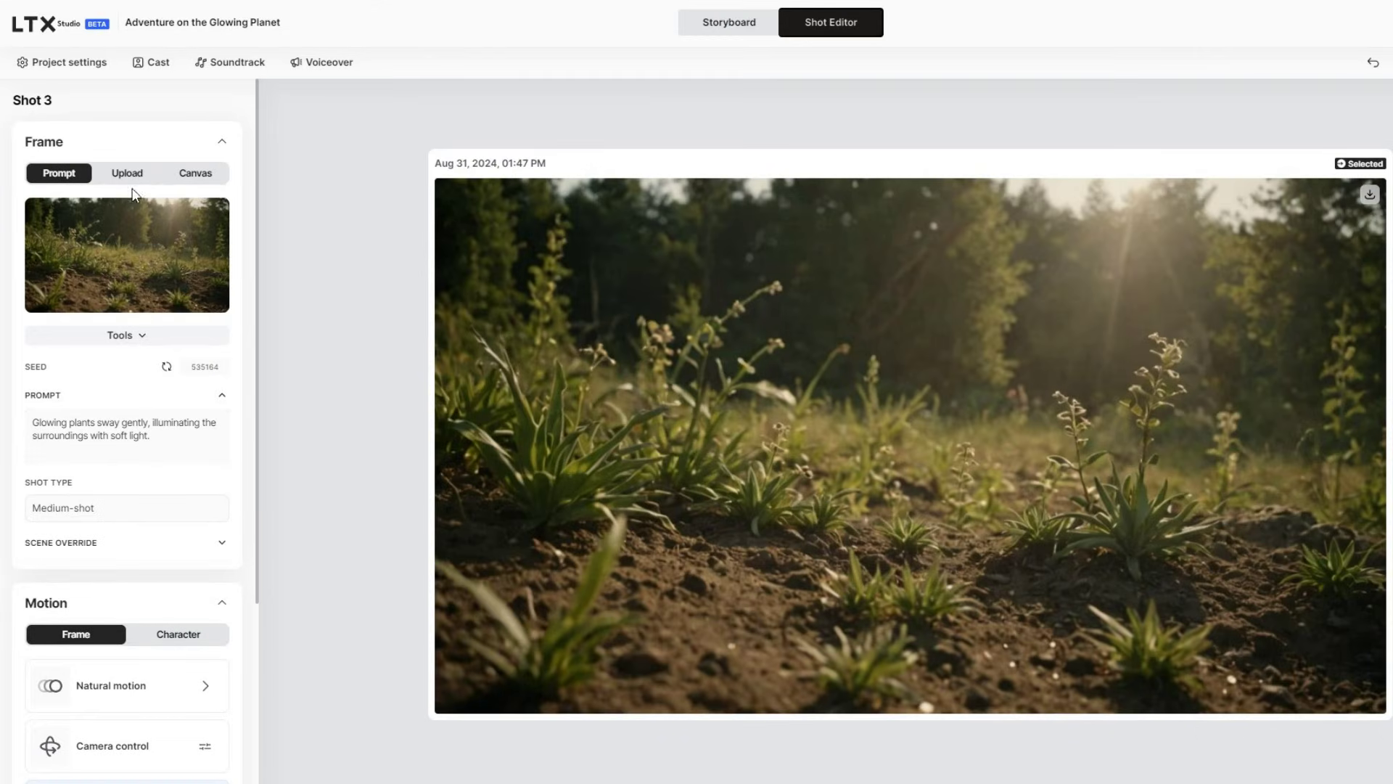
left_click(134, 181)
left_click(64, 177)
left_click(69, 421)
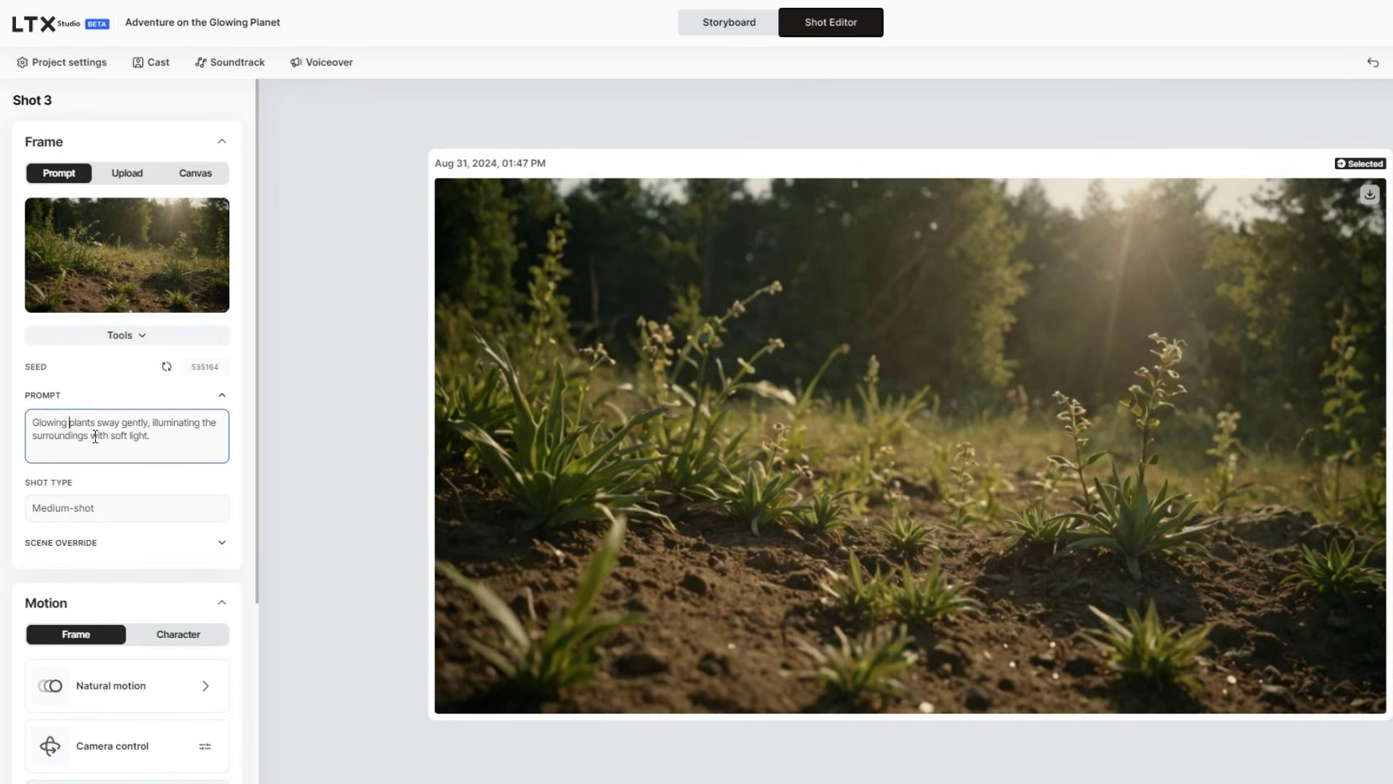
type("bioluminescence plants sway")
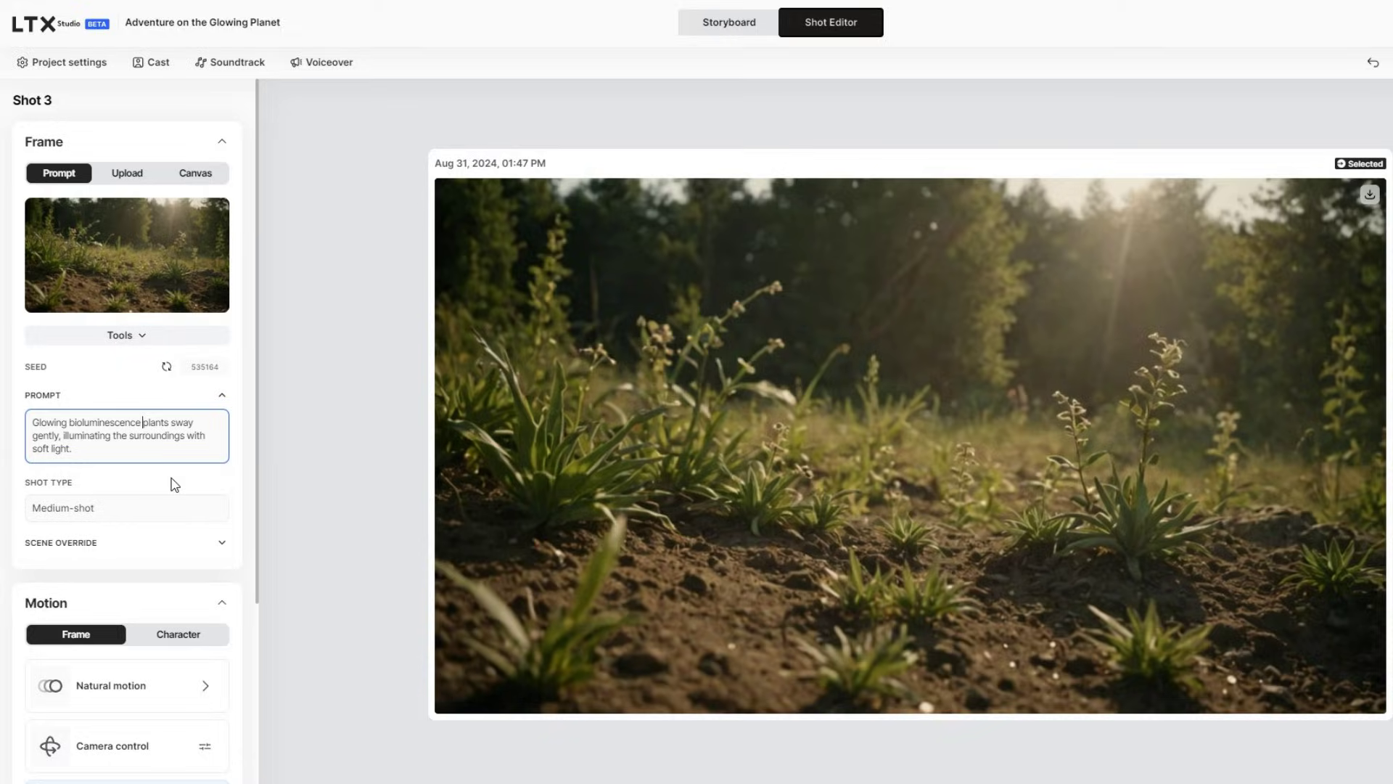
key("Return")
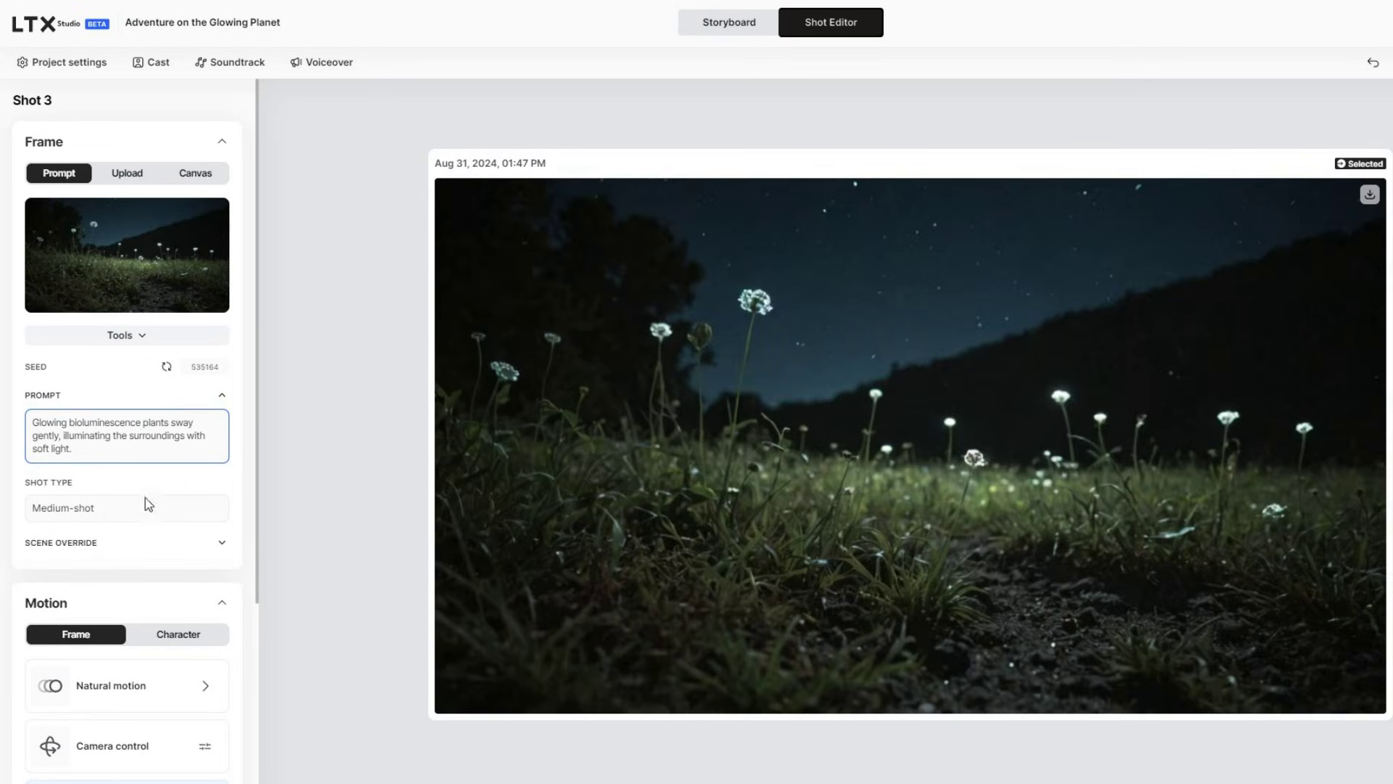
scroll(94, 513, "down", 1)
left_click(220, 487)
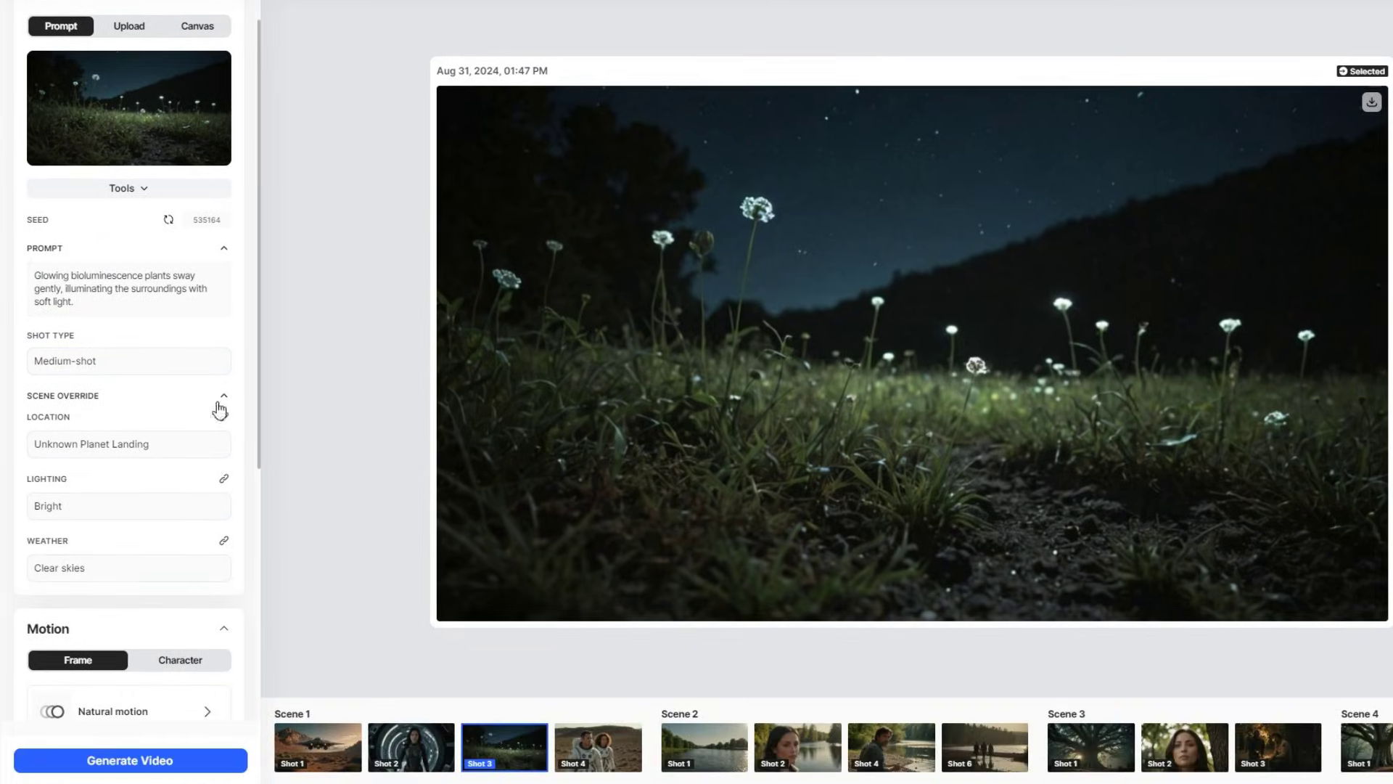
Browse the Natural motion presets for the glowing-plants shot, then close the list
left_click(223, 396)
scroll(214, 448, "down", 2)
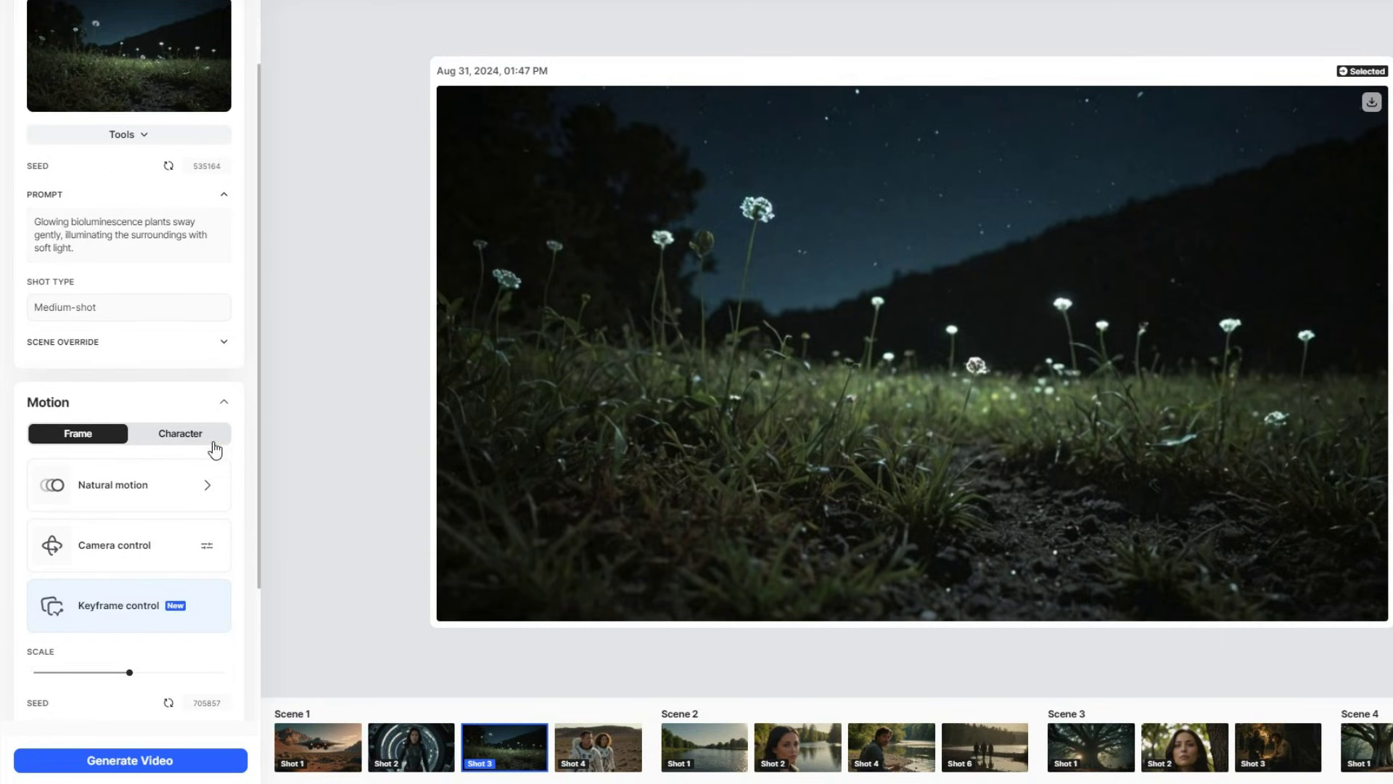
left_click(210, 432)
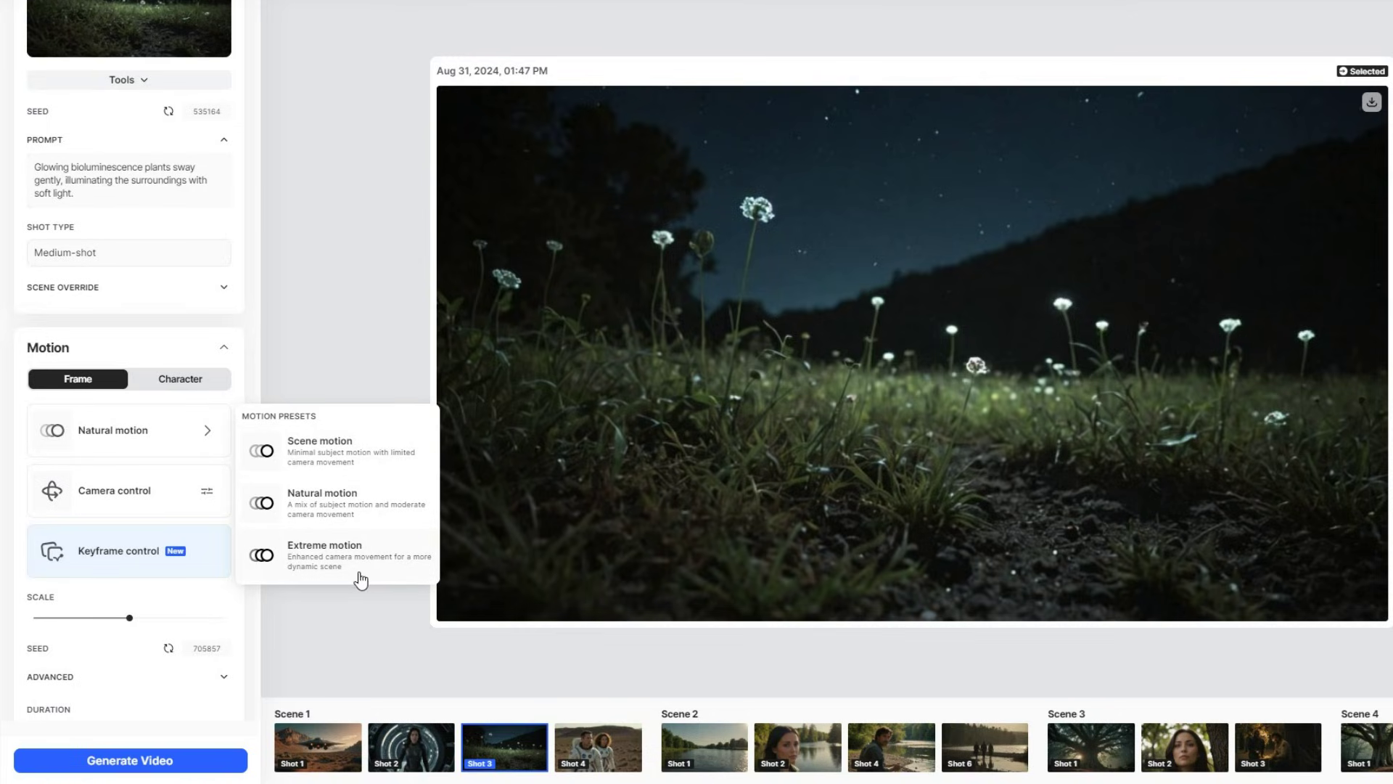
left_click(305, 375)
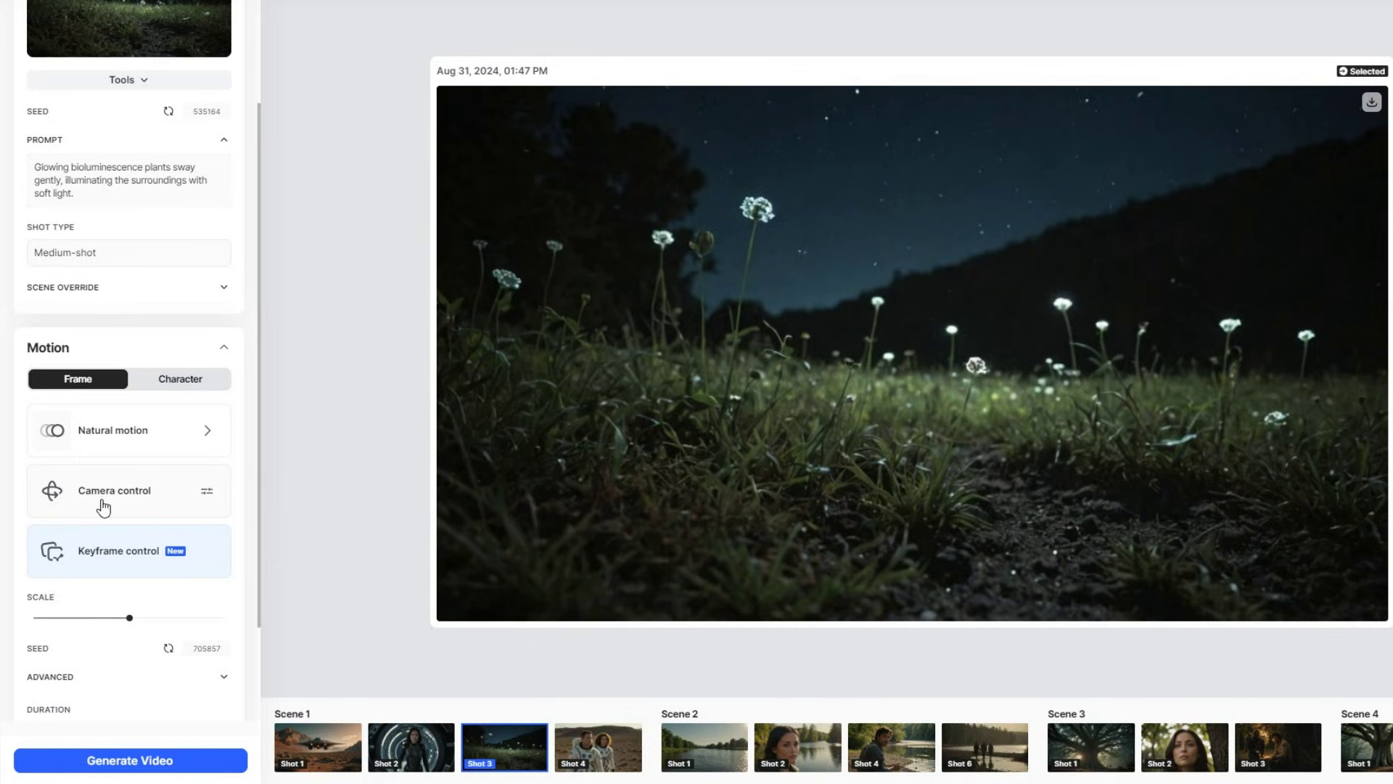
Confirm 16 fps and 3s under Advanced, then generate video previews for Shot 3
scroll(109, 501, "down", 1)
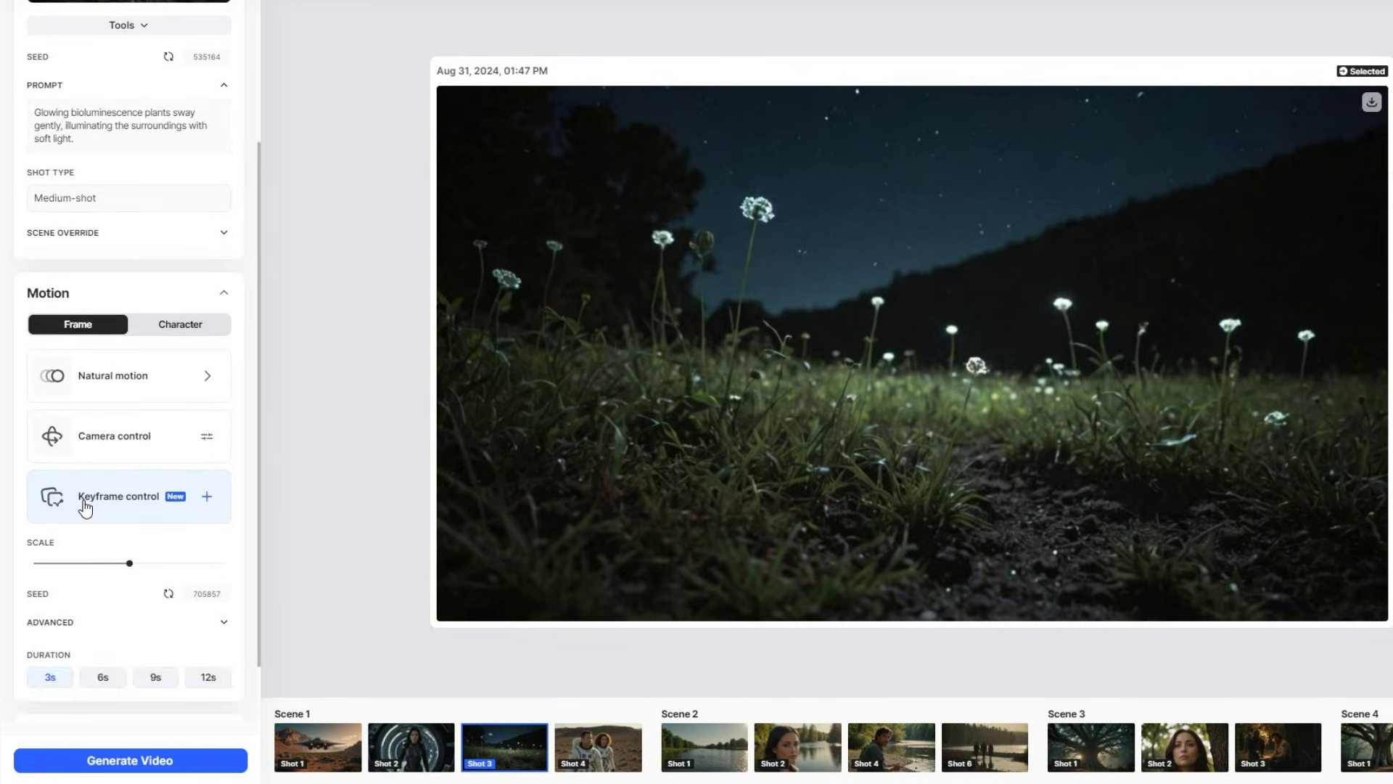
scroll(187, 513, "down", 1)
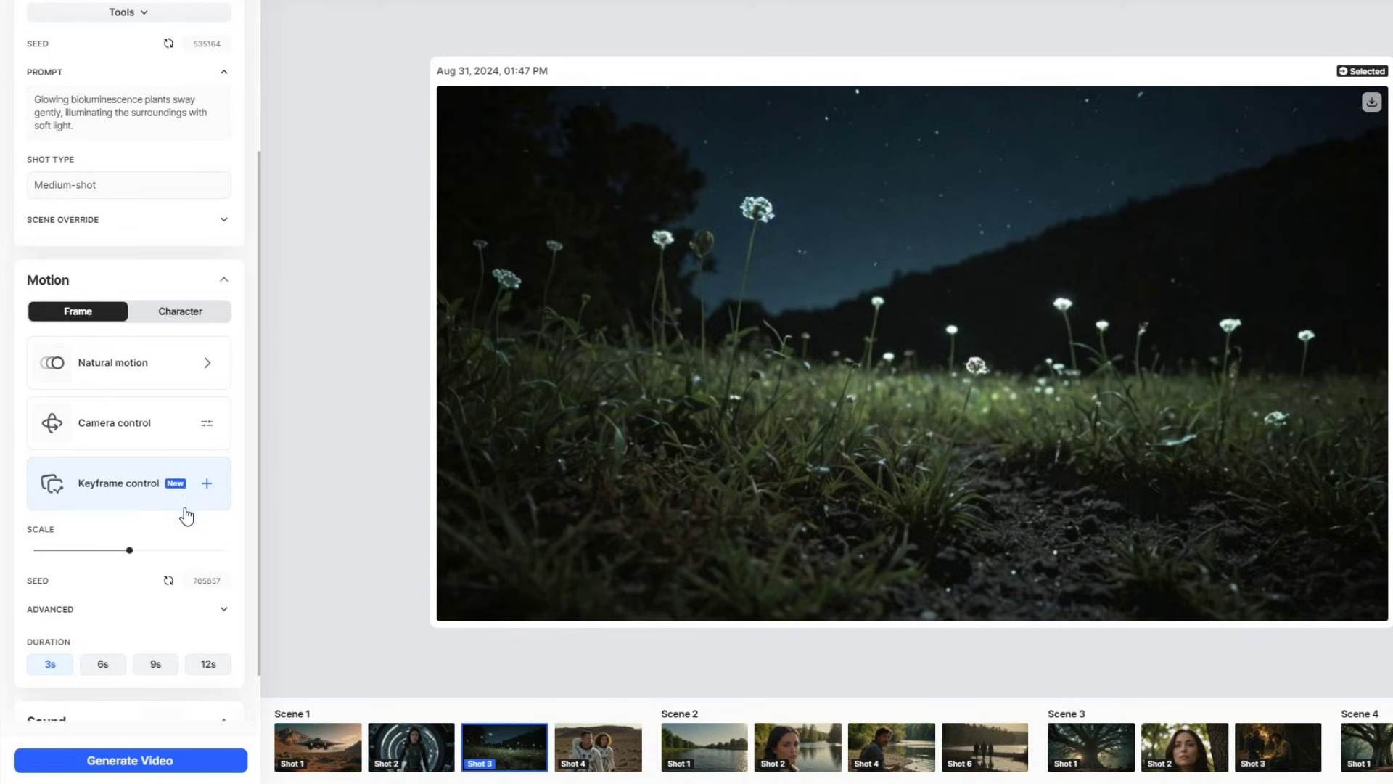
left_click(224, 547)
scroll(64, 538, "down", 1)
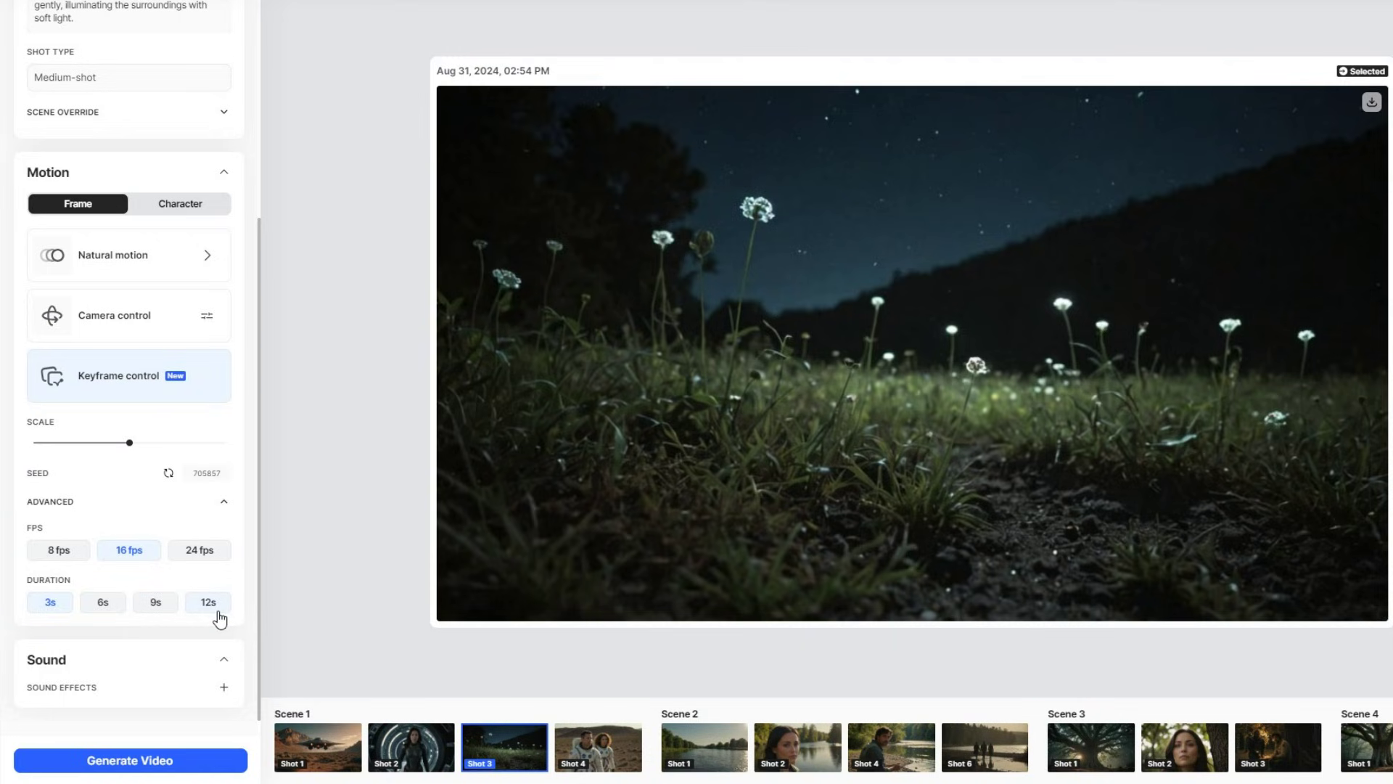
scroll(227, 616, "up", 5)
scroll(233, 615, "down", 5)
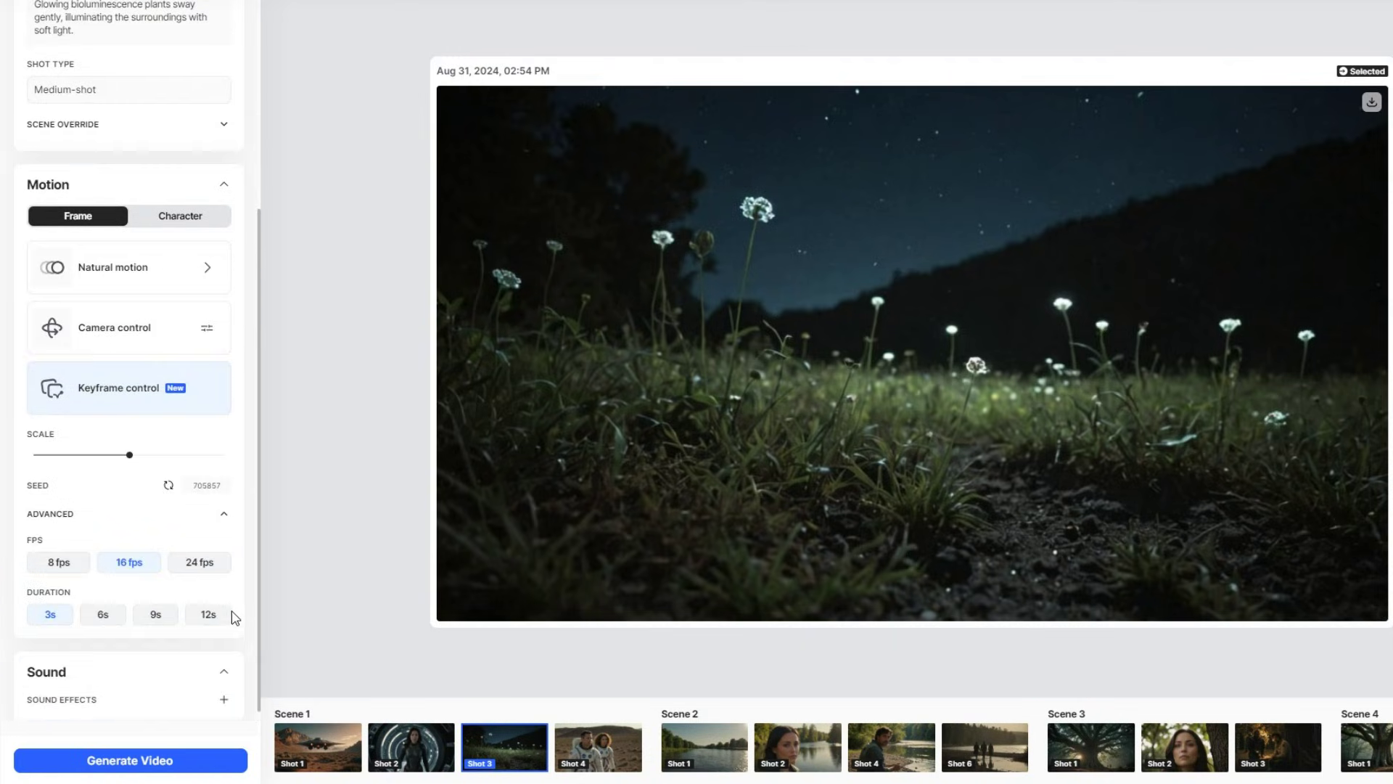
left_click(138, 764)
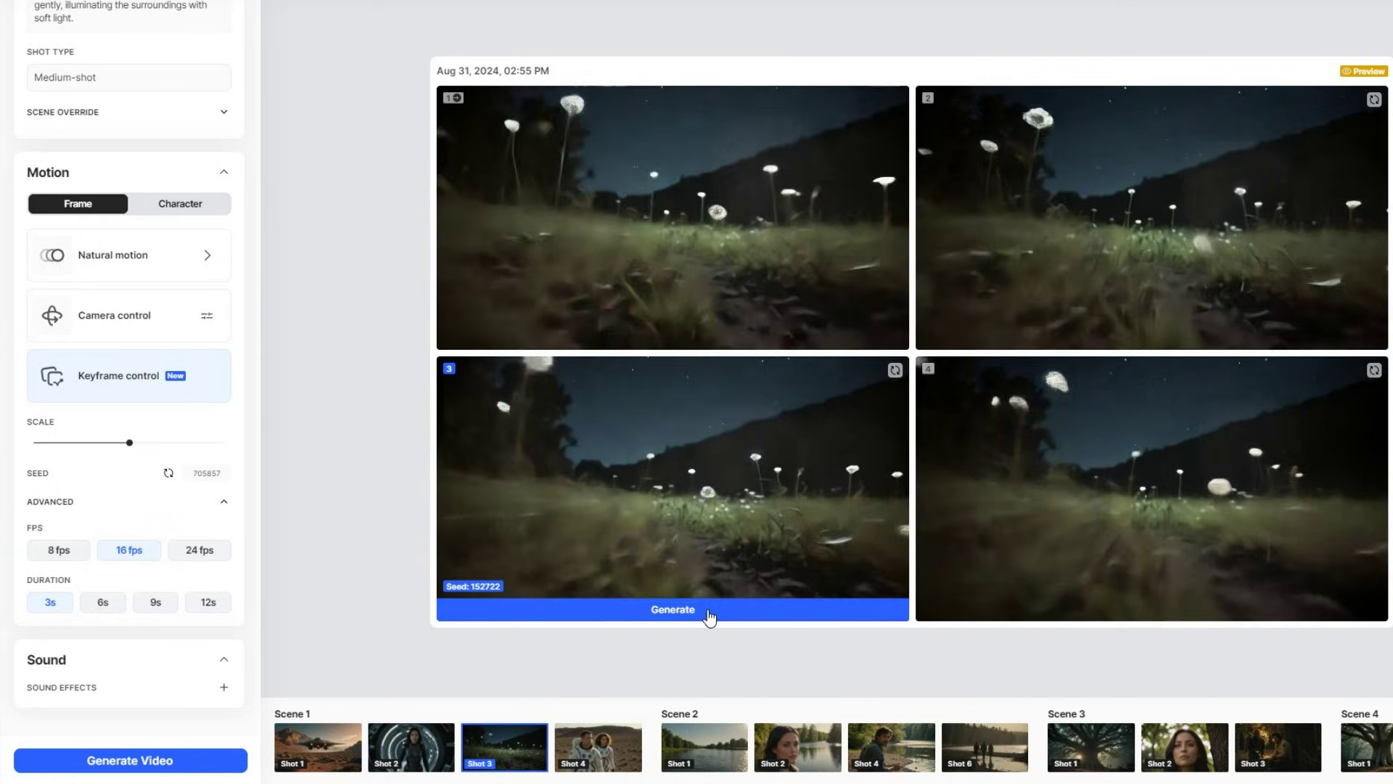
Generate the final clip from variation 3 (seed 152722), play it, and go back to Storyboard
left_click(709, 613)
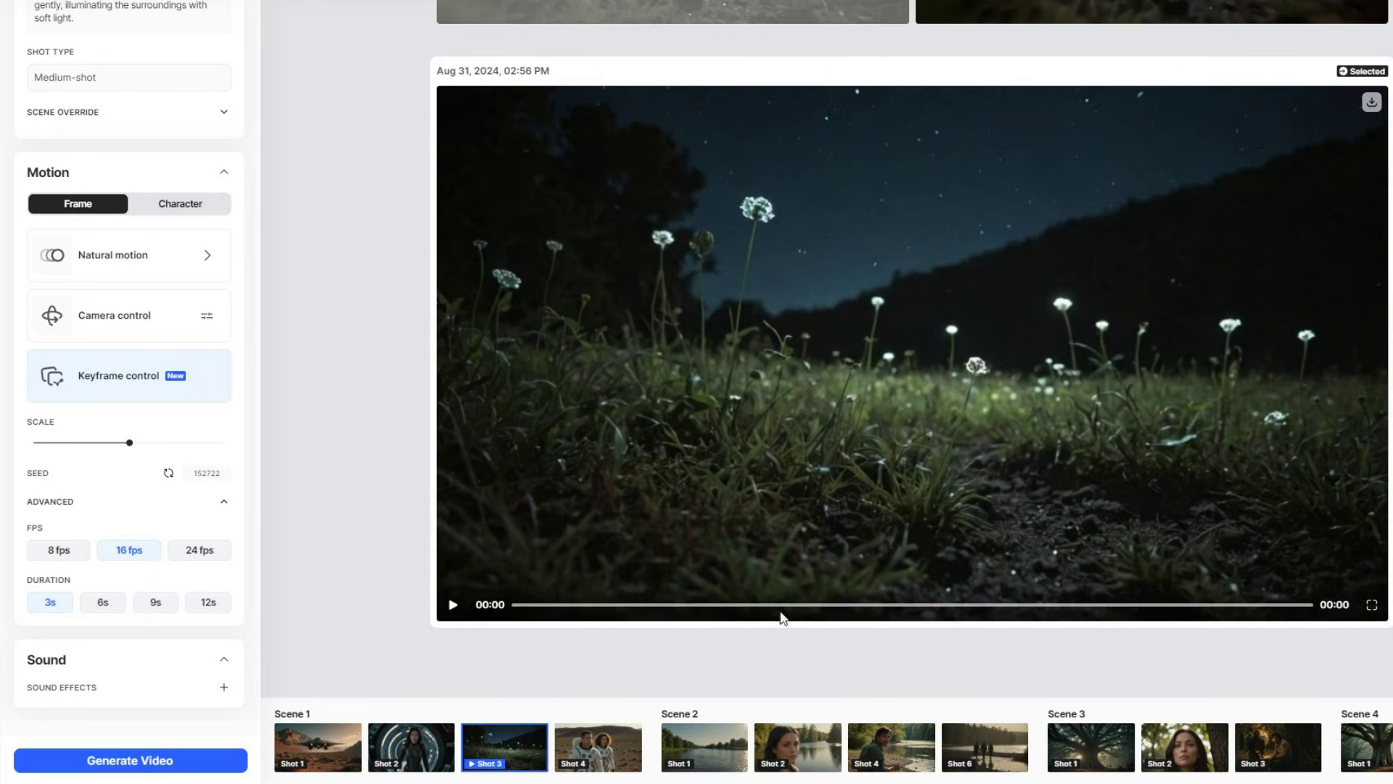
left_click(453, 605)
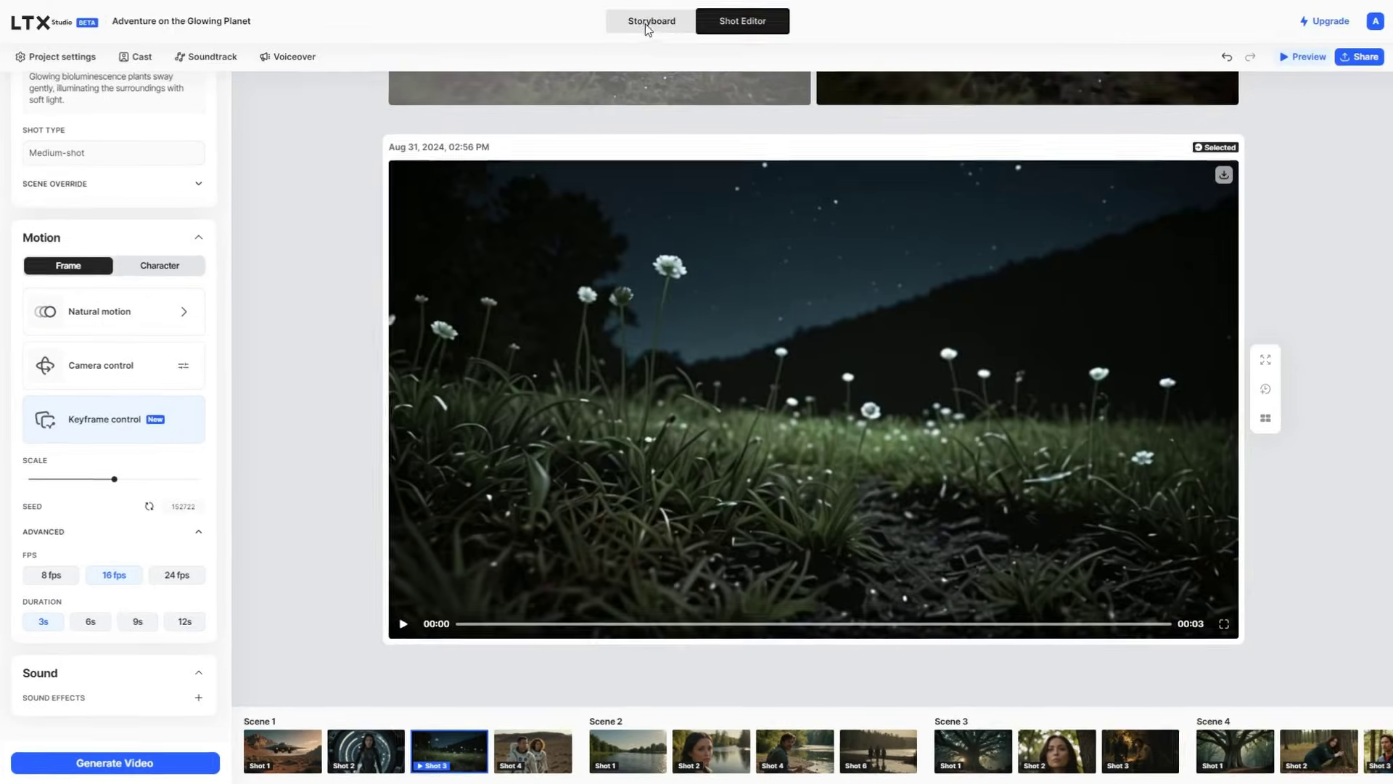
left_click(650, 23)
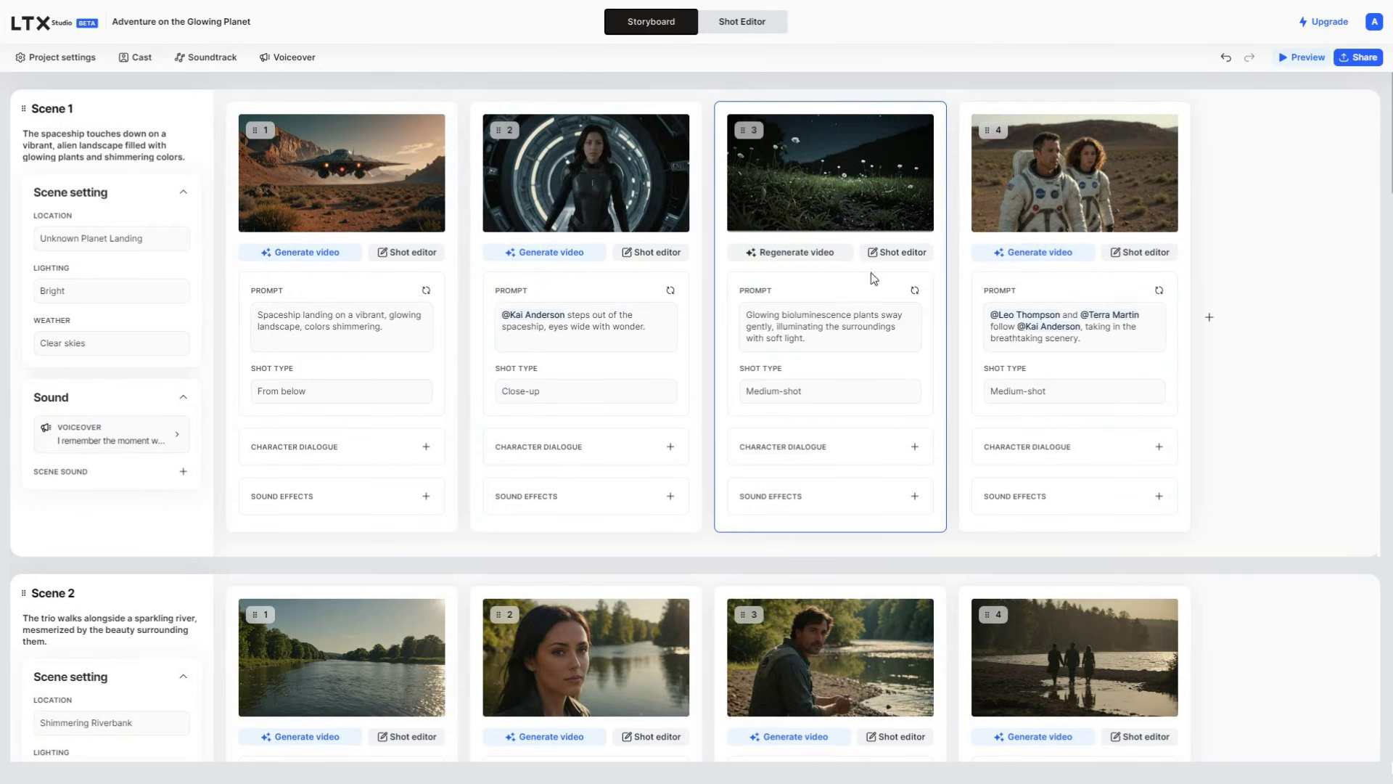
Drag Scene 1 and drop it back, then delete Scene 2's opening river-sparkle wide shot
left_click_drag(194, 130, 302, 118)
scroll(345, 410, "up", 4)
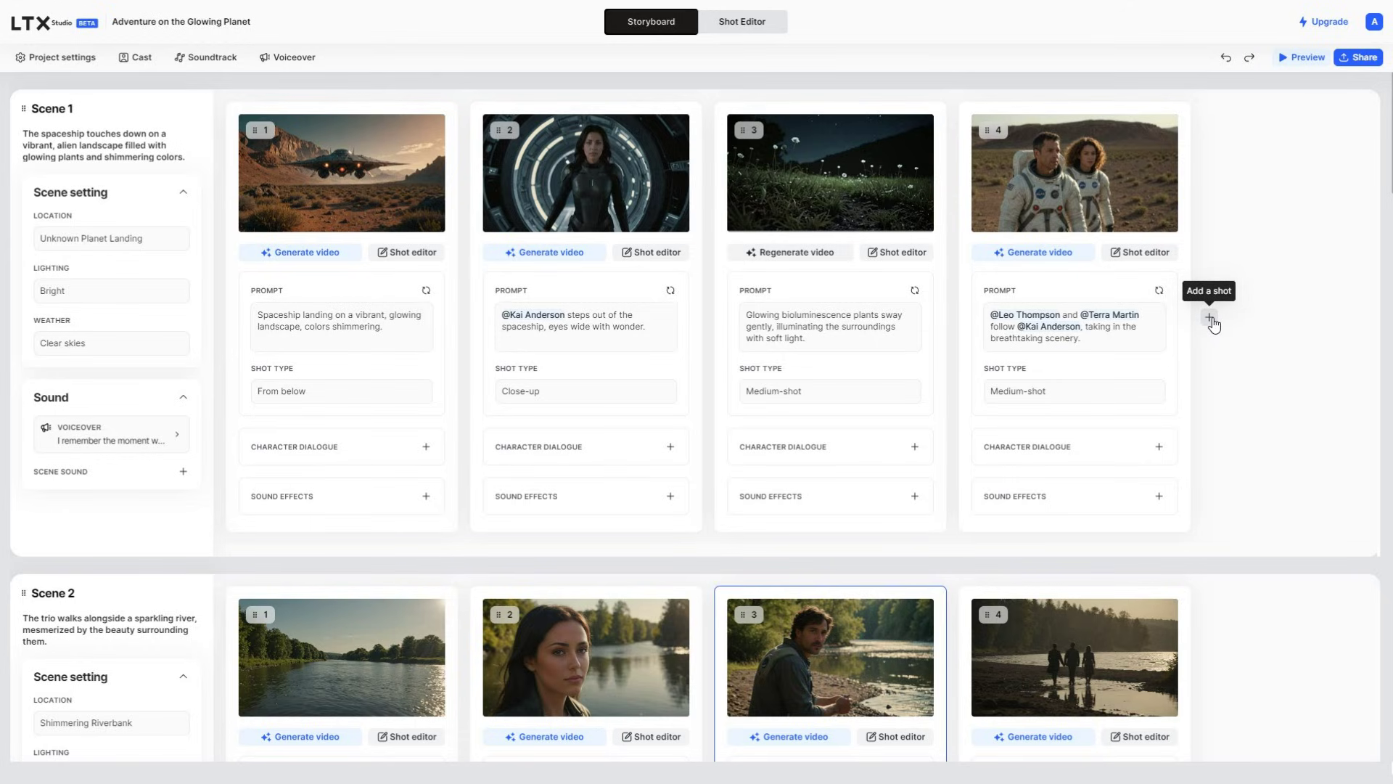
scroll(1212, 324, "down", 9)
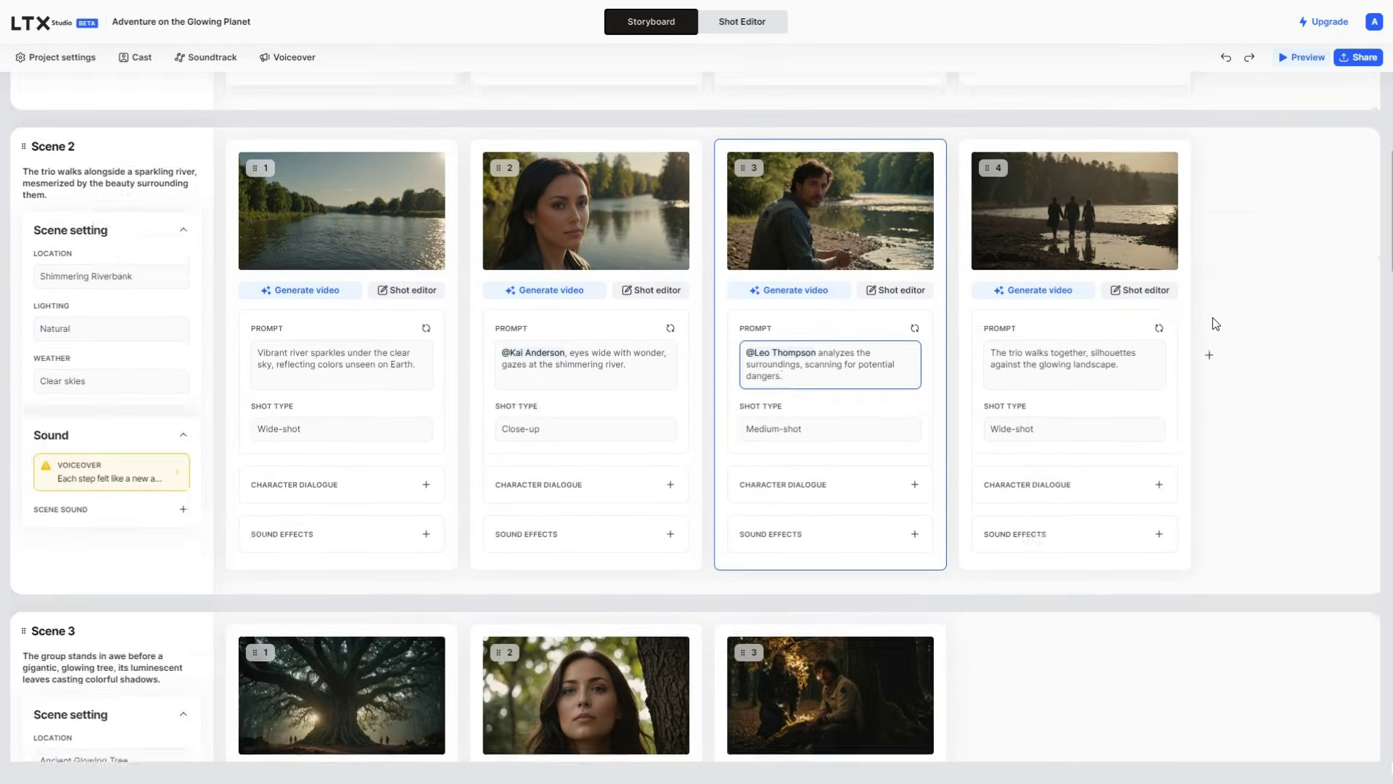
scroll(1213, 324, "up", 5)
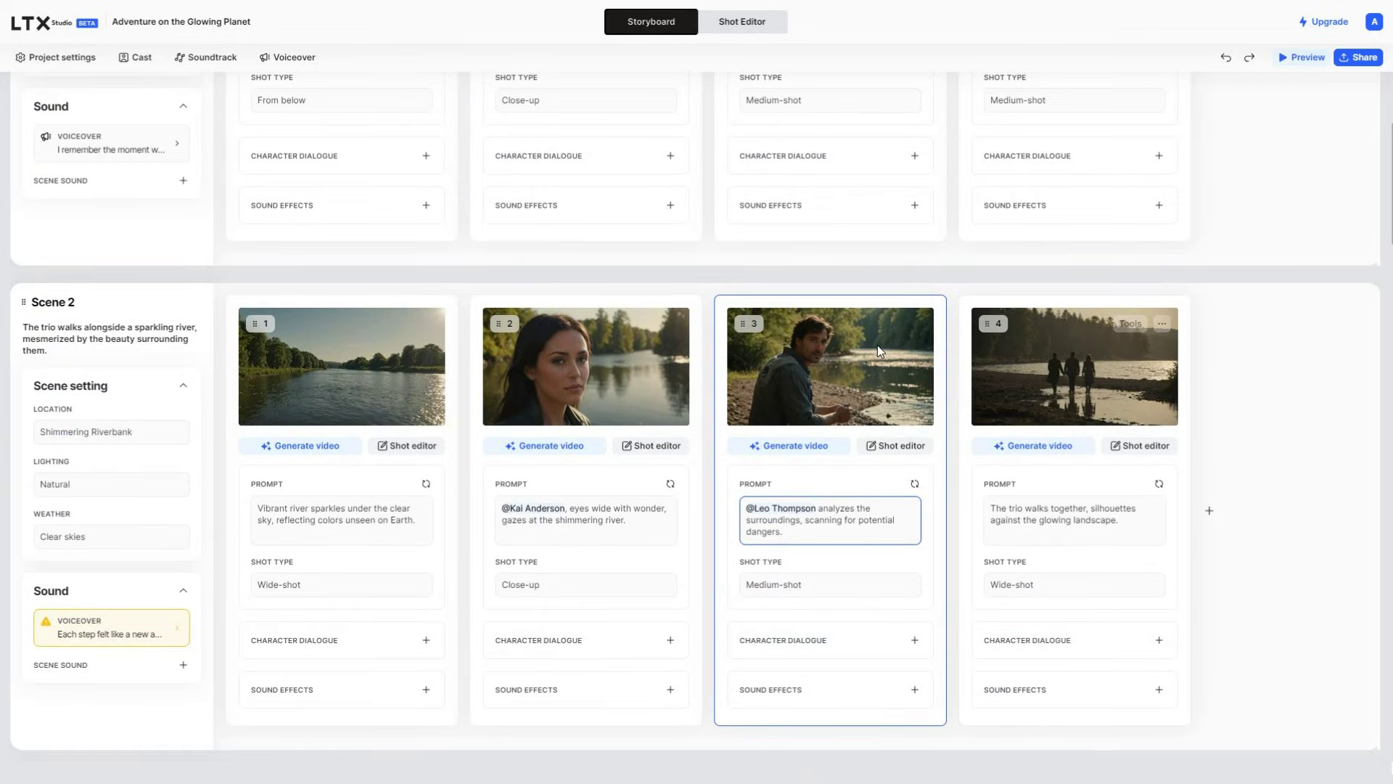
mouse_move(390, 360)
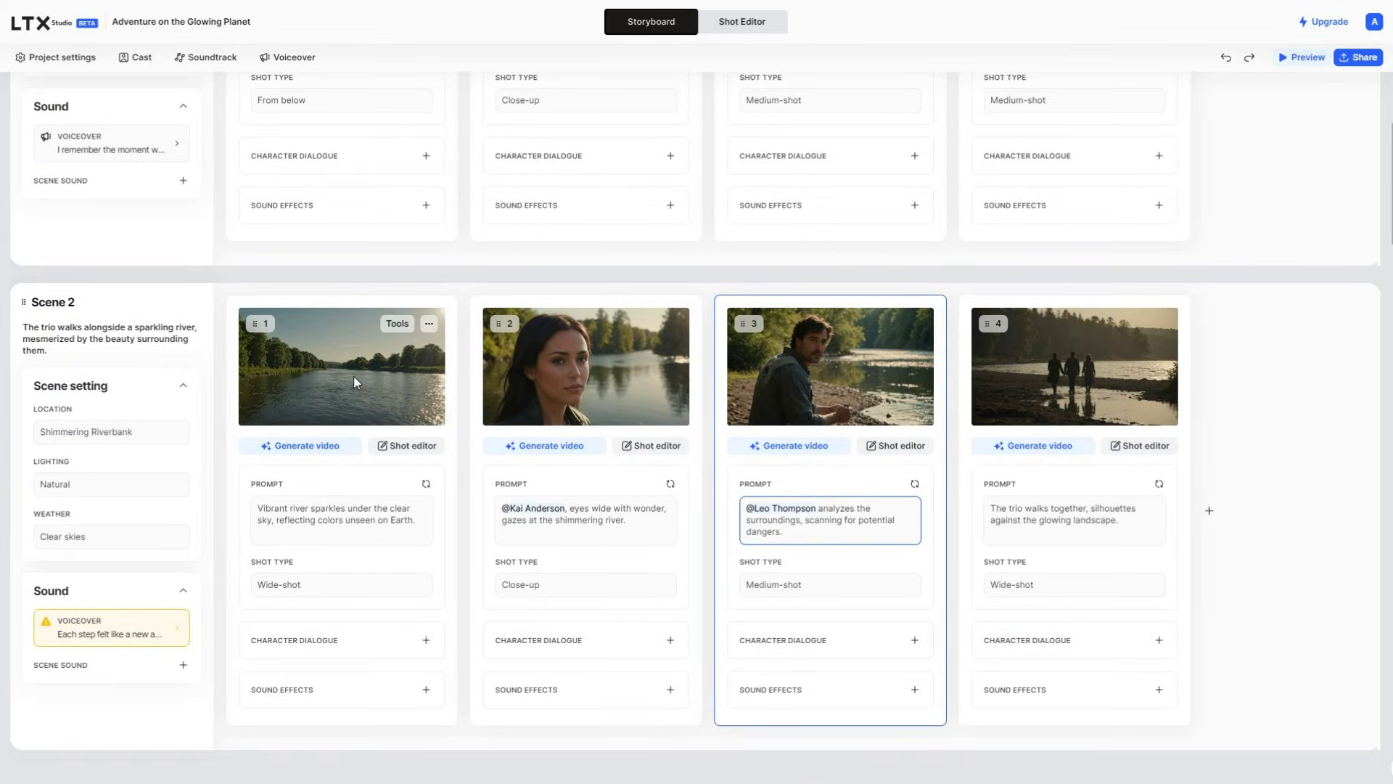
left_click(429, 326)
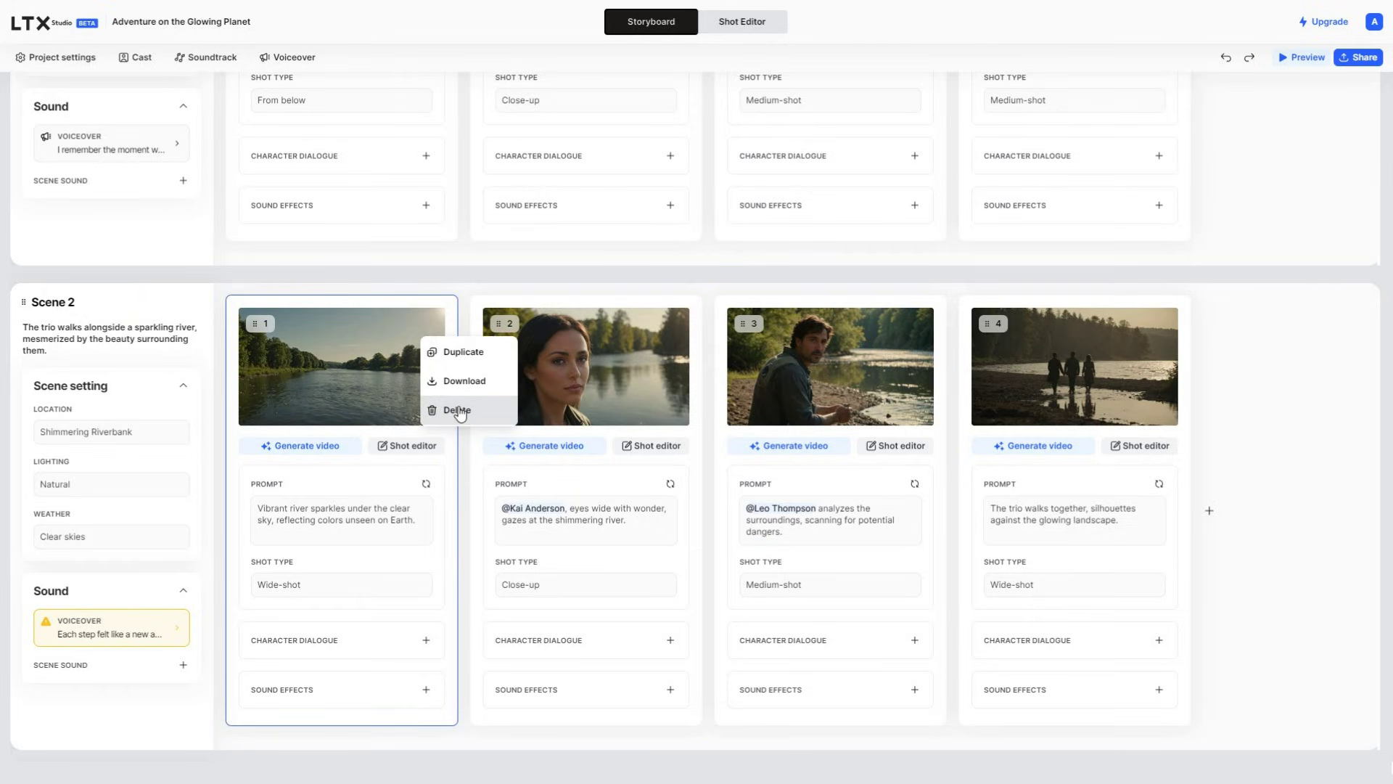
left_click(459, 410)
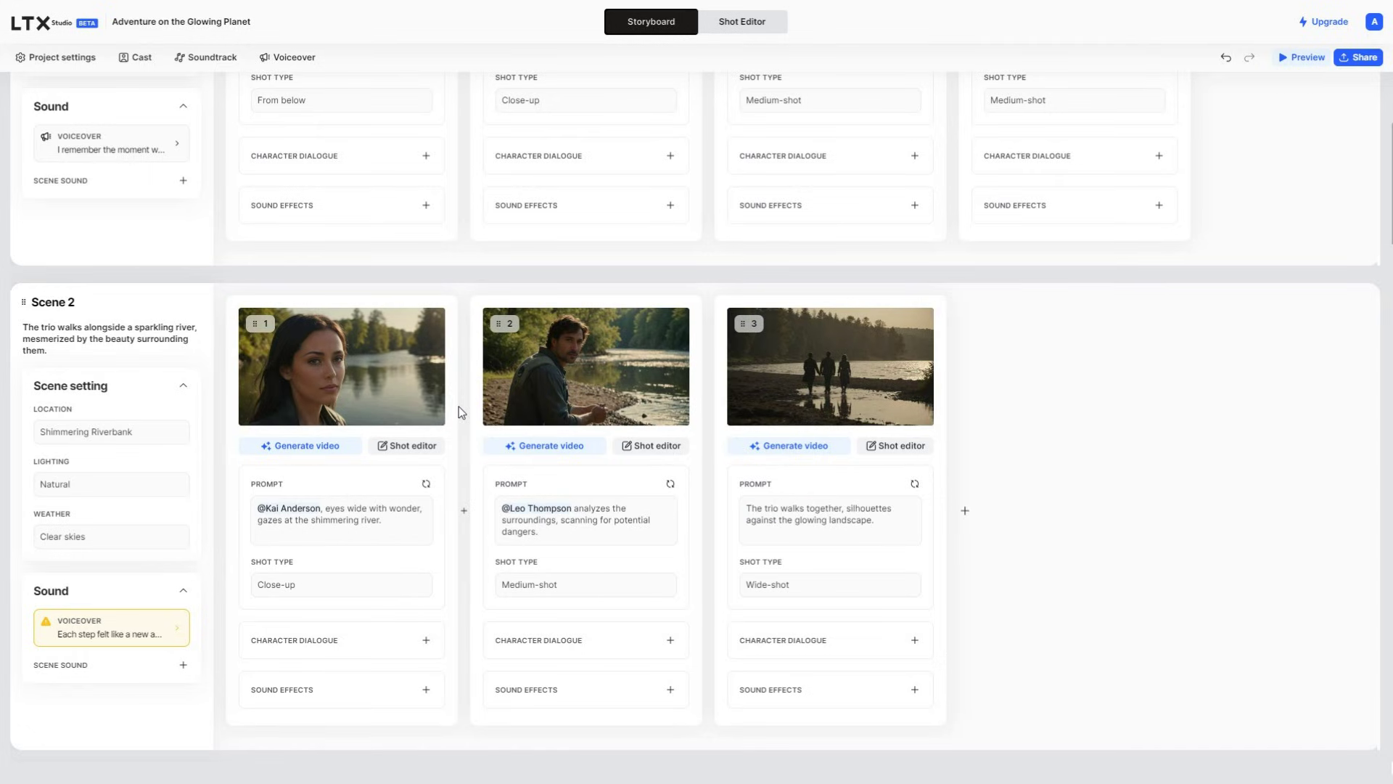
scroll(1148, 492, "up", 2)
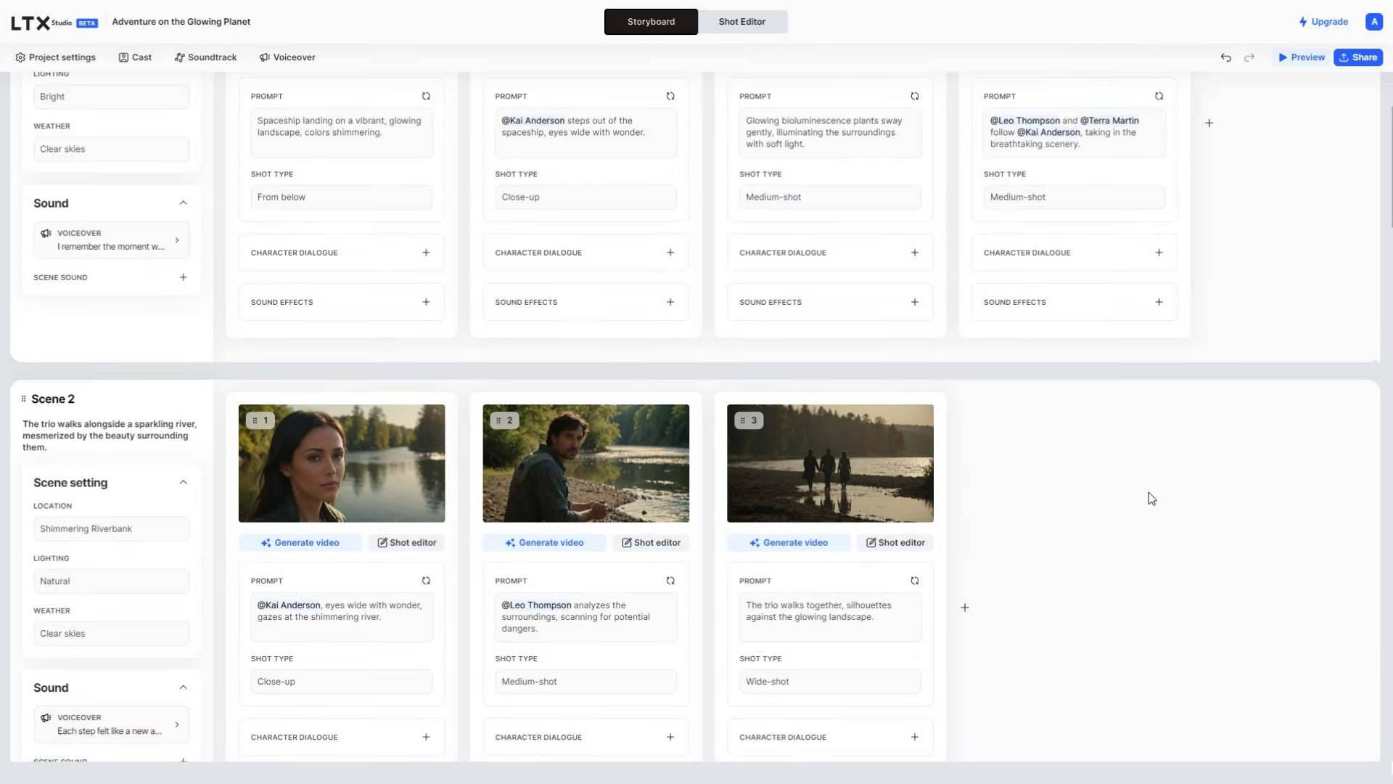
scroll(1165, 515, "up", 3)
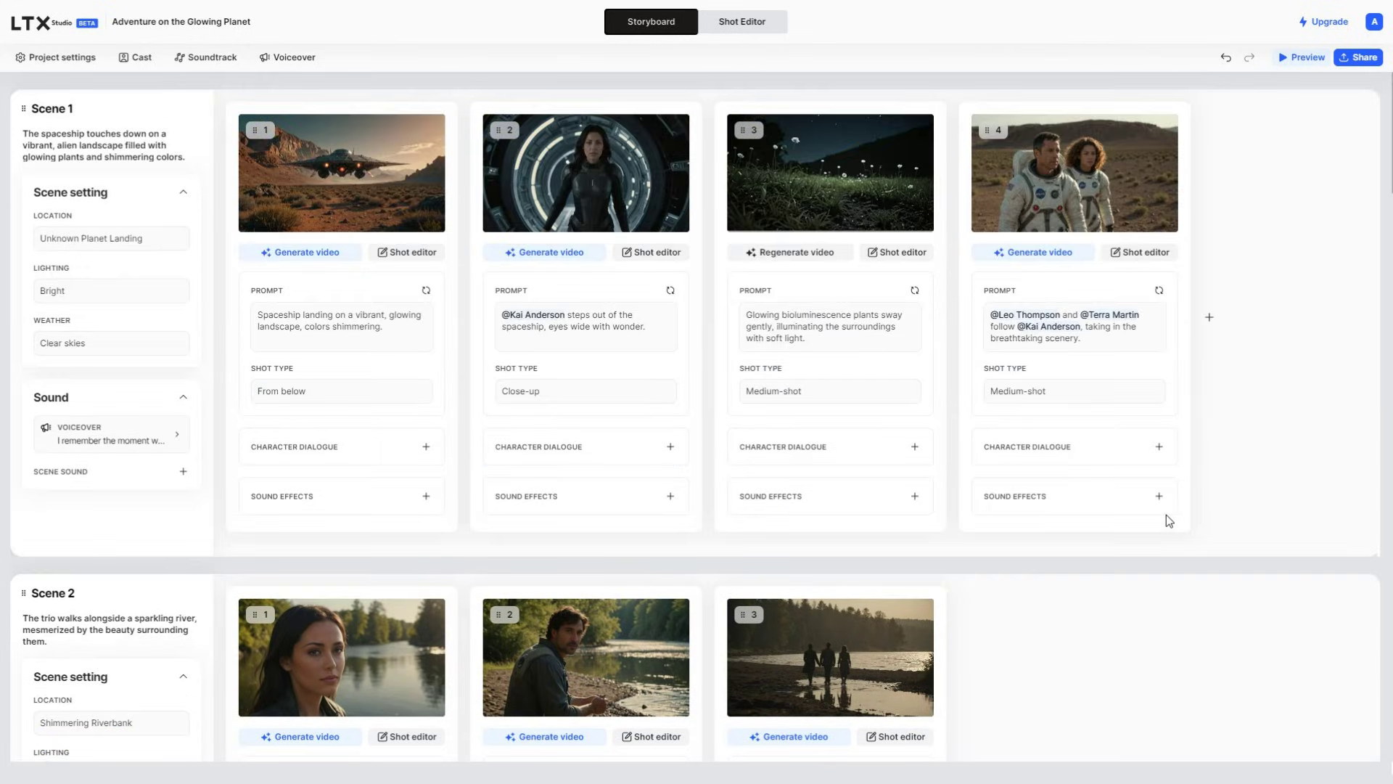
left_click(1307, 59)
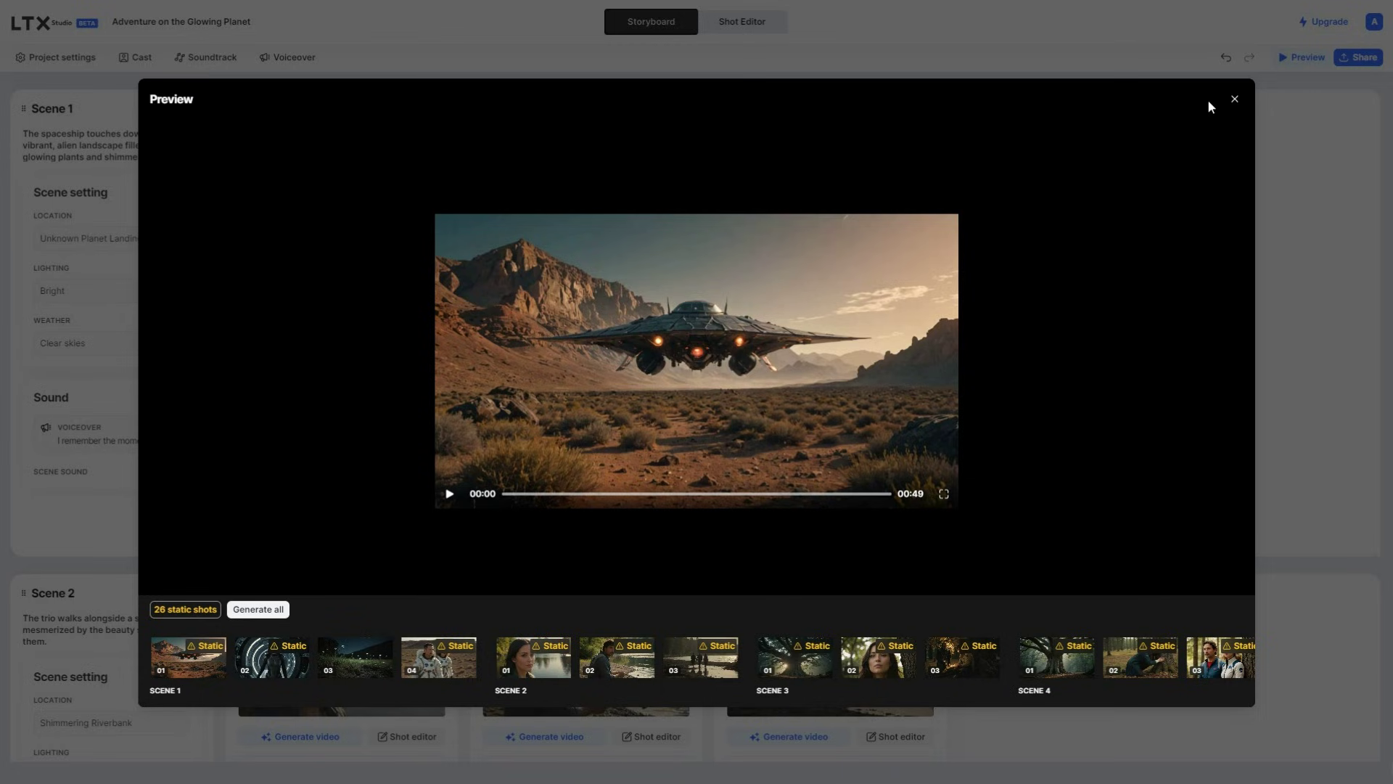
left_click(1233, 102)
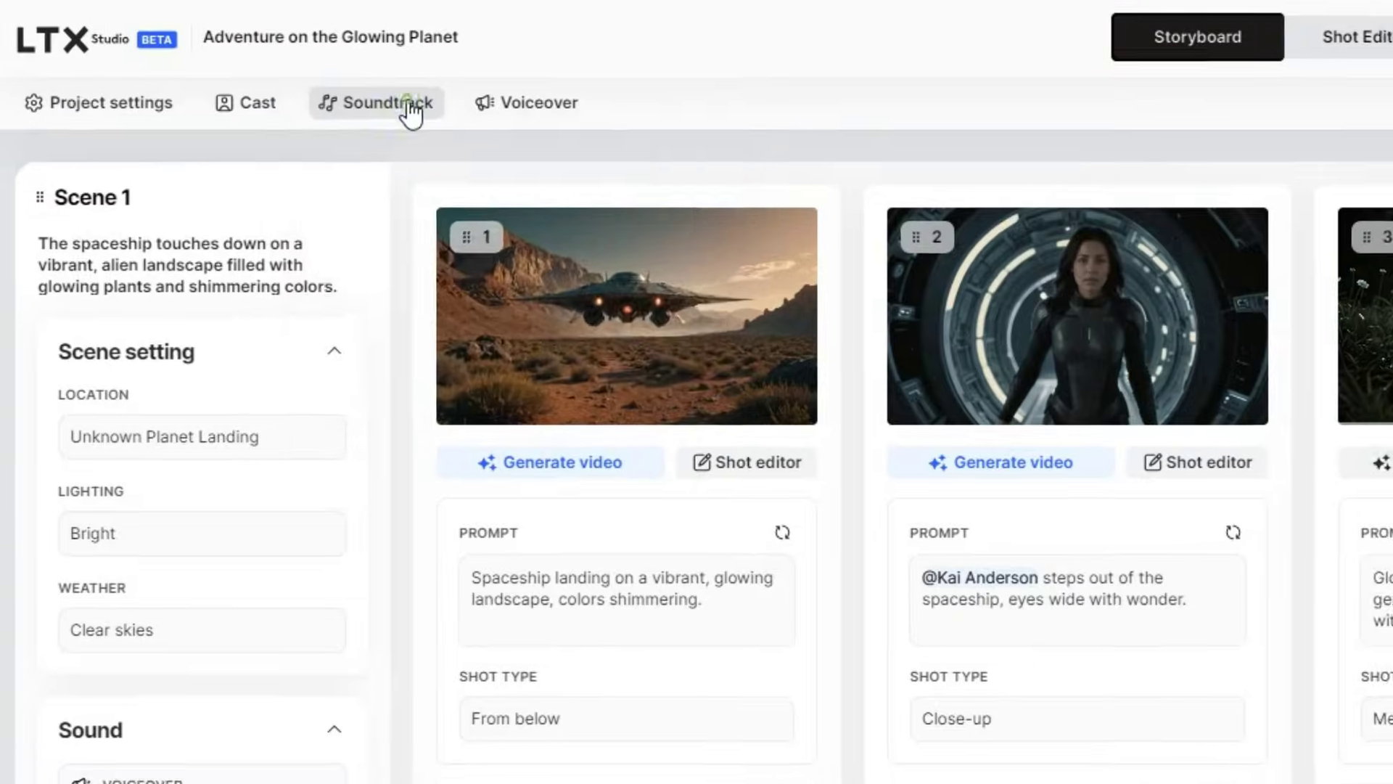
left_click(408, 105)
left_click(605, 198)
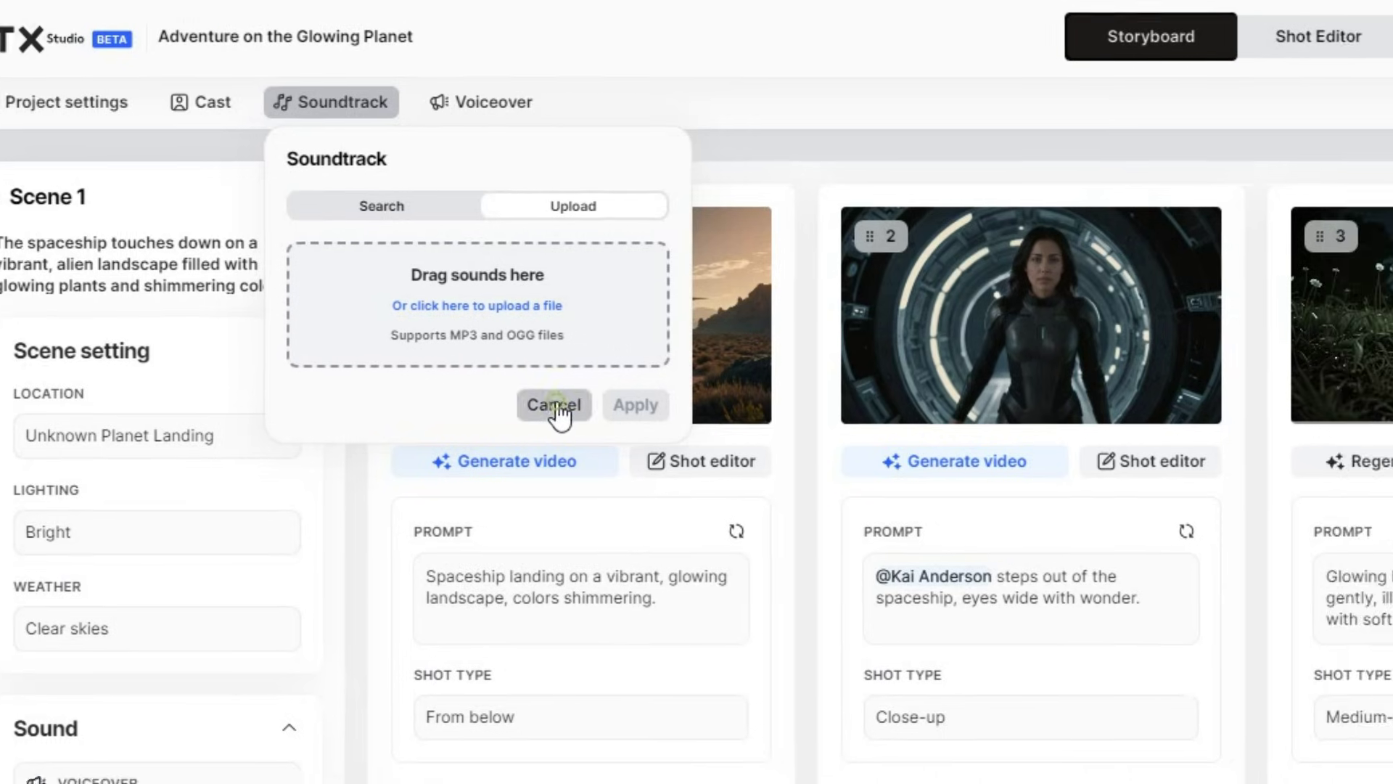
left_click(606, 410)
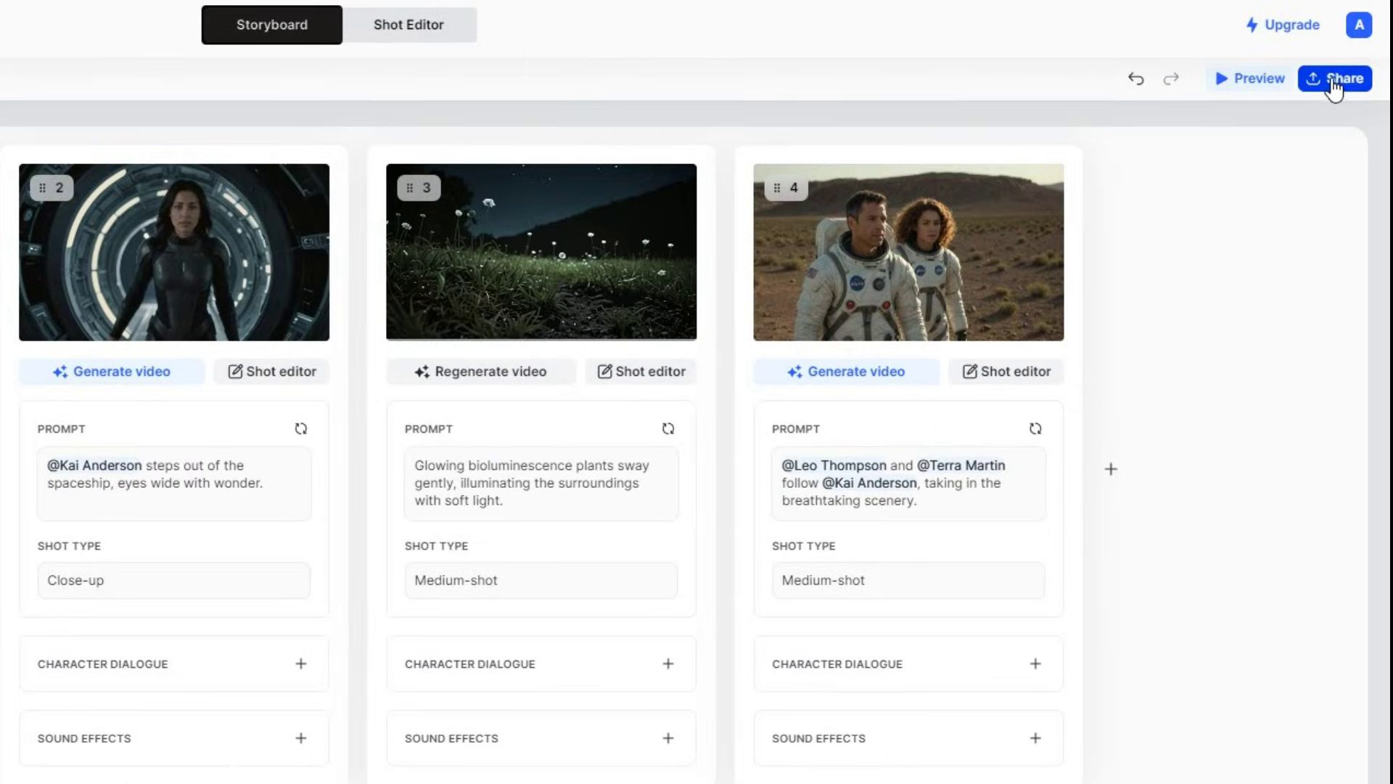
Open the Share panel at the top right to see the project's sharing and export options
left_click(1332, 82)
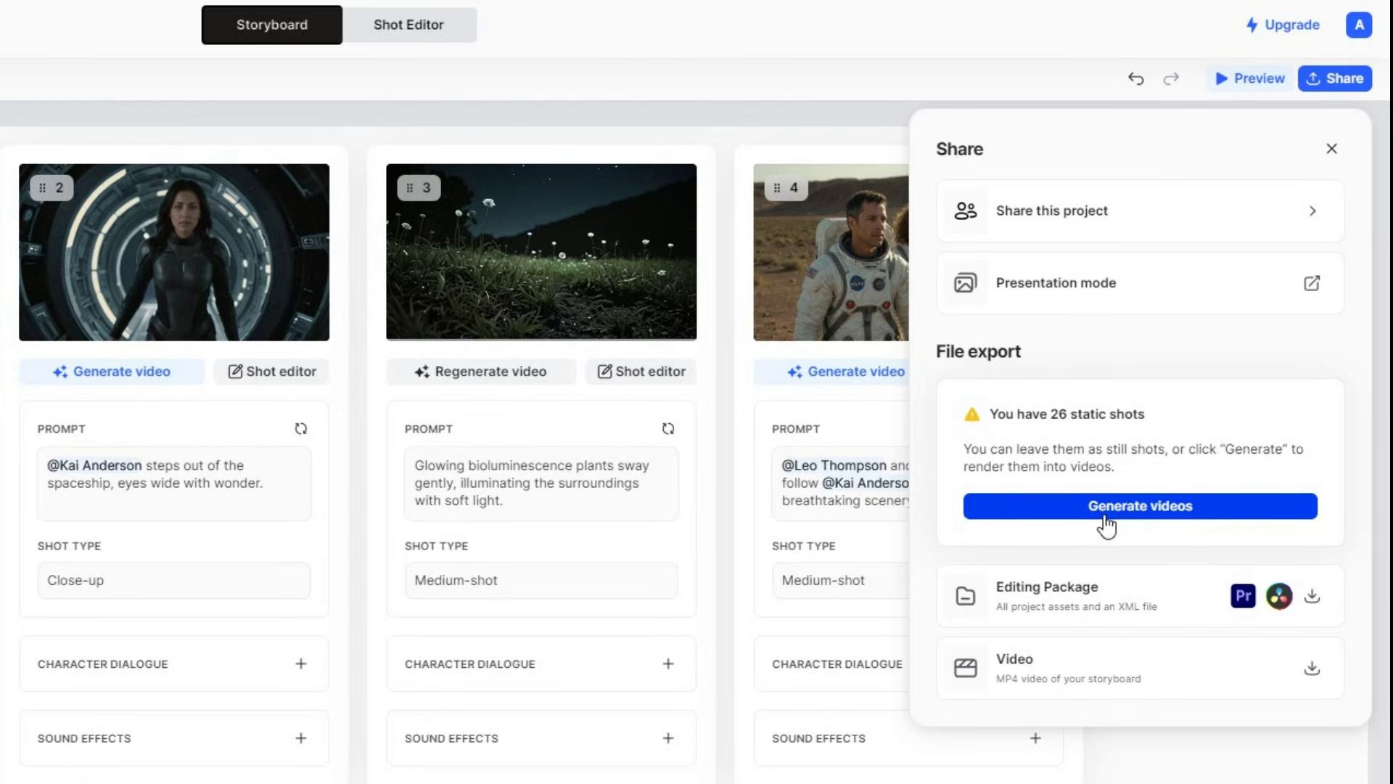